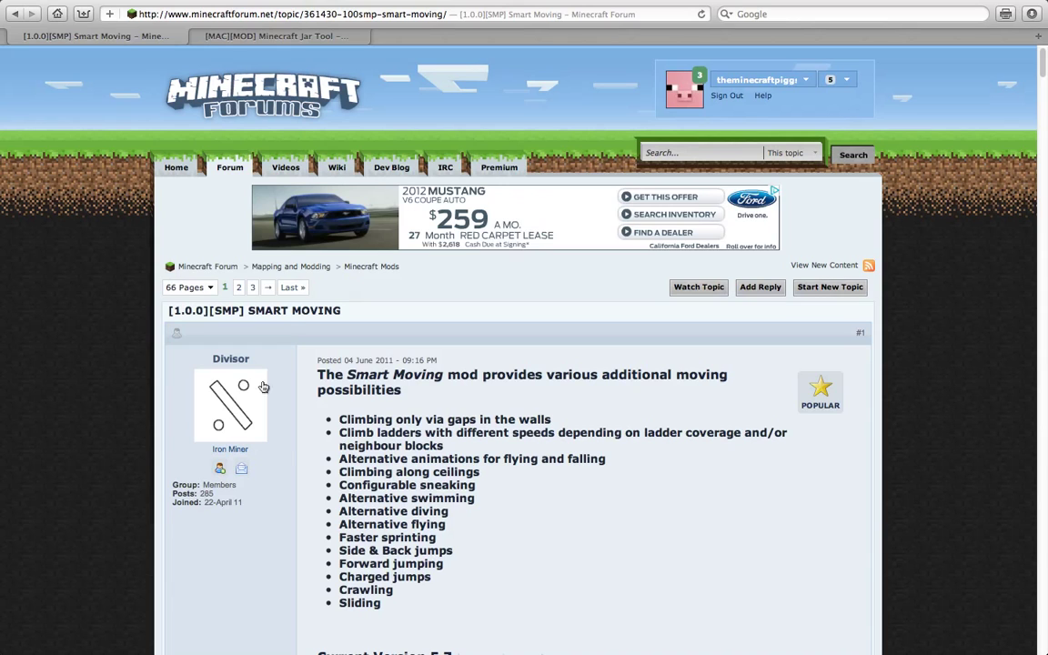
# Step: Review the Smart Moving topic's title, feature list, current version entry and installation requirements
pyautogui.moveTo(247, 310); pyautogui.dragTo(338, 313)
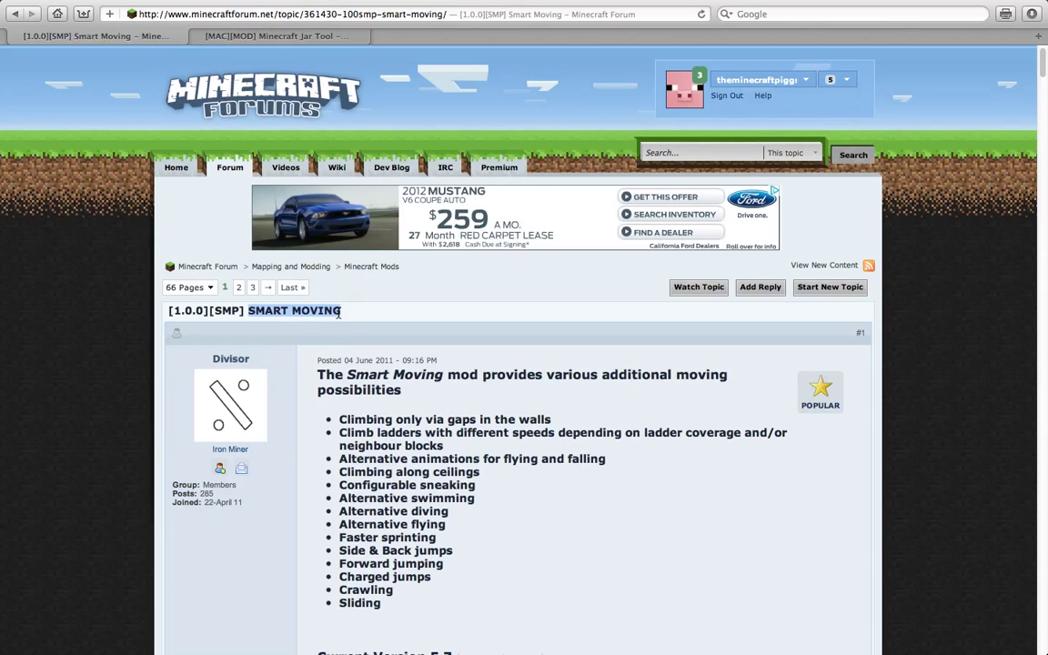
pyautogui.click(359, 334)
pyautogui.scroll(-5, 384, 376)
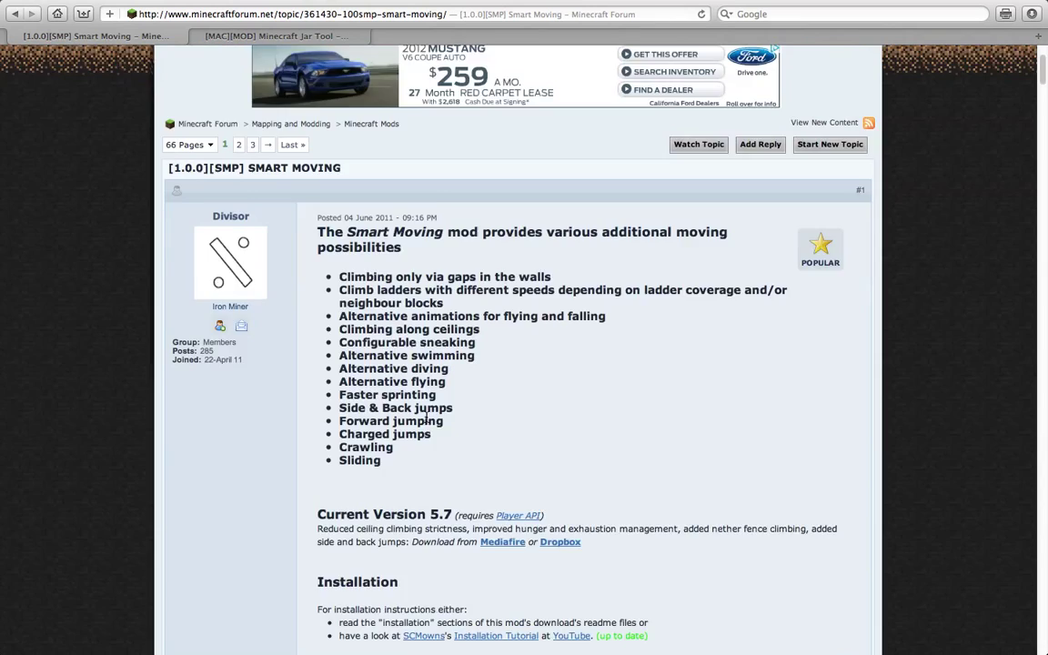
pyautogui.scroll(-1, 429, 417)
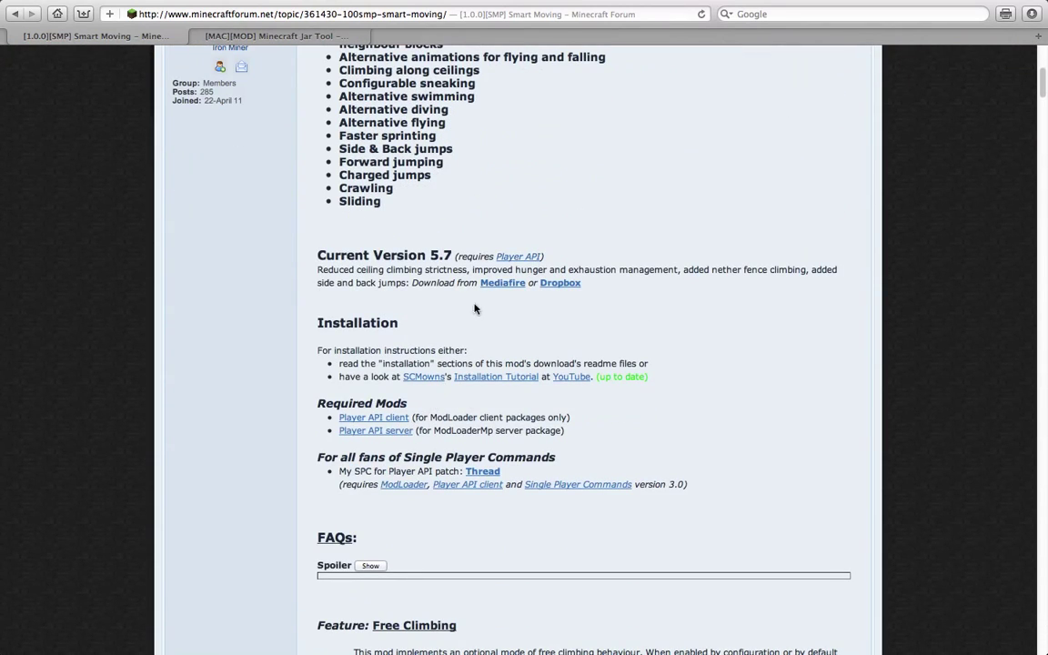
pyautogui.moveTo(325, 257); pyautogui.dragTo(384, 256)
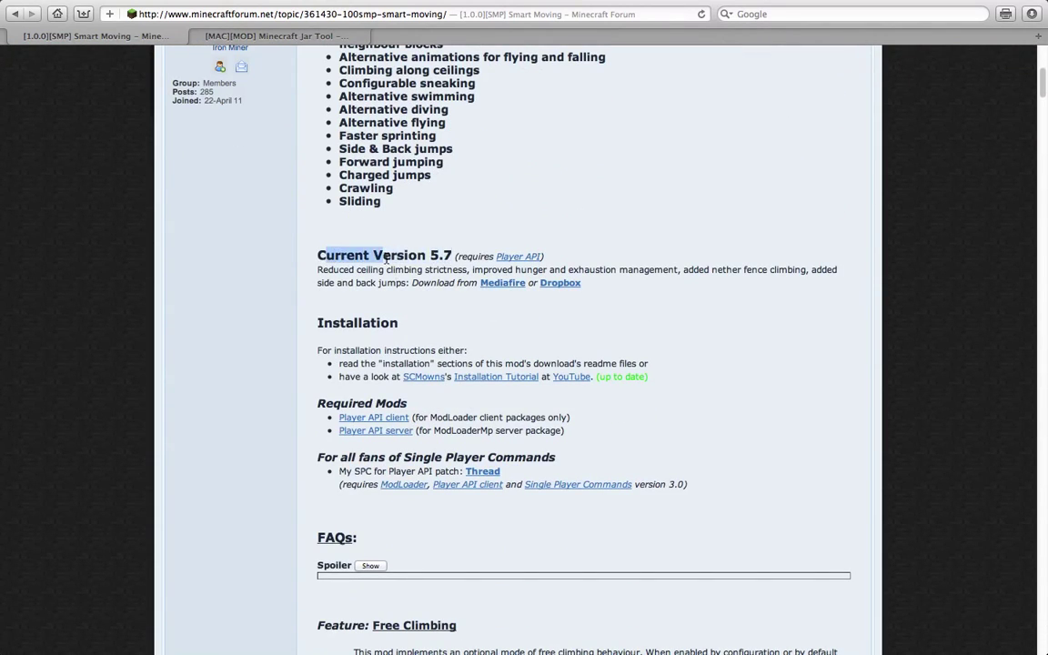
pyautogui.scroll(4, 257, 443)
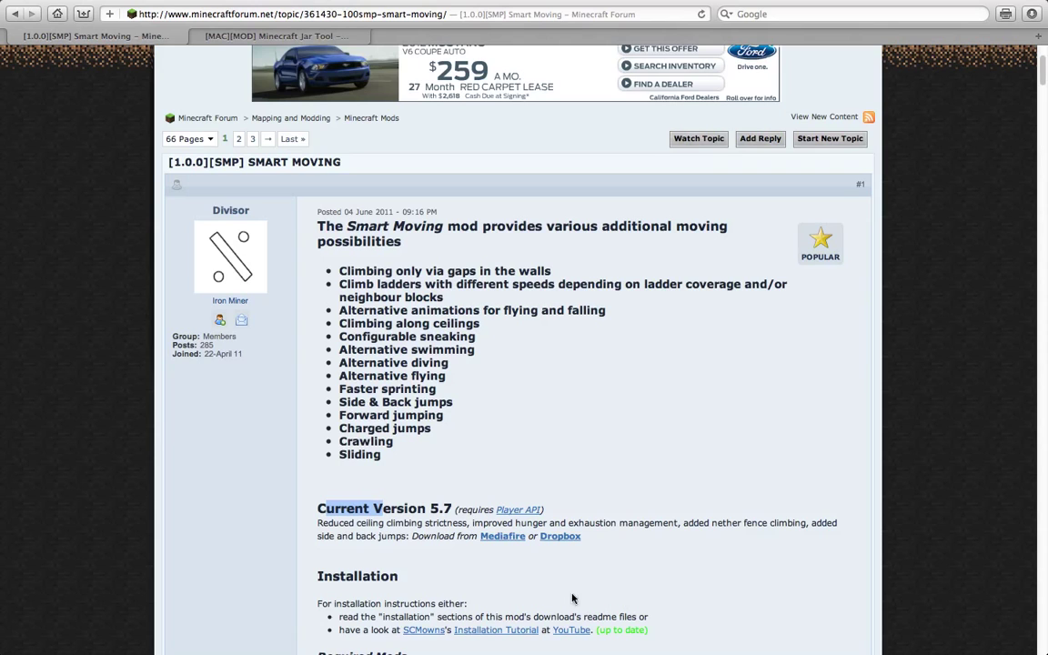
pyautogui.scroll(-3, 351, 500)
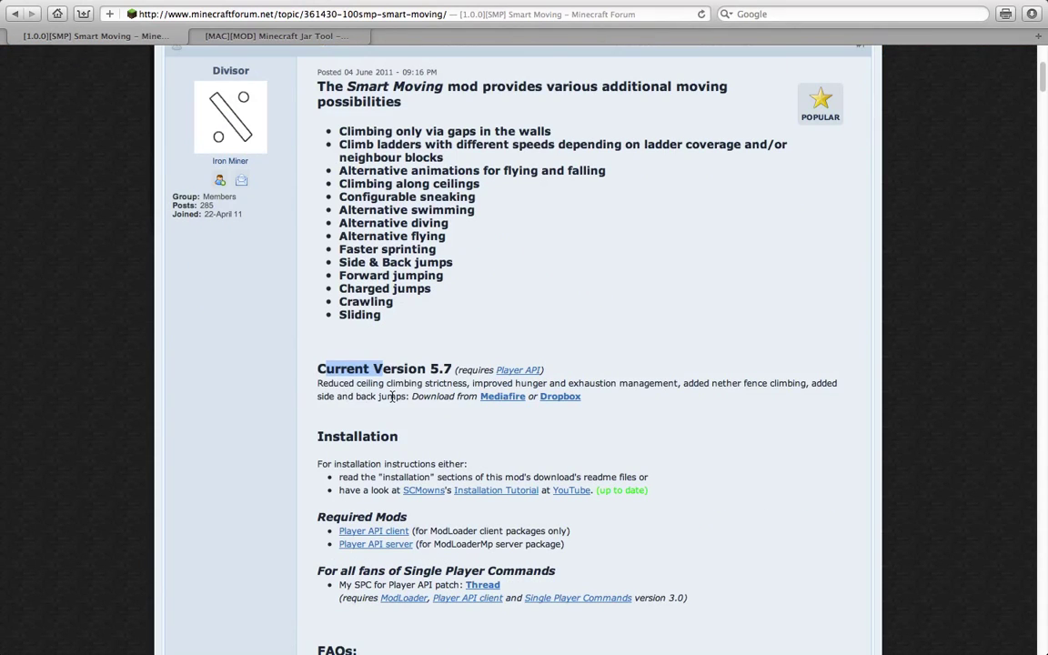
pyautogui.click(420, 371)
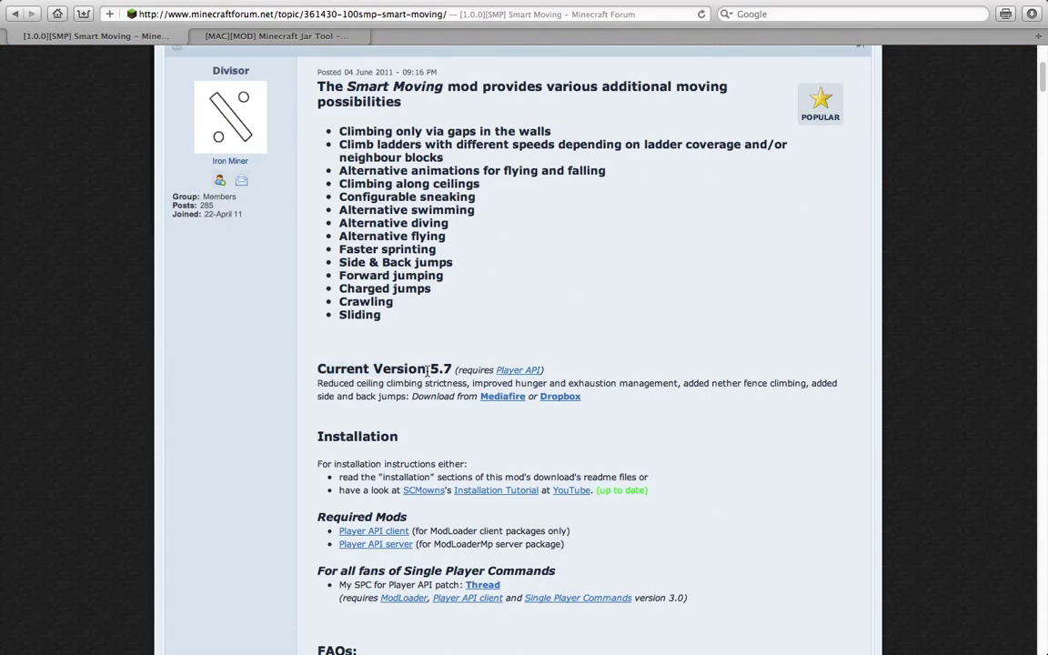
# Step: Open the required Player API topic and download the Client 1.2 package from Dropbox
pyautogui.click(517, 373)
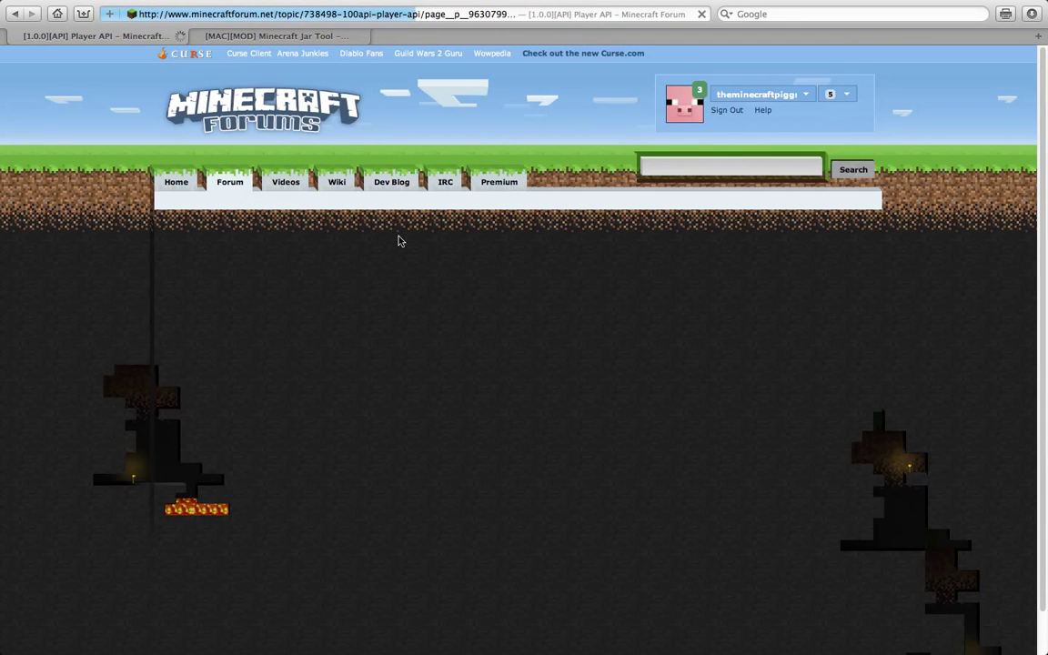
pyautogui.scroll(-5, 510, 295)
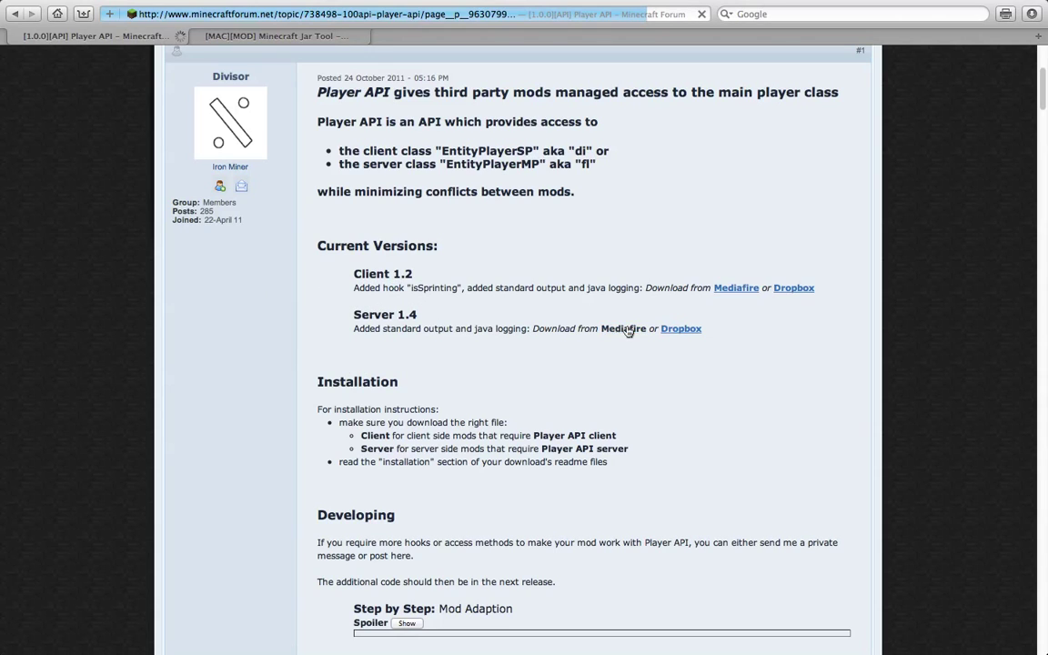
pyautogui.click(795, 290)
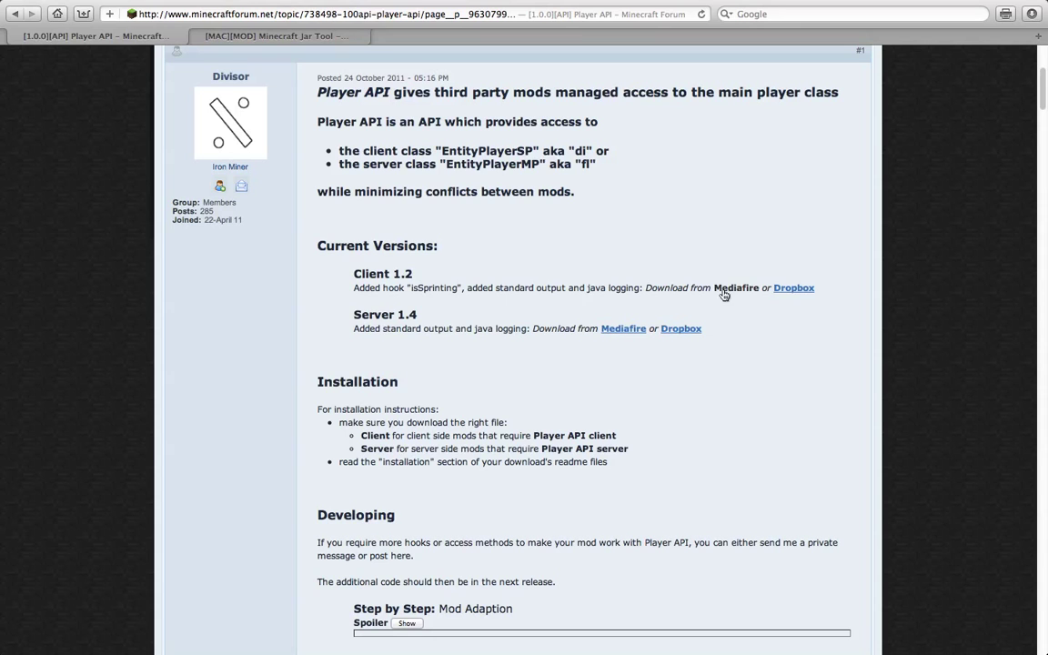
# Step: Return to the Smart Moving topic and download version 5.7 of the mod from Dropbox
pyautogui.click(15, 14)
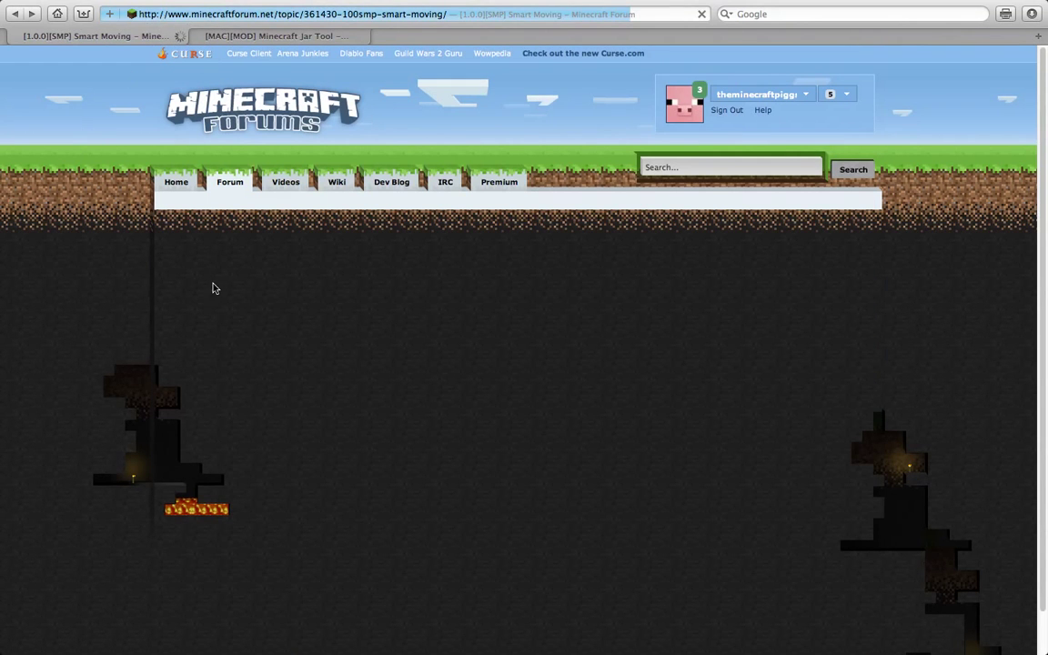
pyautogui.scroll(-5, 323, 367)
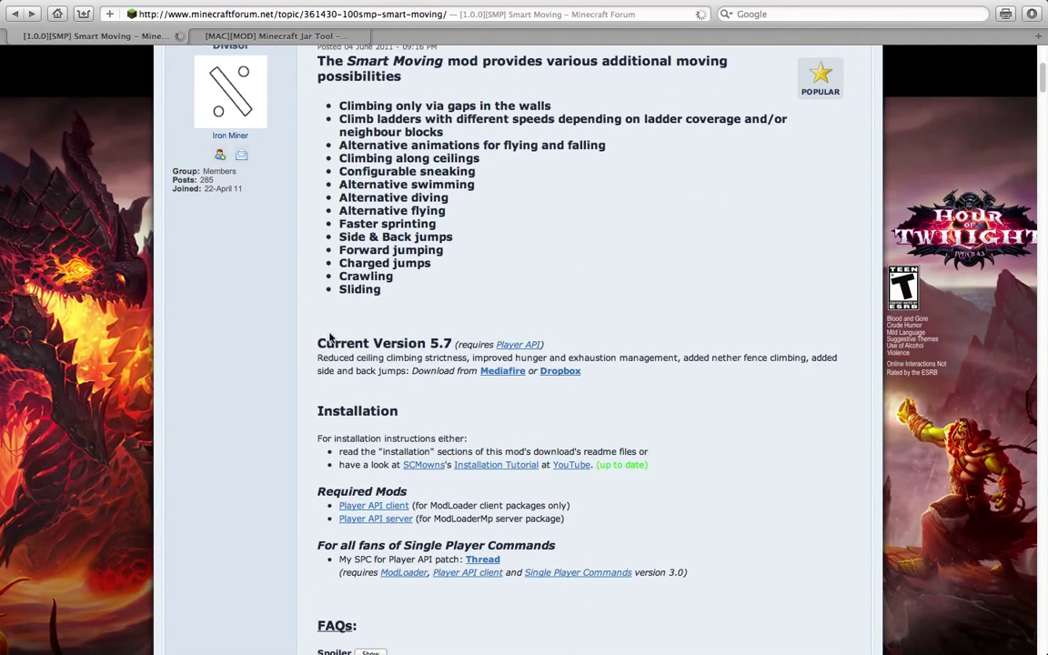
pyautogui.click(557, 371)
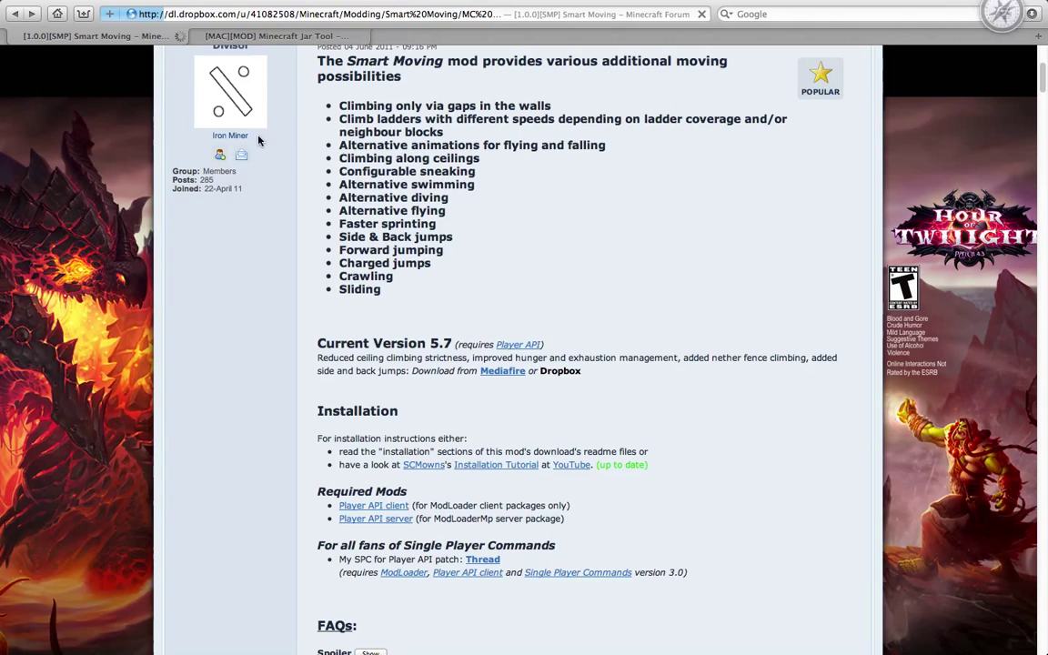
# Step: Show the Minecraft Jar Tool topic and examine its screenshot and download links
pyautogui.click(222, 35)
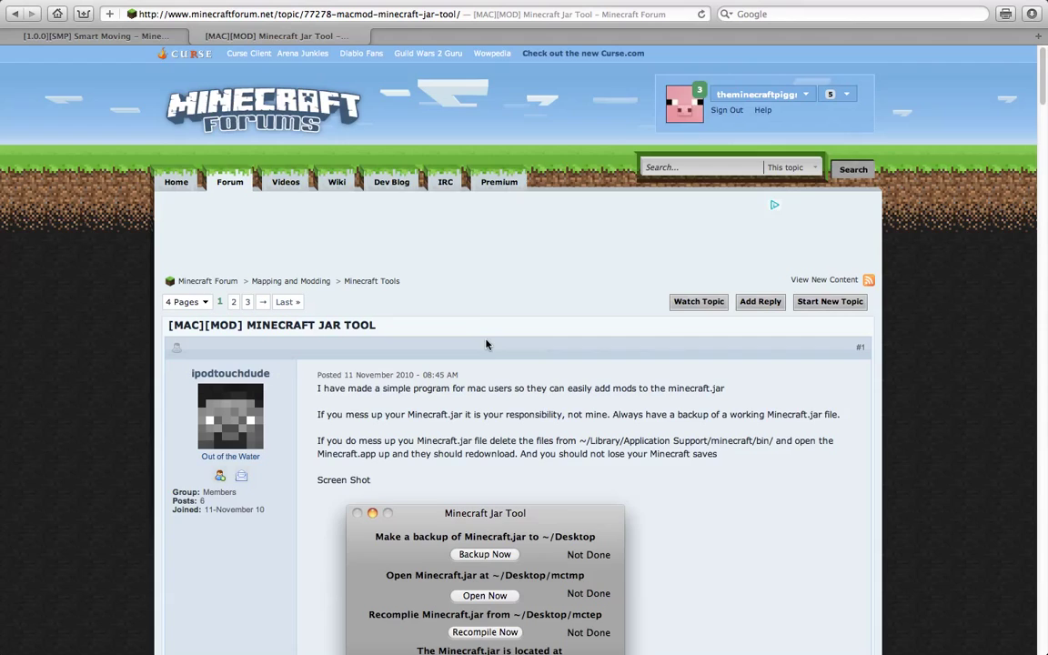
pyautogui.scroll(-3, 492, 336)
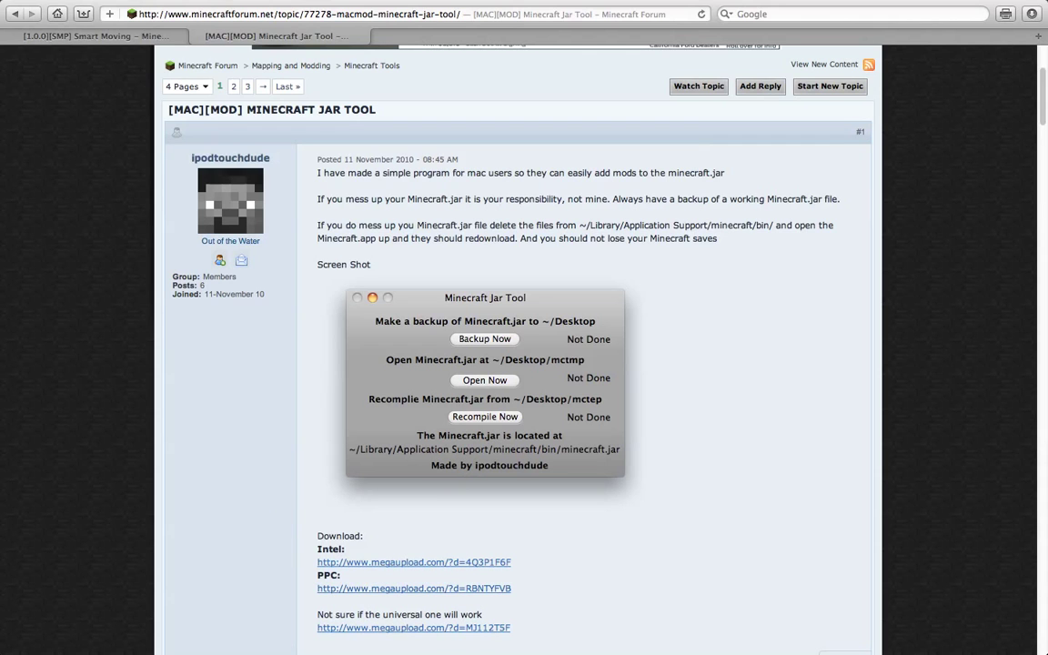
# Step: Switch to Finder and move the MC 1 and MC 1-1 folders from Downloads to the desktop
pyautogui.press('super+Tab')
pyautogui.press('Tab')
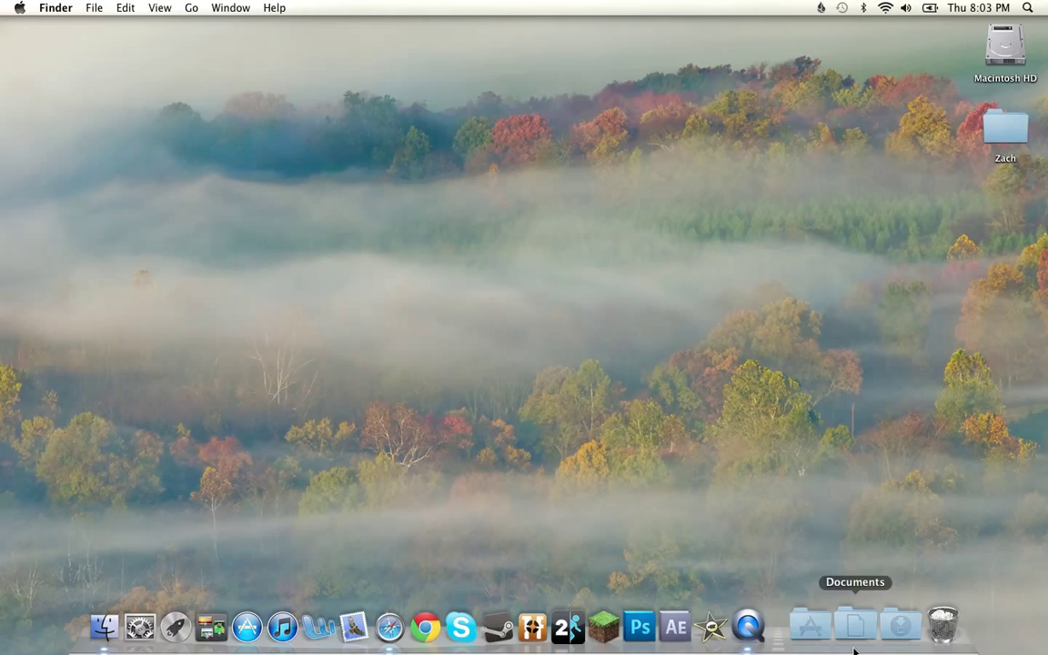
pyautogui.click(904, 626)
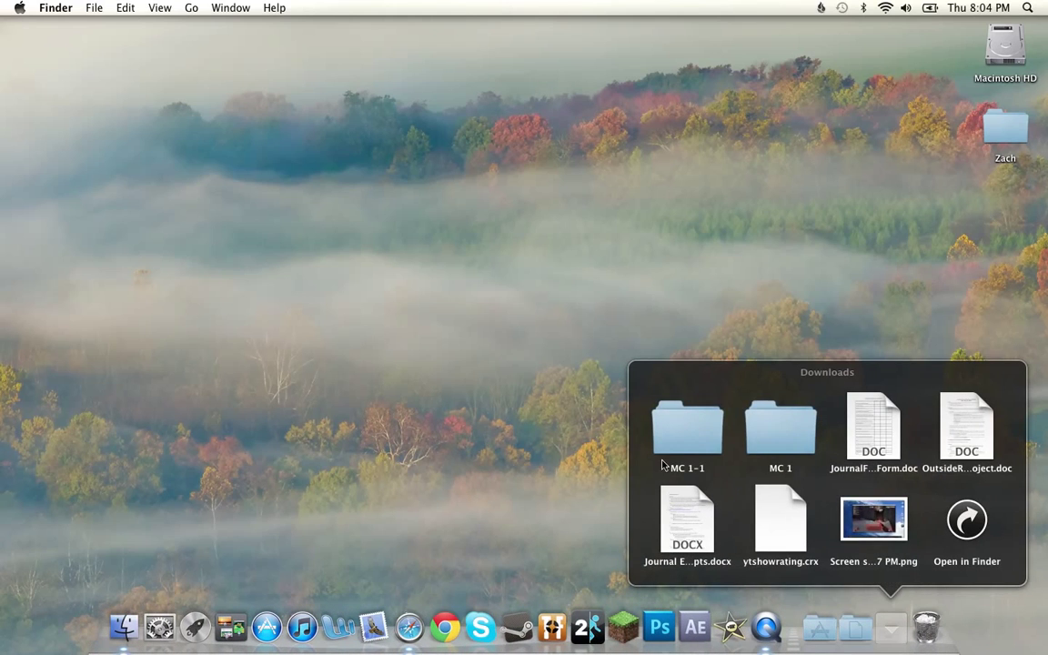
pyautogui.moveTo(769, 448); pyautogui.dragTo(446, 289)
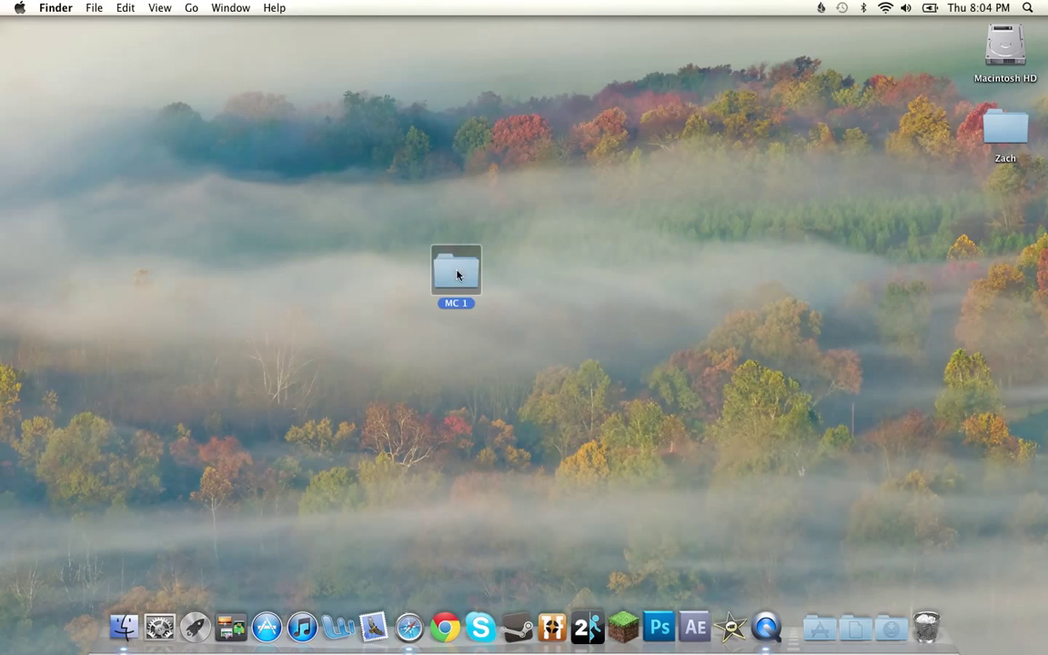
pyautogui.click(890, 626)
pyautogui.moveTo(696, 426); pyautogui.dragTo(582, 306)
pyautogui.press('space')
pyautogui.press('space')
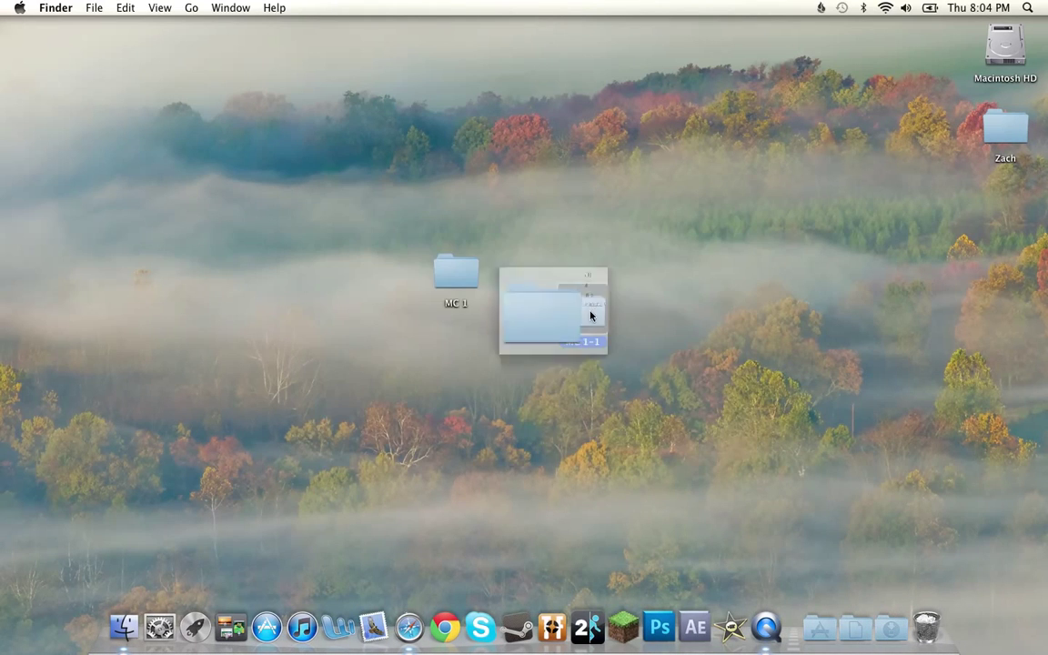
# Step: Open the MC 1-1 and MC 1 folders in separate windows, placing the MC 1-1 window over the MC 1 window
pyautogui.doubleClick(585, 310)
pyautogui.moveTo(455, 213); pyautogui.dragTo(141, 50)
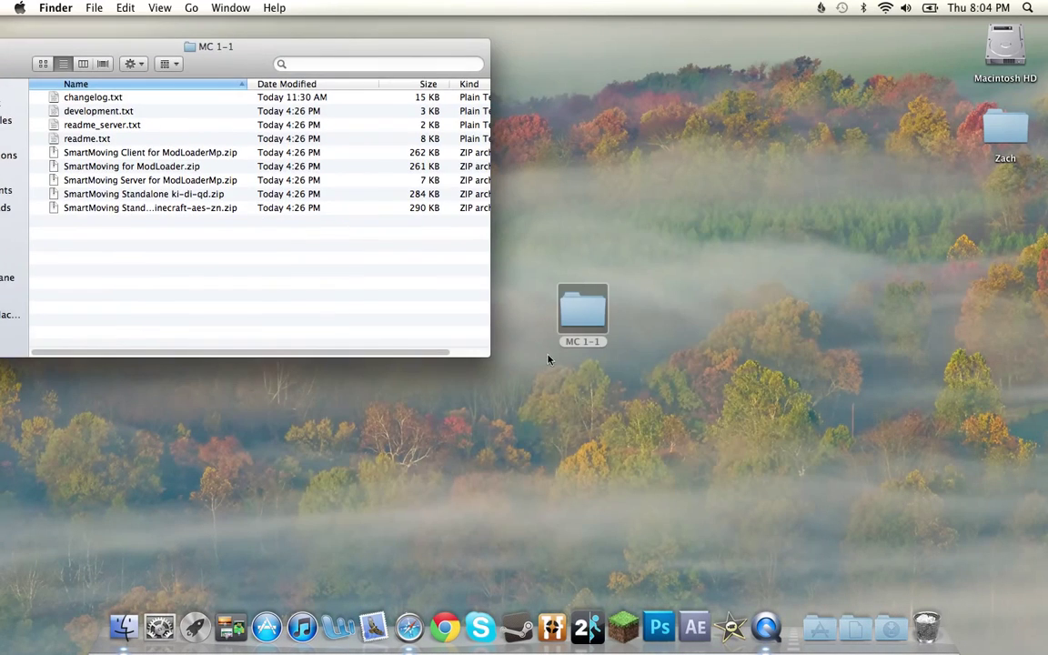
pyautogui.click(588, 337)
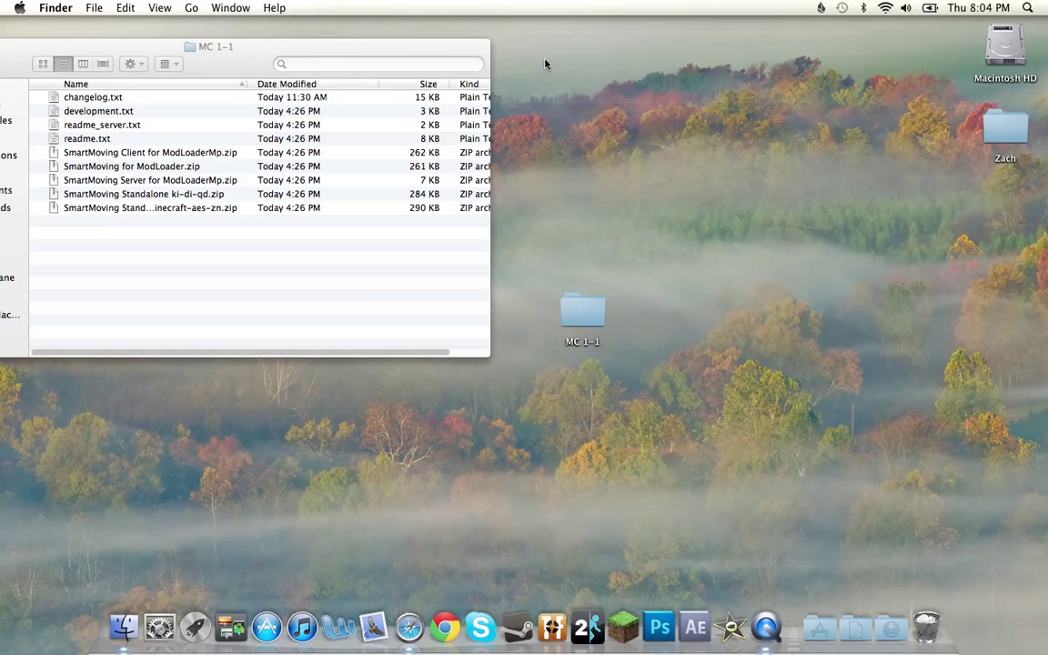
pyautogui.moveTo(333, 39); pyautogui.dragTo(913, 118)
pyautogui.click(454, 270)
pyautogui.doubleClick(454, 270)
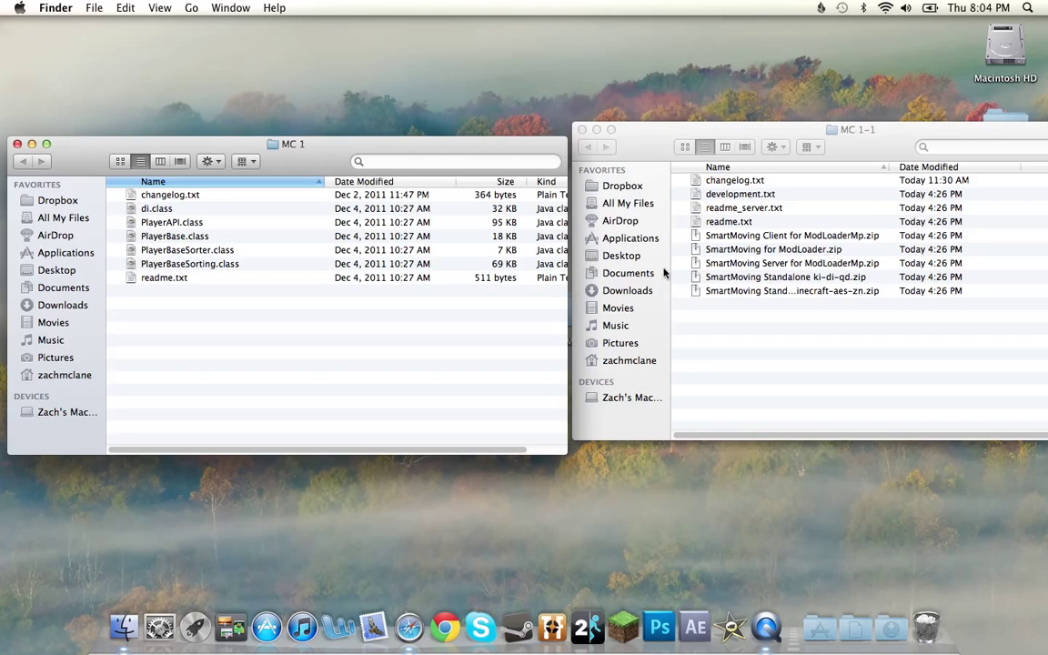
pyautogui.moveTo(767, 130); pyautogui.dragTo(246, 154)
pyautogui.press('super+space')
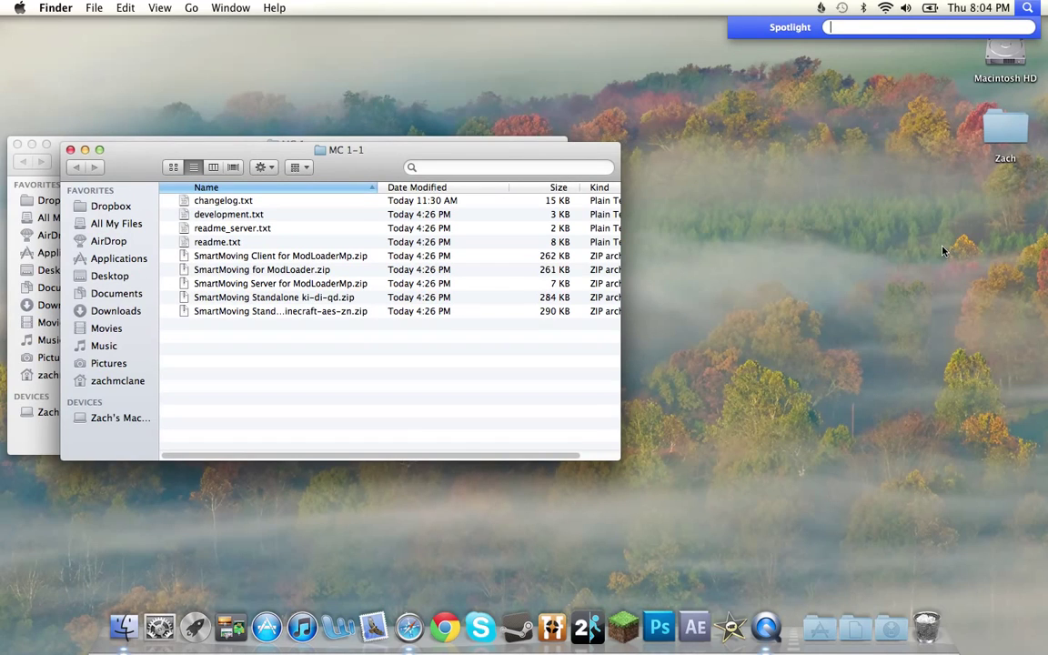
pyautogui.click(913, 271)
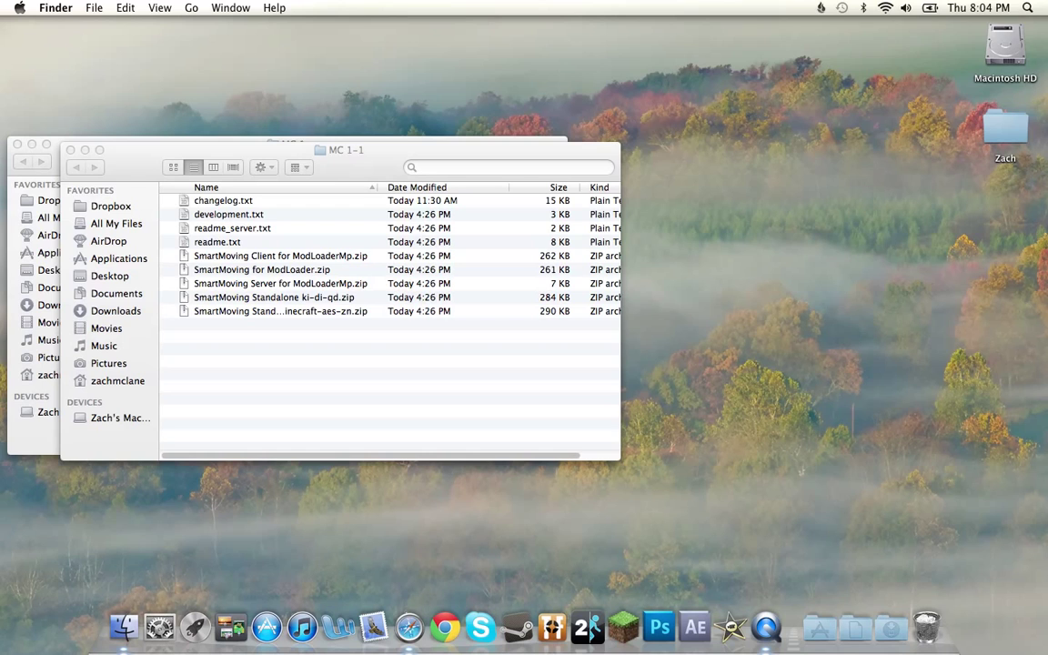
pyautogui.press('super+space')
pyautogui.write('quick')
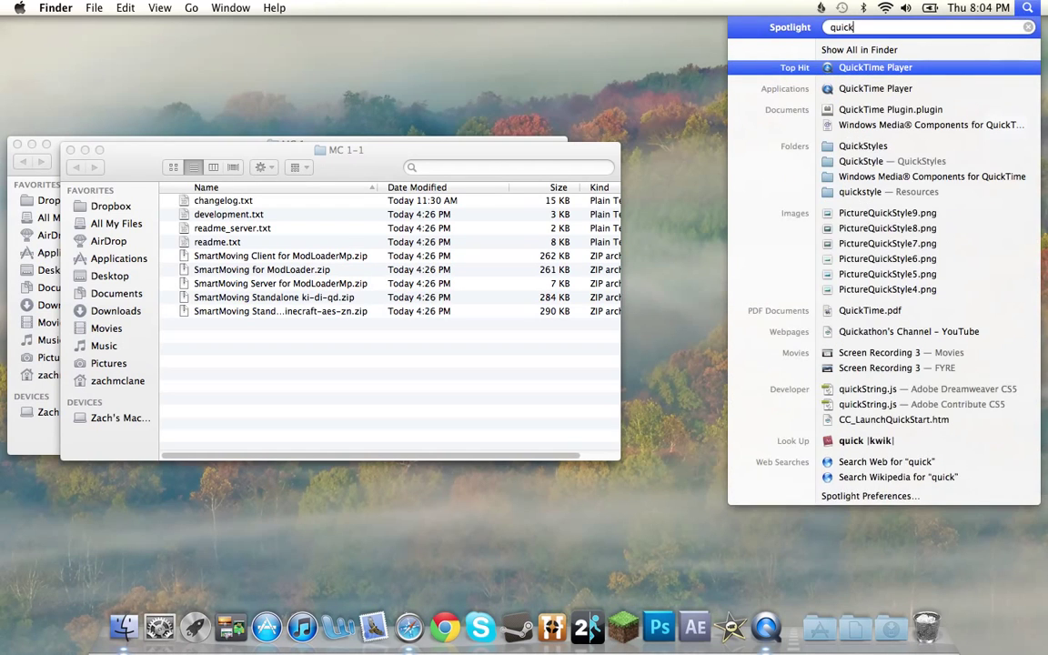
pyautogui.press('BackSpace')
pyautogui.press('BackSpace')
pyautogui.press('BackSpace')
pyautogui.press('BackSpace')
pyautogui.press('BackSpace')
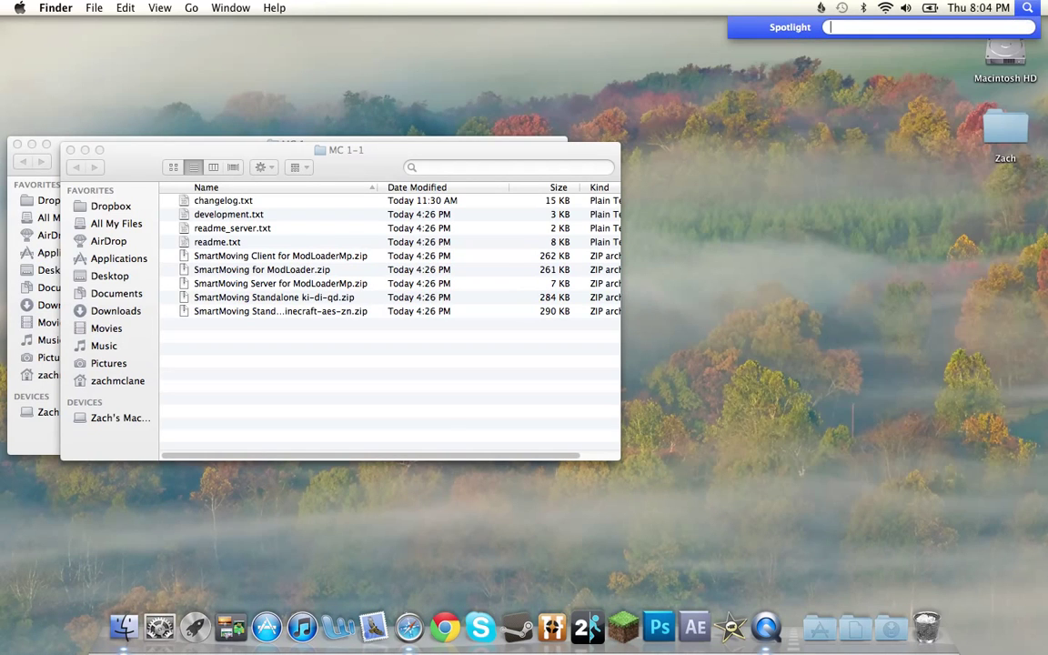
# Step: Search for "mine" to launch Minecraft Jar Tool, and unpack Minecraft.jar into the mctmp folder on the desktop
pyautogui.write('mine')
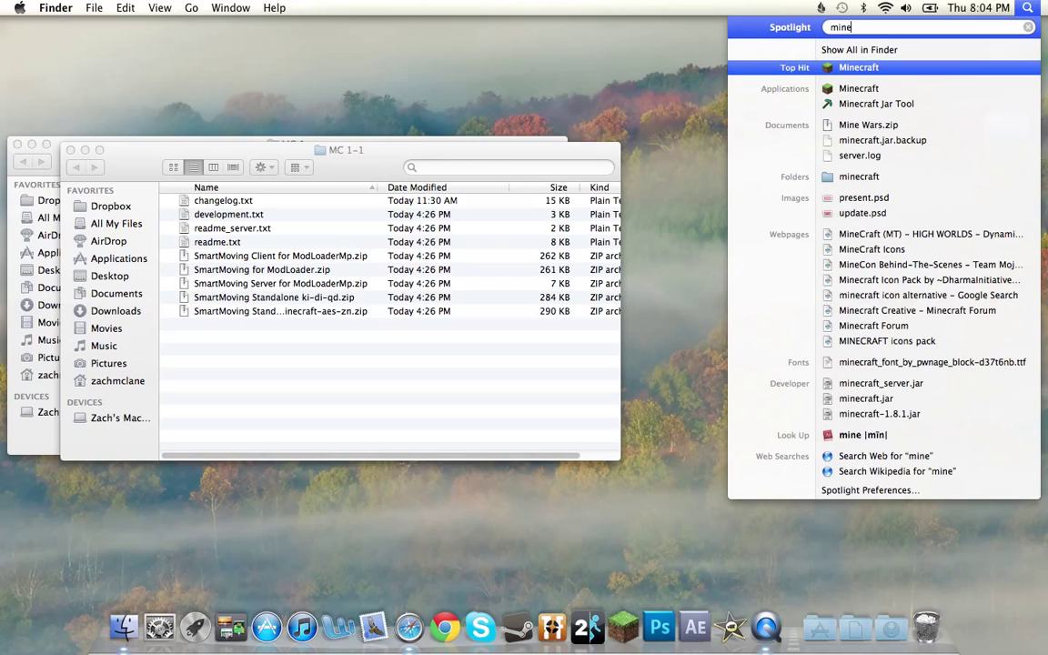
pyautogui.click(877, 106)
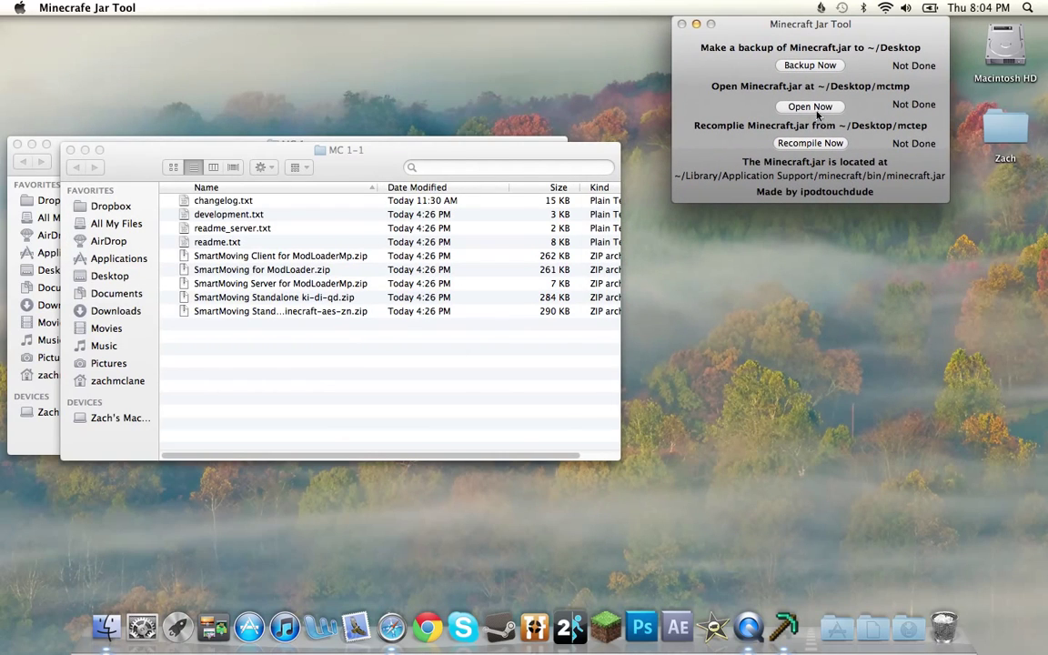
pyautogui.click(808, 107)
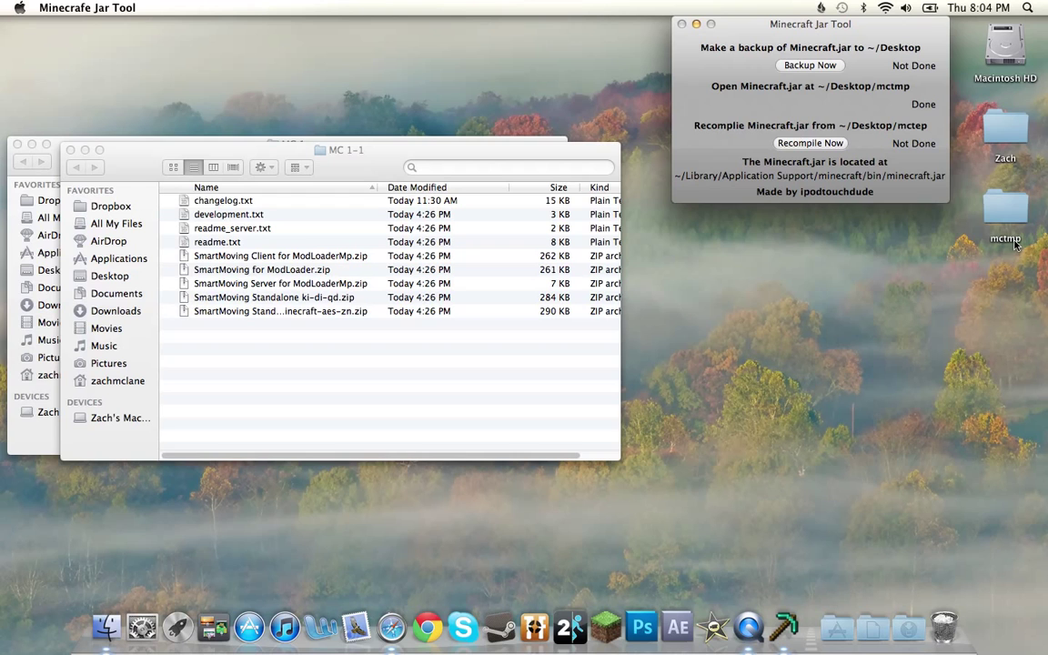
# Step: Open the mctmp folder, and move and enlarge its window so that all file columns fit
pyautogui.doubleClick(1005, 212)
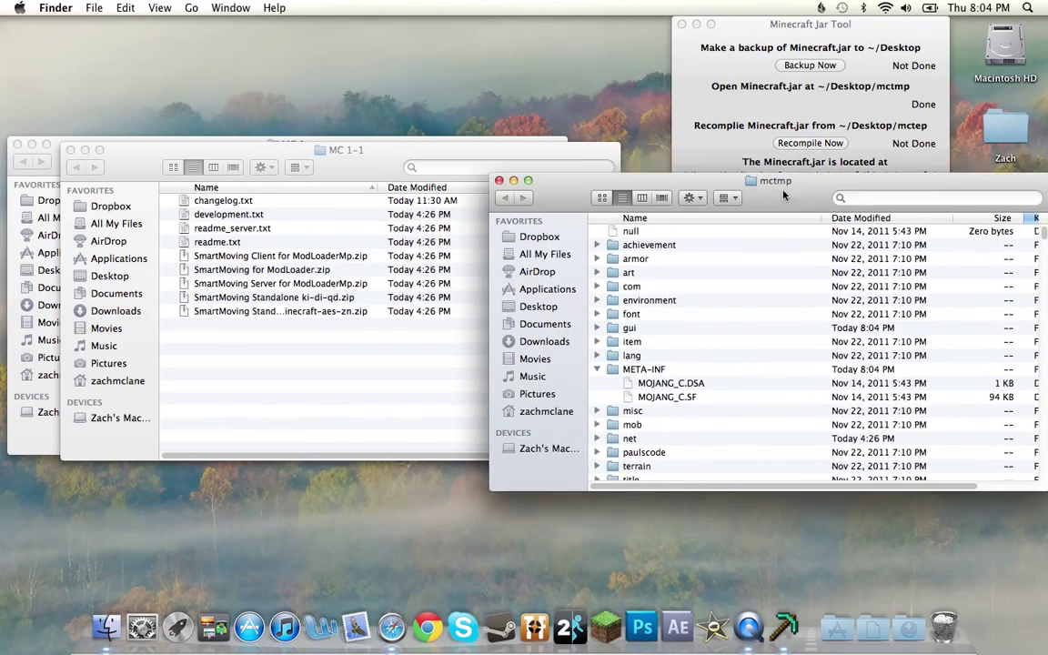
pyautogui.moveTo(784, 195); pyautogui.dragTo(825, 132)
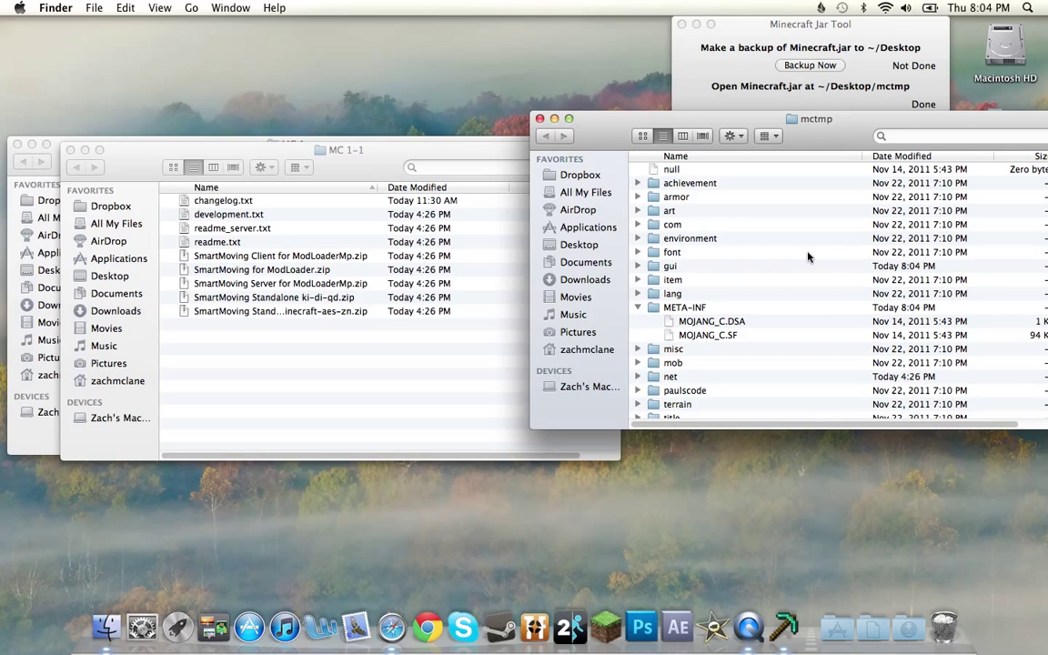
pyautogui.click(723, 325)
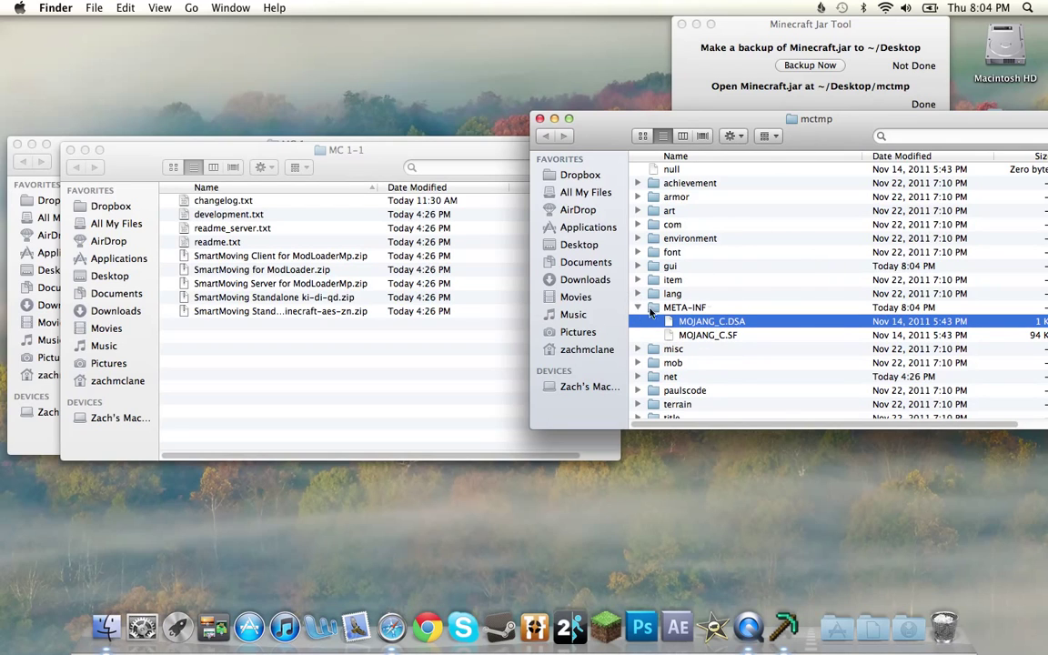
pyautogui.moveTo(809, 143); pyautogui.dragTo(656, 123)
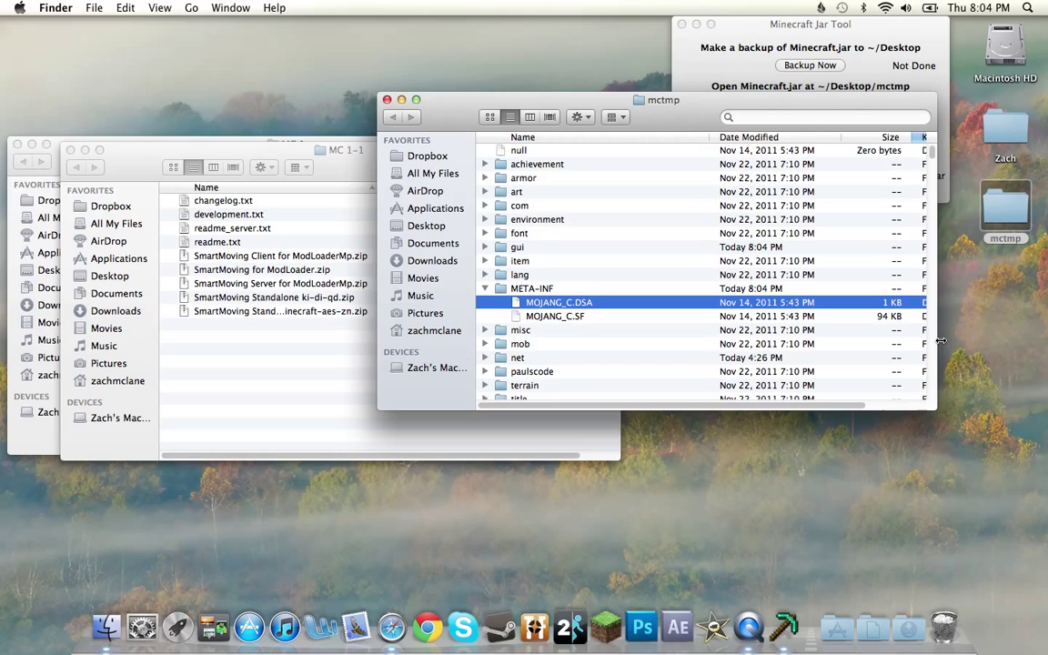
pyautogui.moveTo(927, 404); pyautogui.dragTo(1008, 444)
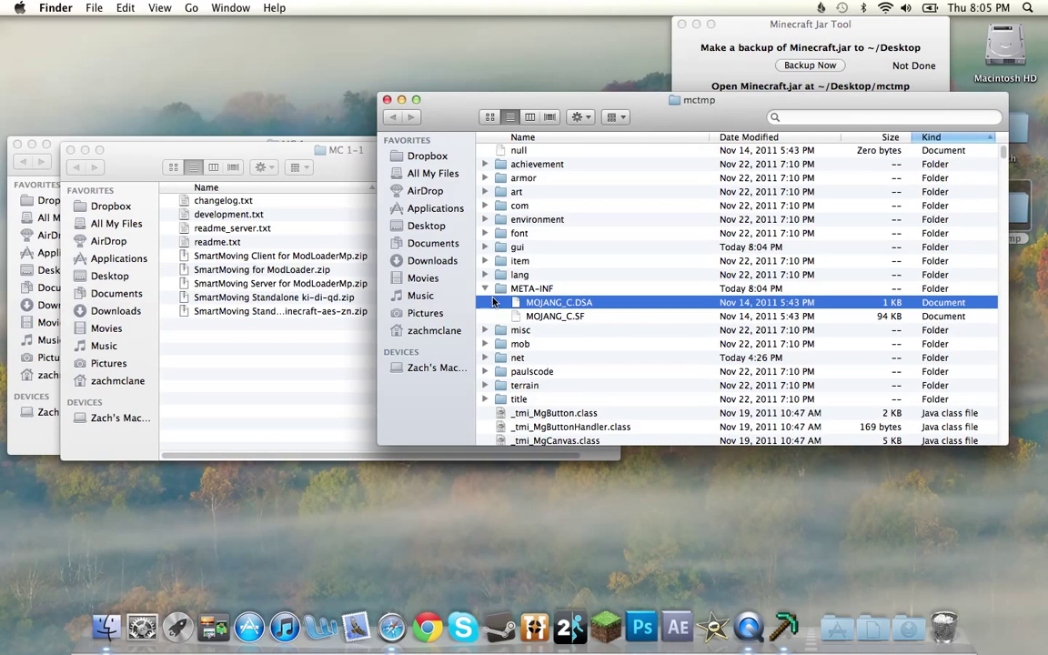
# Step: Move MOJANG_C.DSA and MOJANG_C.SF from the META-INF folder to the Trash and empty the Trash
pyautogui.click(486, 289)
pyautogui.click(486, 289)
pyautogui.click(557, 303)
pyautogui.keyDown('shift'); pyautogui.click(547, 317); pyautogui.keyUp('shift')
pyautogui.moveTo(546, 317); pyautogui.dragTo(943, 630)
pyautogui.rightClick(943, 628)
pyautogui.click(958, 580)
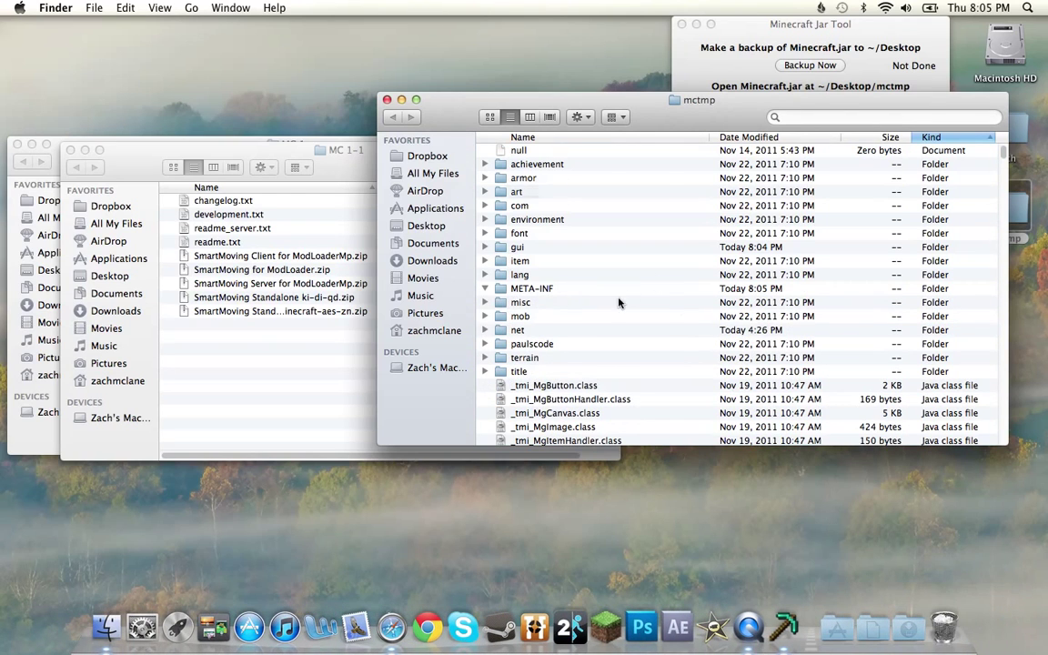
# Step: Collapse the META-INF folder, move the MC 1-1 window out of the way, and bring the MC 1 window to the front
pyautogui.press('Return')
pyautogui.click(485, 290)
pyautogui.moveTo(231, 154); pyautogui.dragTo(338, 309)
pyautogui.click(219, 146)
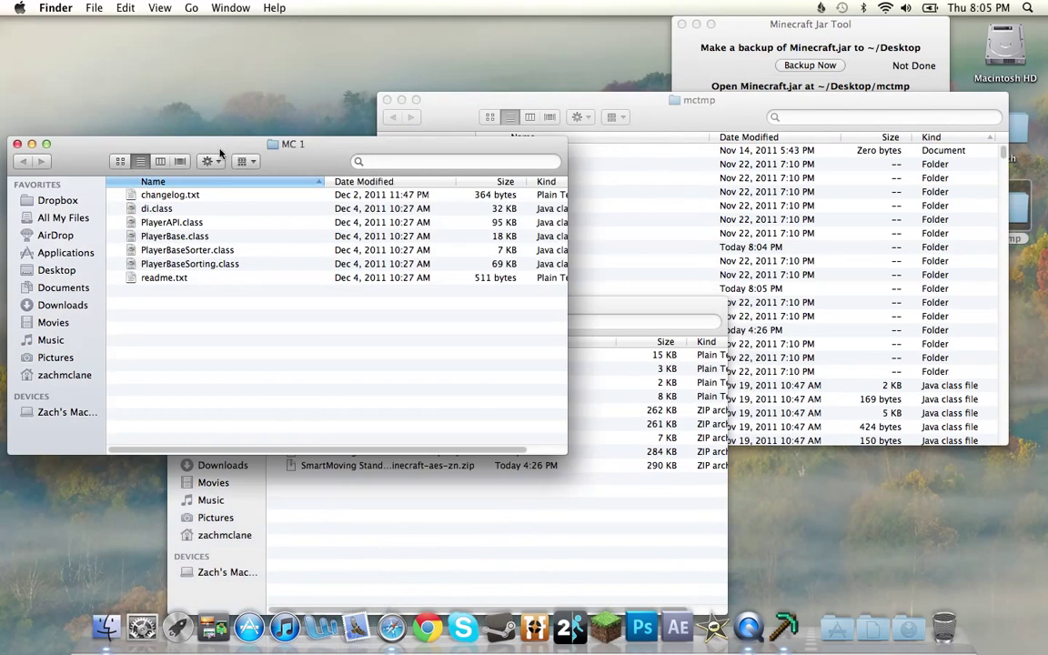
# Step: Copy the five class files from di.class to PlayerBaseSorting.class in MC 1 into mctmp, replacing the existing di.class
pyautogui.click(157, 209)
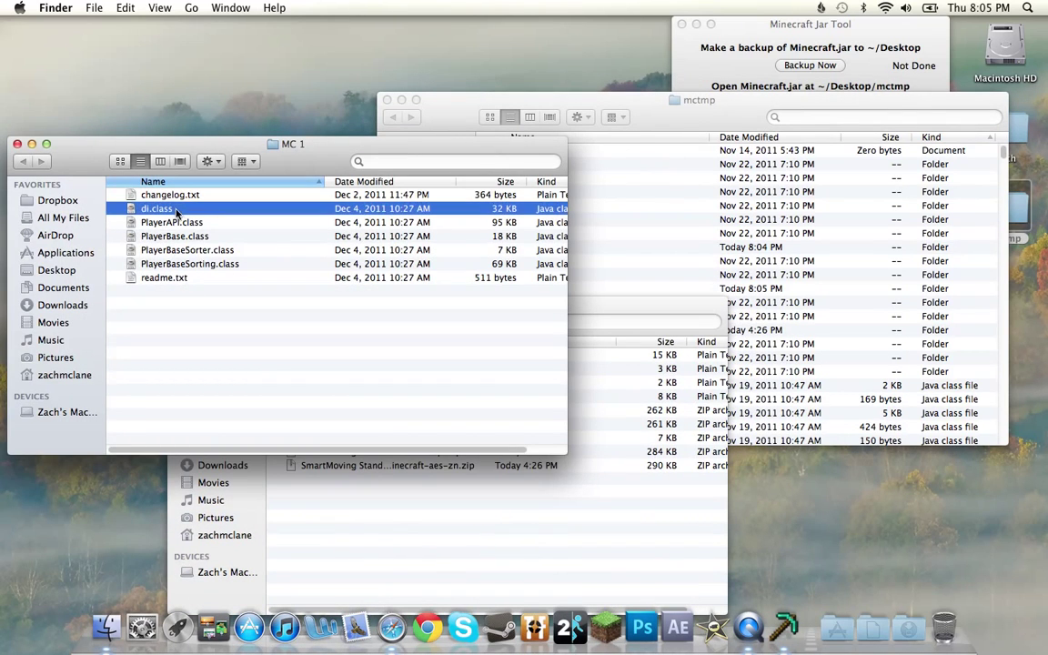
pyautogui.keyDown('shift'); pyautogui.click(210, 265); pyautogui.keyUp('shift')
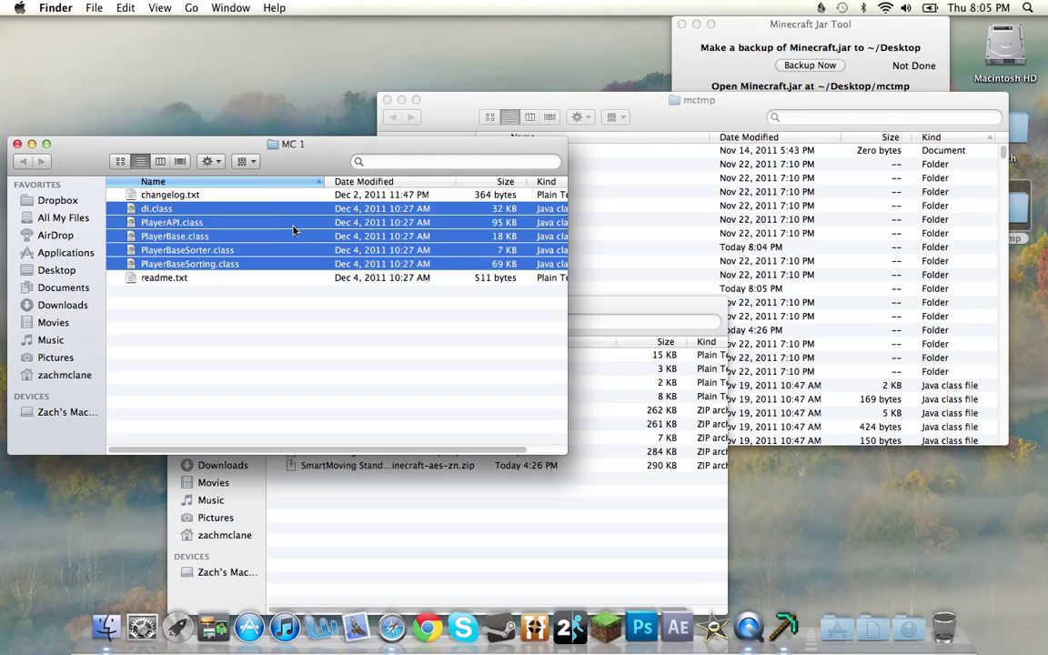
pyautogui.click(575, 99)
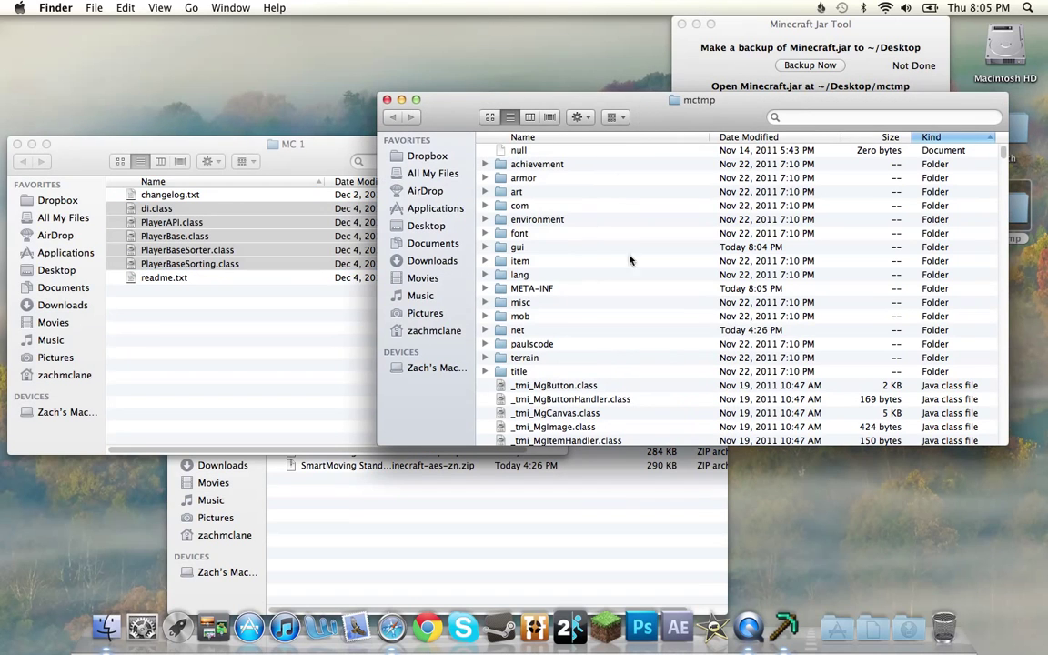
pyautogui.press('super+alt+v')
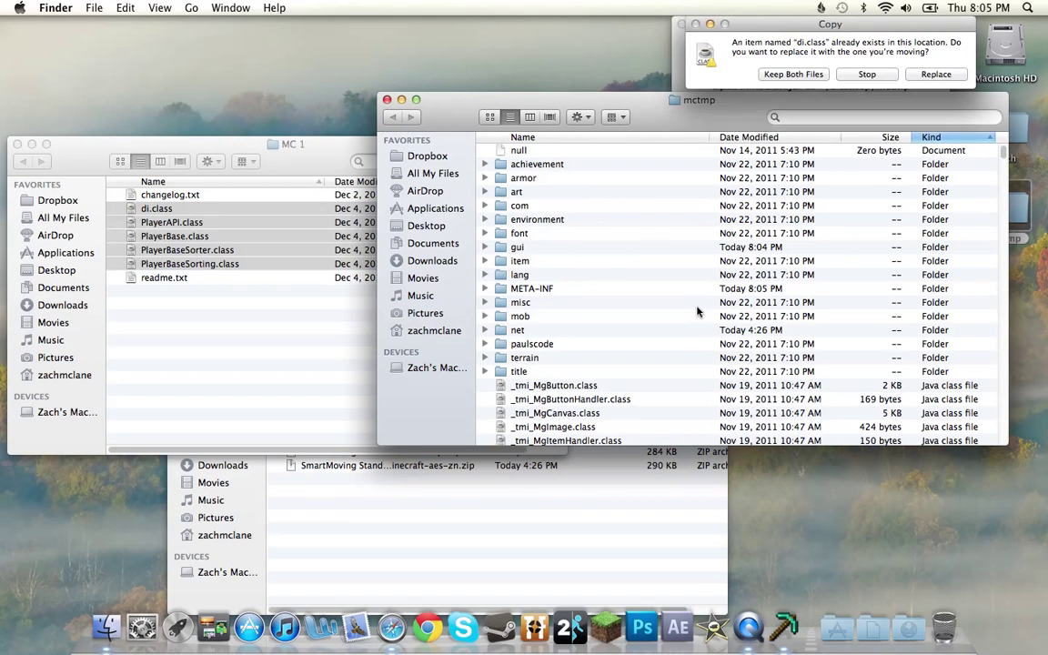
pyautogui.click(937, 73)
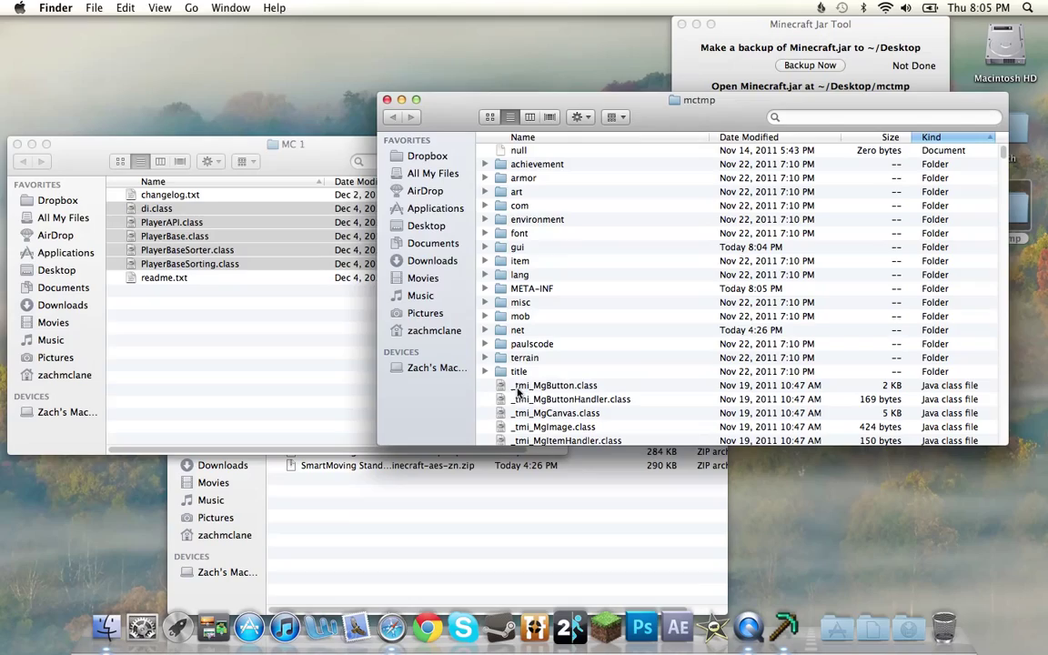
# Step: Move the MC 1 and mctmp windows up, and place the MC 1-1 window in front of them, enlarged to show more columns
pyautogui.moveTo(292, 170); pyautogui.dragTo(304, 46)
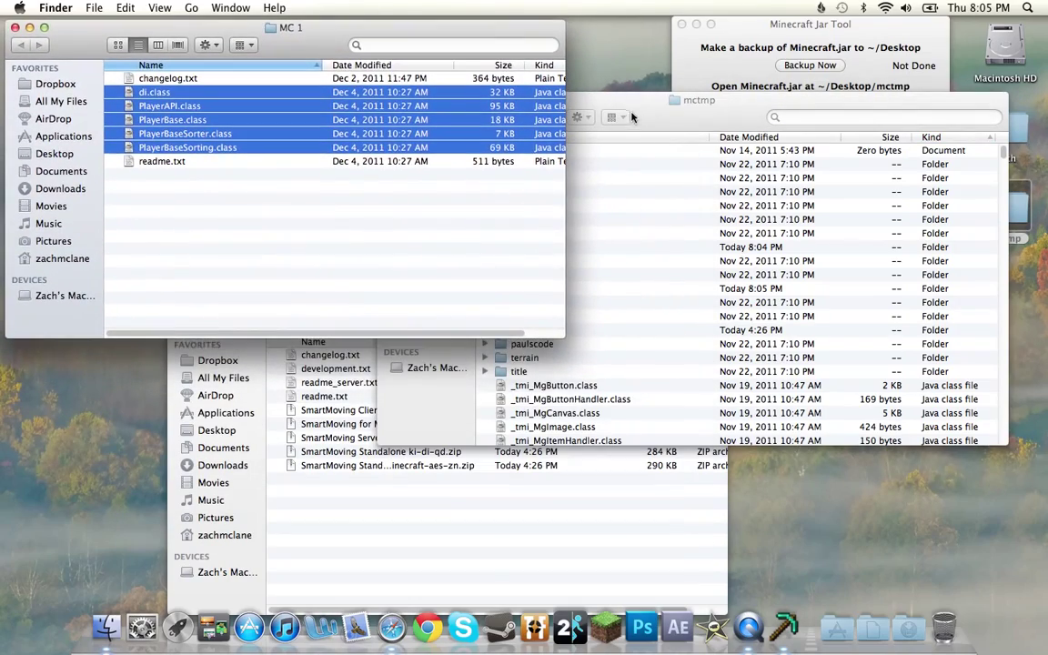
pyautogui.moveTo(632, 116); pyautogui.dragTo(572, 52)
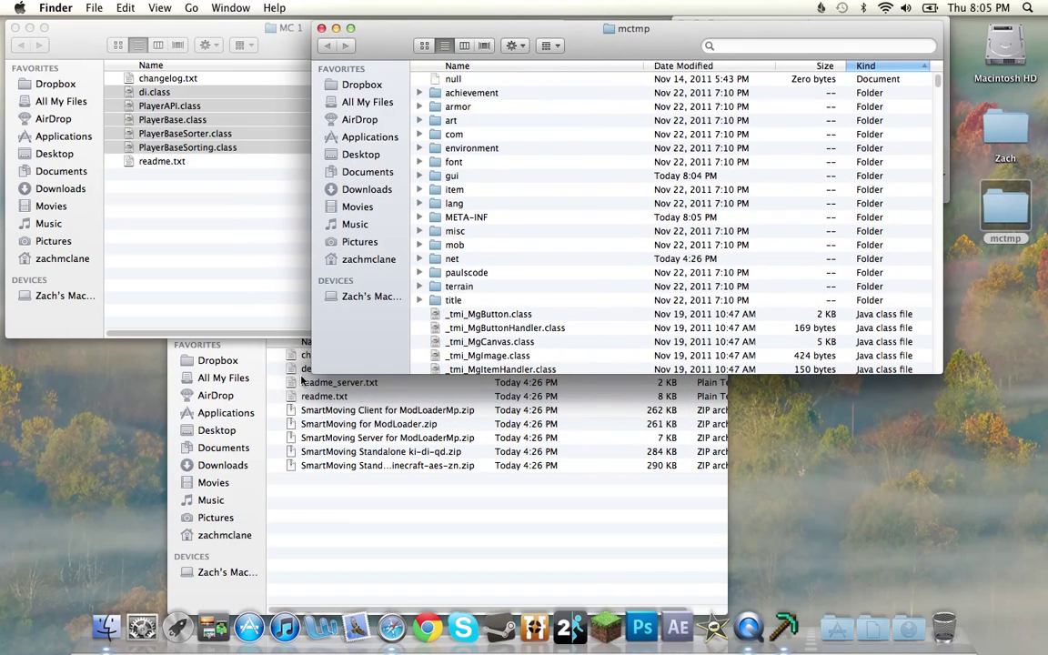
pyautogui.click(262, 363)
pyautogui.moveTo(334, 304); pyautogui.dragTo(286, 185)
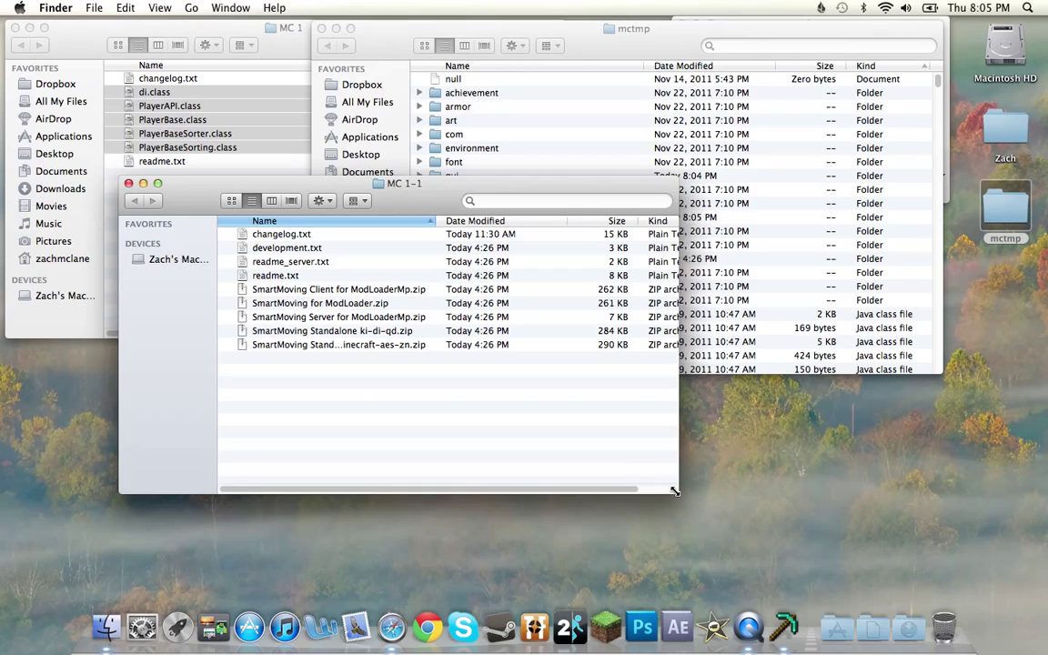
pyautogui.moveTo(674, 491); pyautogui.dragTo(710, 530)
# Step: Unzip SmartMoving Standalone ki-di-qd.zip in MC 1-1, allowing the downloaded file to open, and expand the extracted folder
pyautogui.click(307, 332)
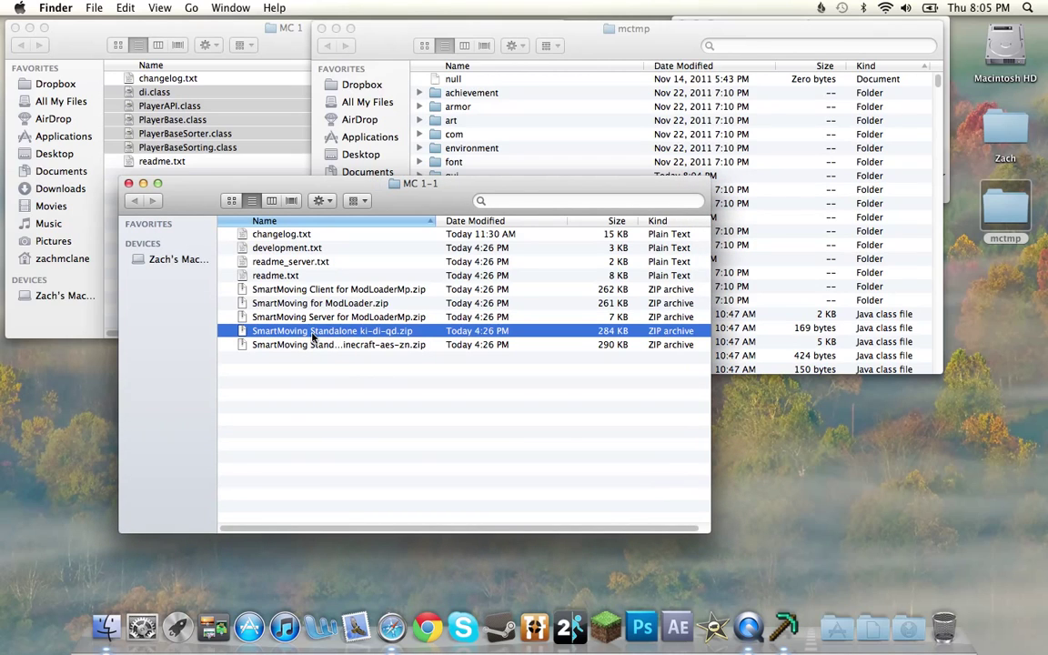
pyautogui.doubleClick(312, 333)
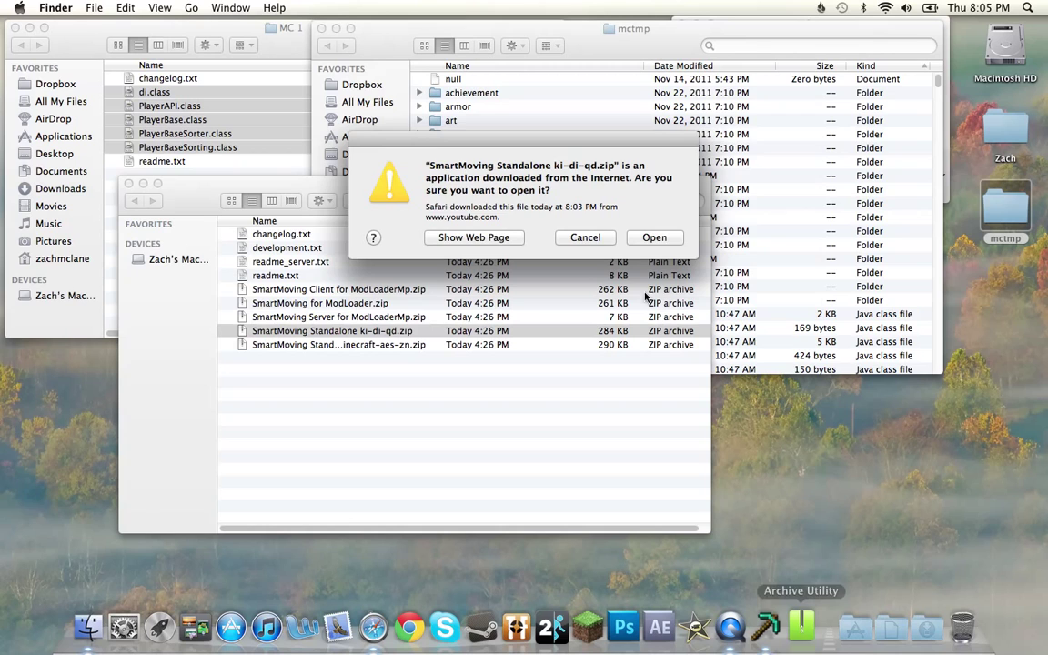
pyautogui.click(652, 239)
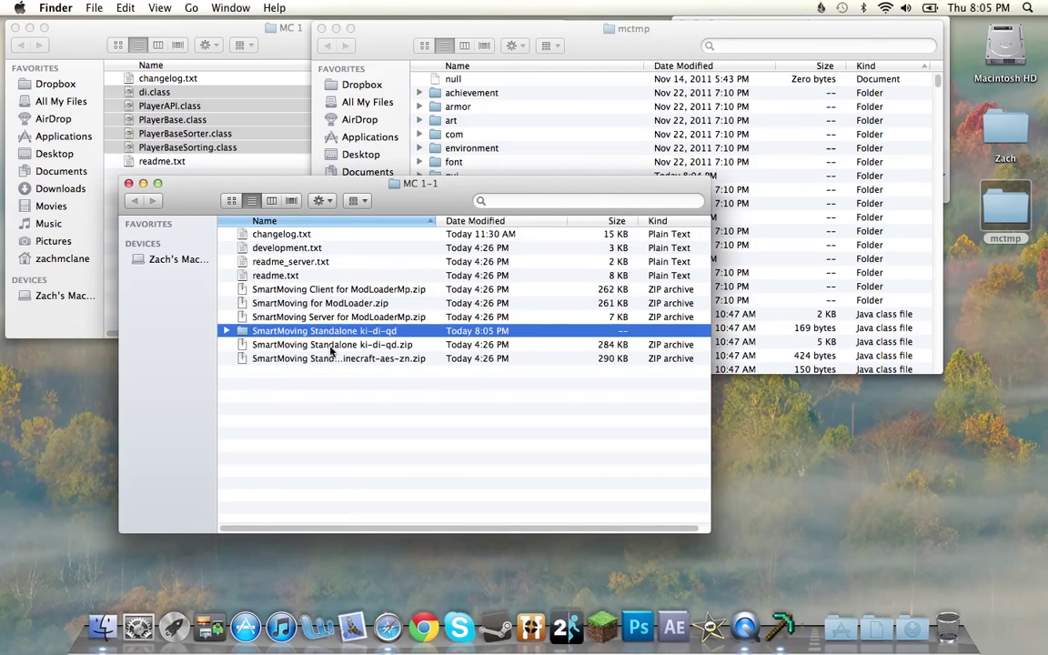
pyautogui.click(227, 332)
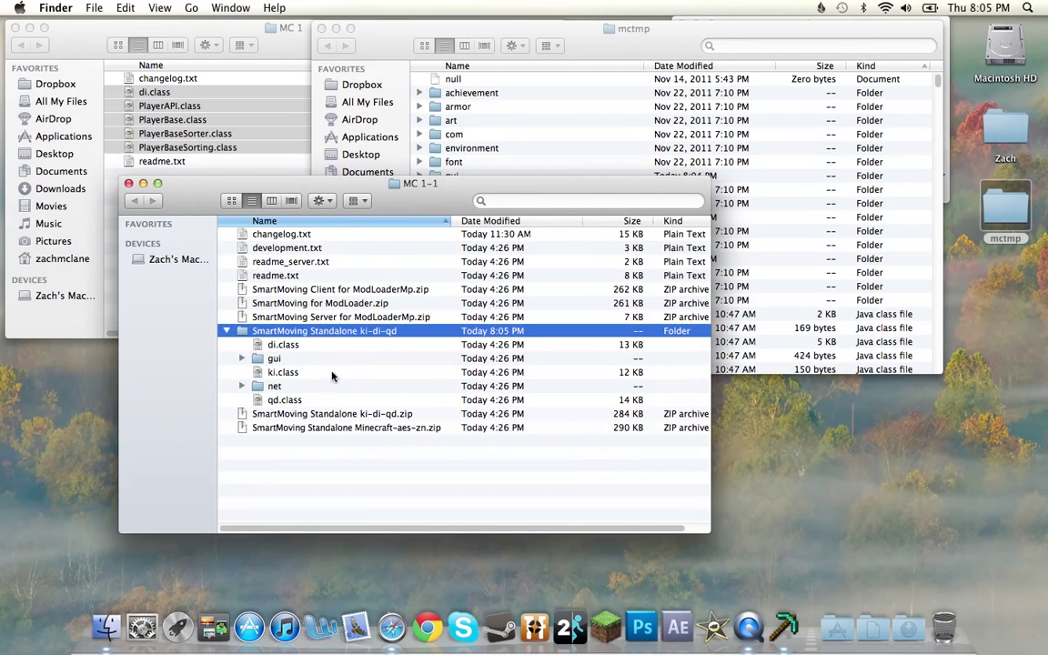
# Step: Try moving di.class from the extracted SmartMoving folder into mctmp, replacing the existing file, and take it back out to MC 1-1
pyautogui.click(286, 347)
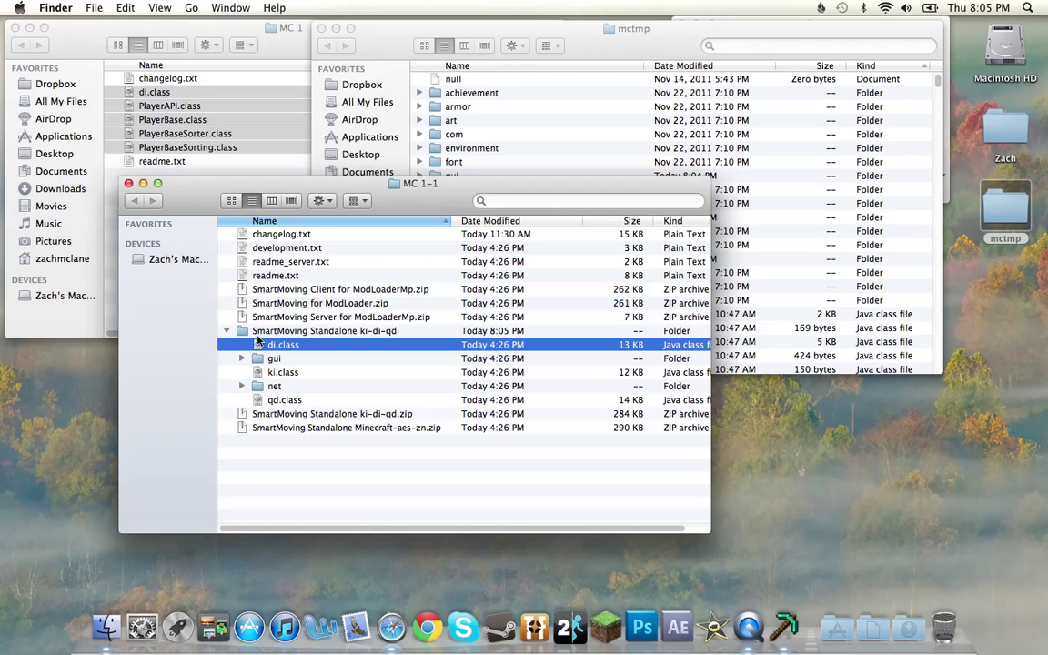
pyautogui.moveTo(483, 34); pyautogui.dragTo(746, 29)
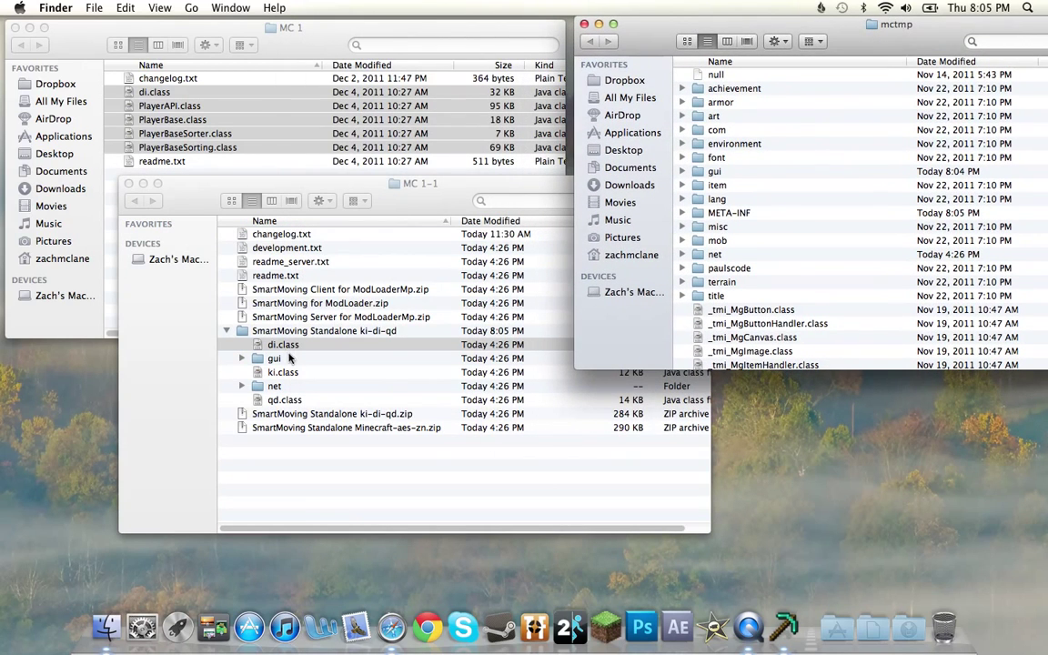
pyautogui.moveTo(285, 346); pyautogui.dragTo(823, 225)
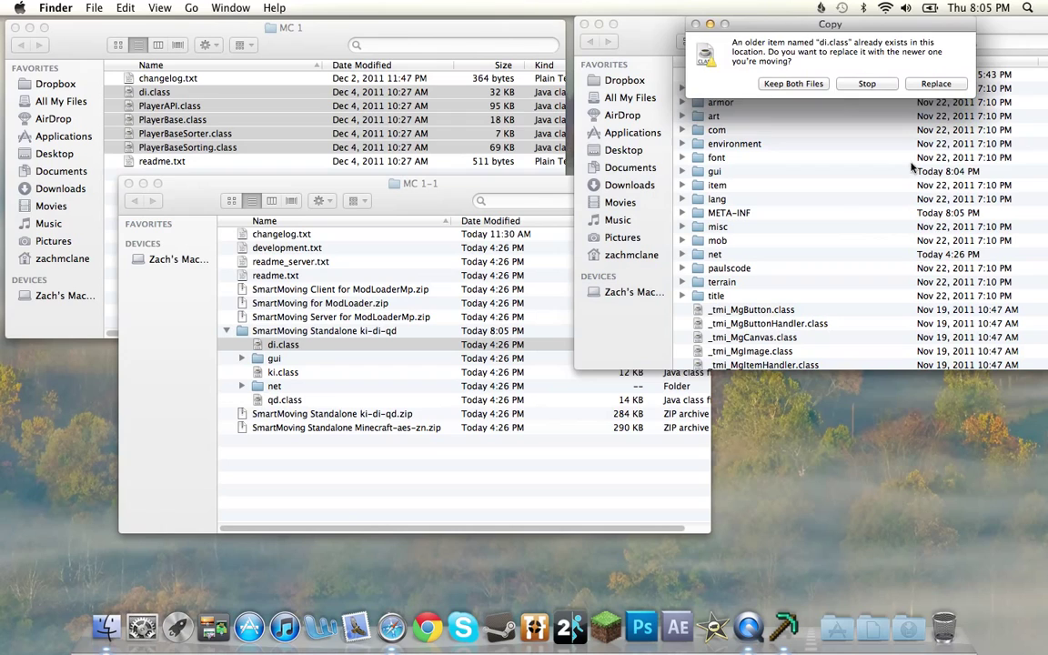
pyautogui.click(879, 85)
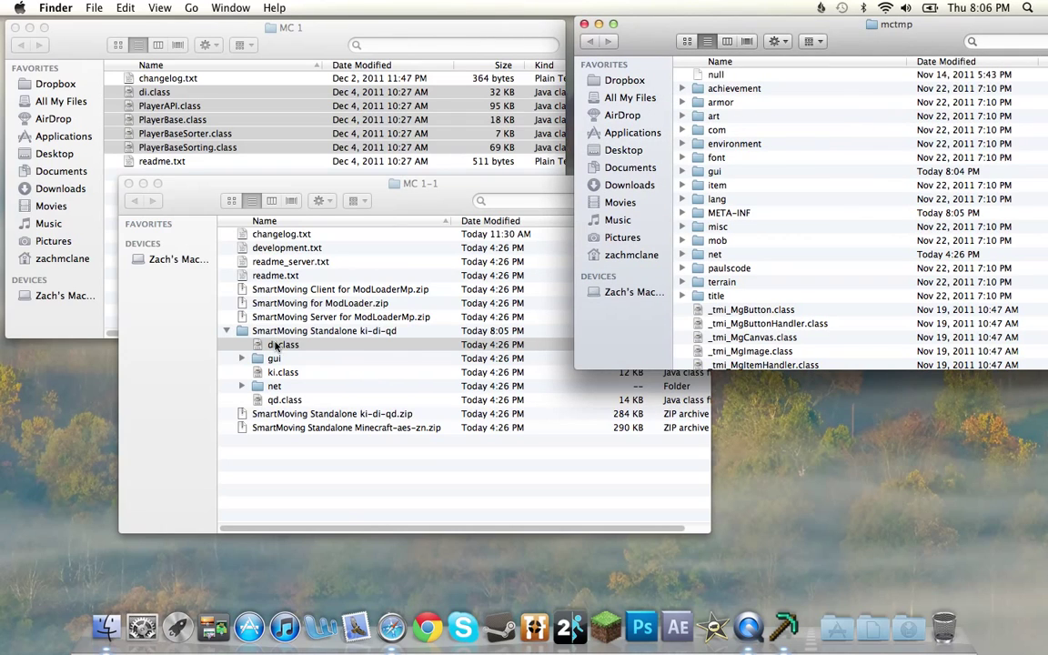
pyautogui.moveTo(277, 345); pyautogui.dragTo(782, 346)
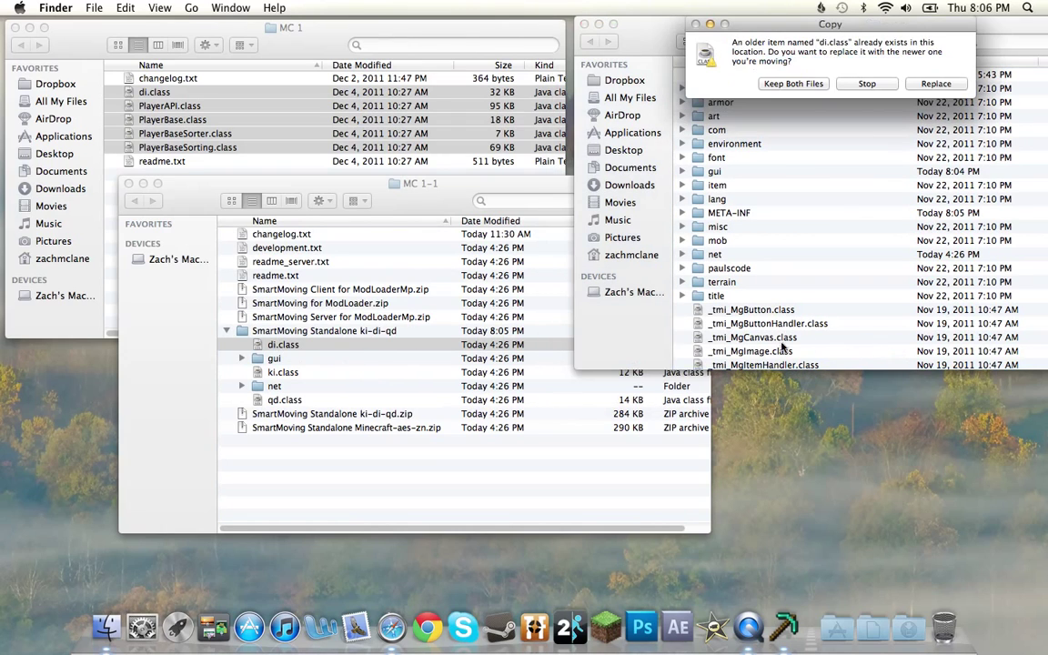
pyautogui.click(939, 86)
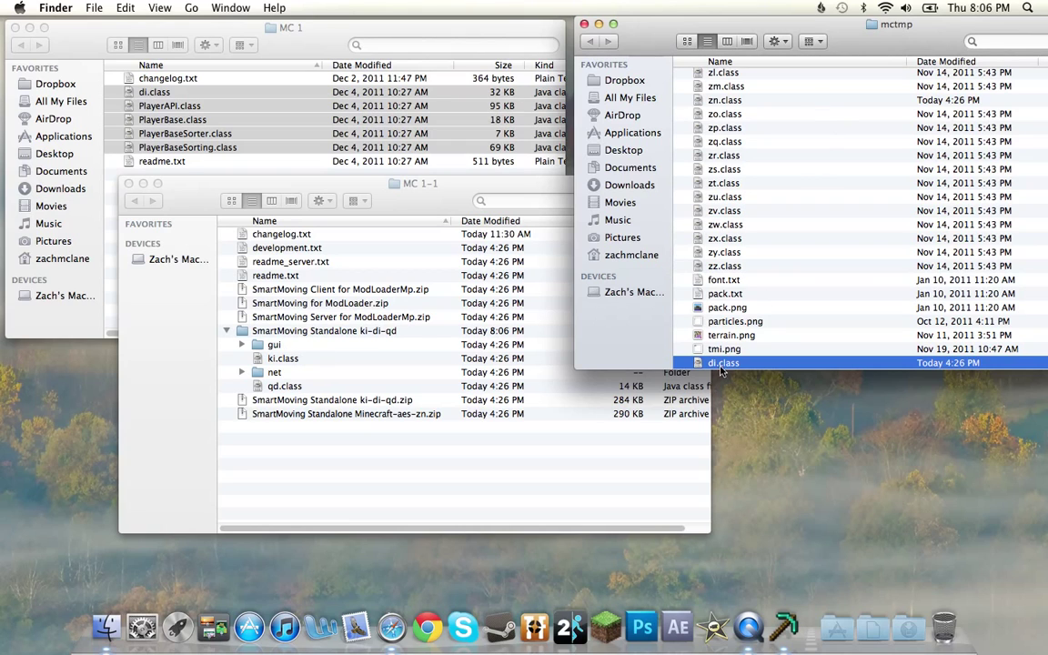
pyautogui.moveTo(720, 363); pyautogui.dragTo(363, 451)
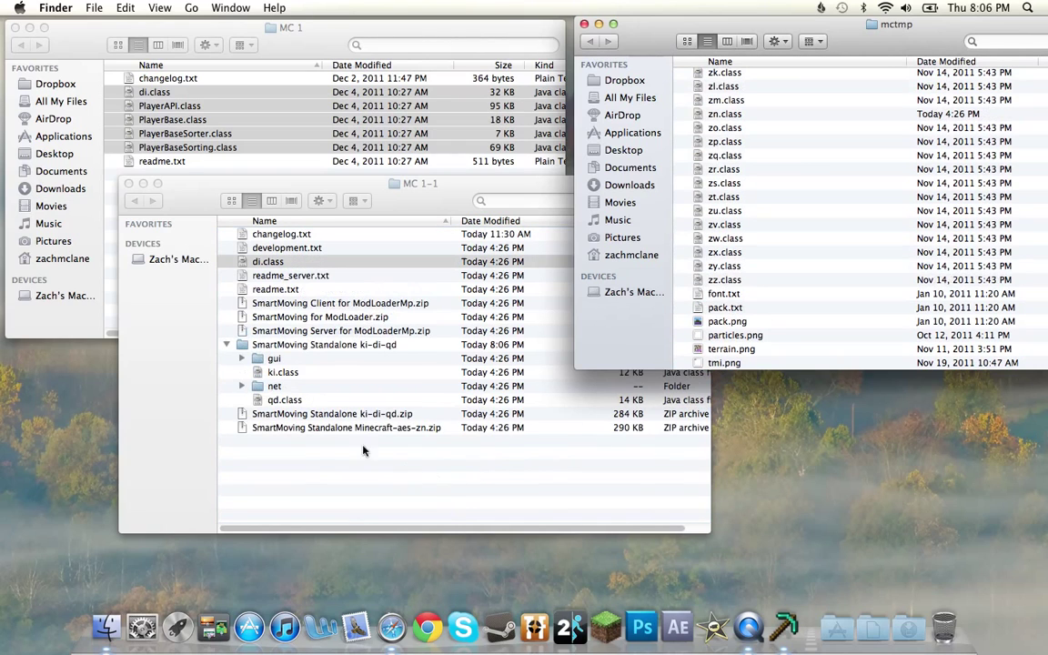
# Step: Copy di.class, ki.class and qd.class together, and paste them into the MC 1-1 folder
pyautogui.click(264, 263)
pyautogui.click(775, 228)
pyautogui.click(267, 262)
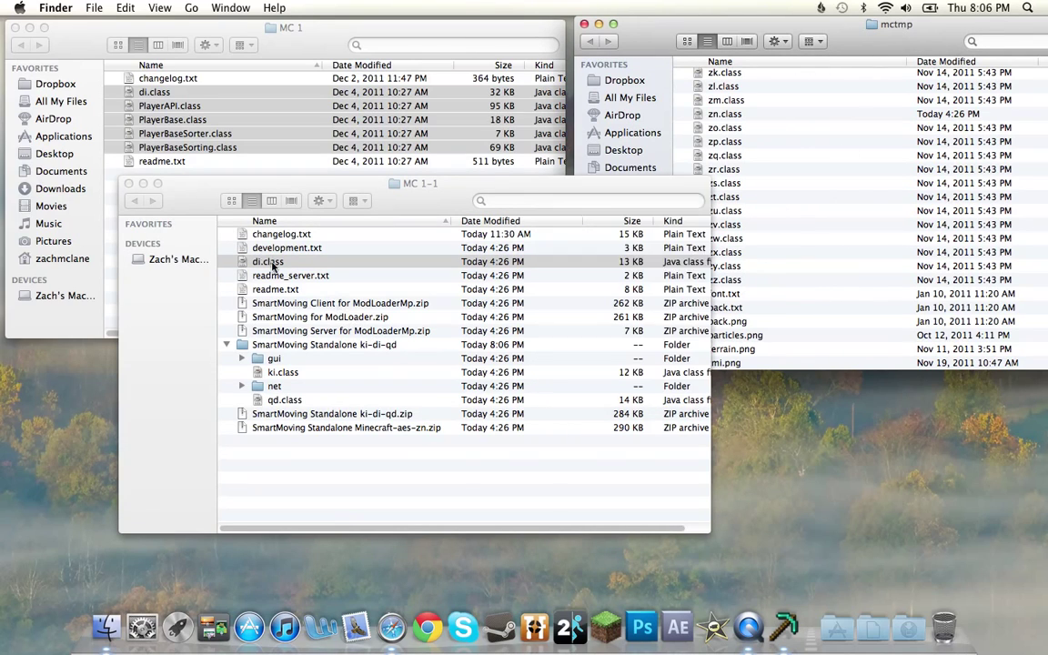
pyautogui.click(302, 264)
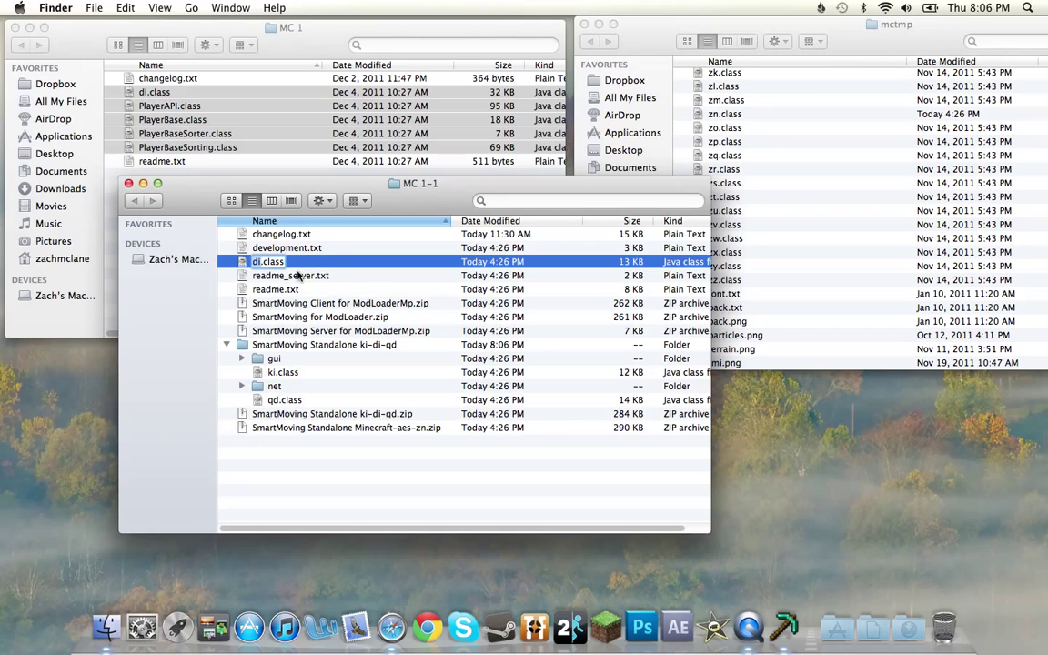
pyautogui.press('Return')
pyautogui.press('Up')
pyautogui.press('Down')
pyautogui.keyDown('super'); pyautogui.click(276, 374); pyautogui.keyUp('super')
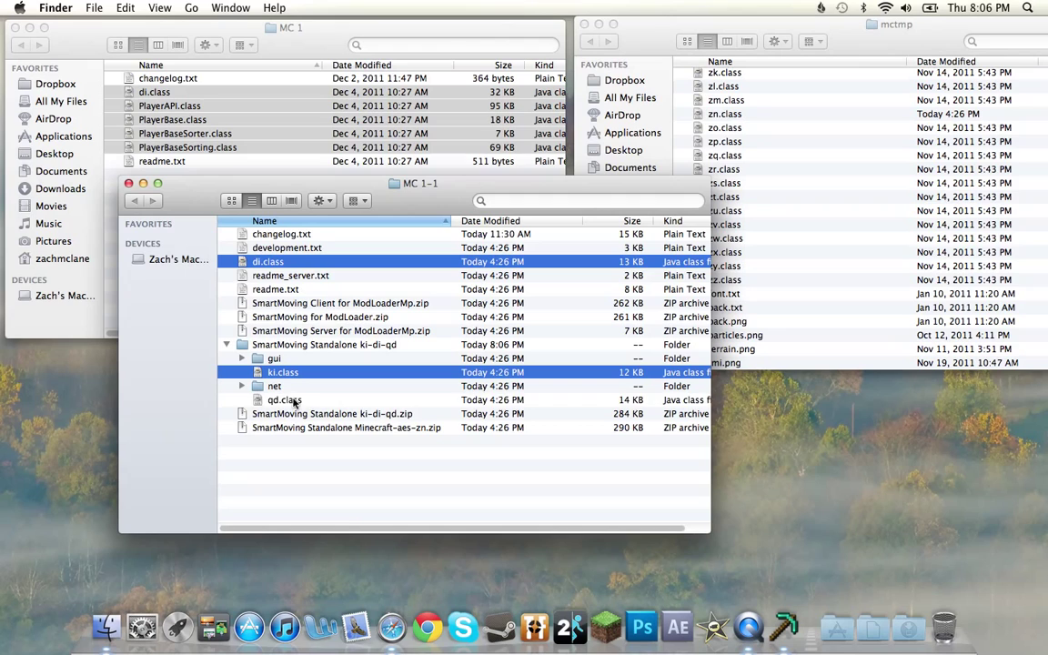
pyautogui.keyDown('super'); pyautogui.click(294, 401); pyautogui.keyUp('super')
pyautogui.press('super+c')
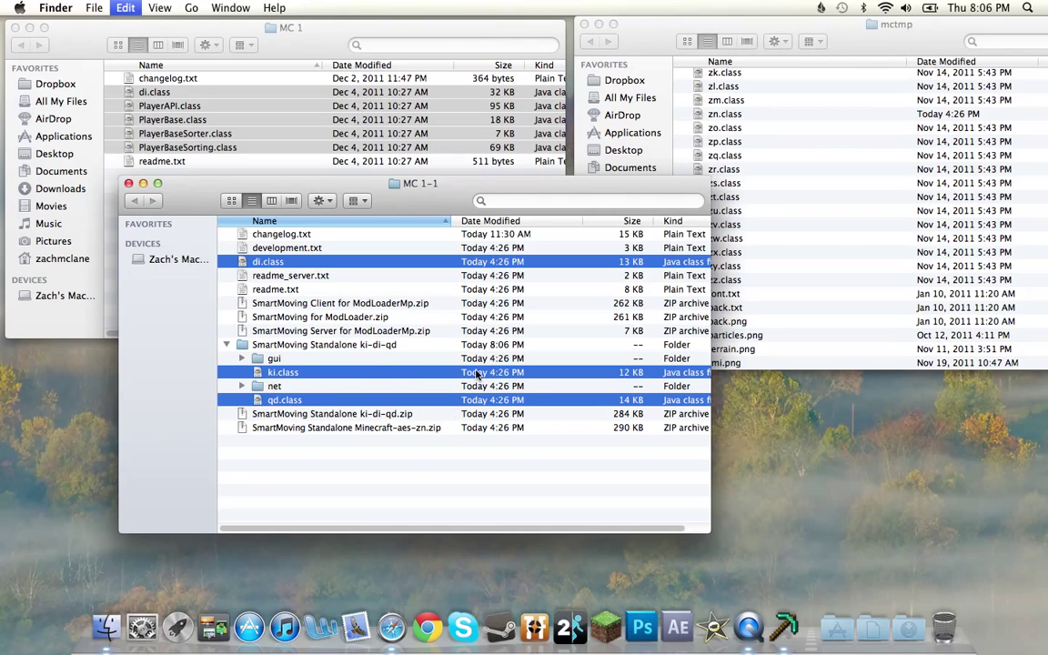
pyautogui.press('super+v')
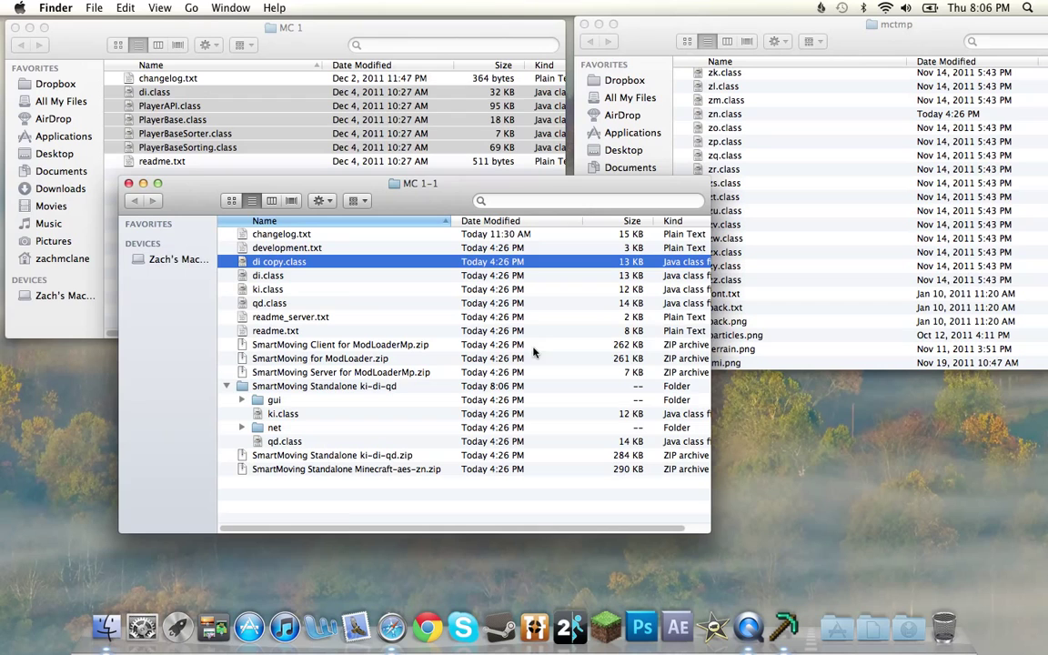
# Step: Paste the copied di.class, ki.class and qd.class into mctmp, replacing all existing files with the same names
pyautogui.click(755, 46)
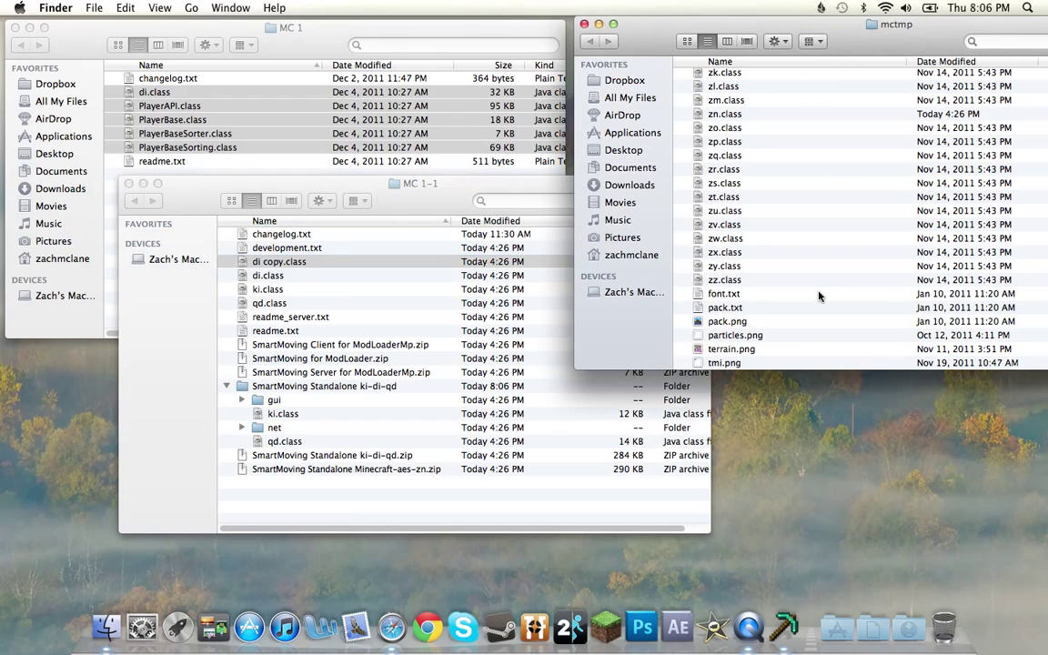
pyautogui.press('super+v')
pyautogui.click(699, 74)
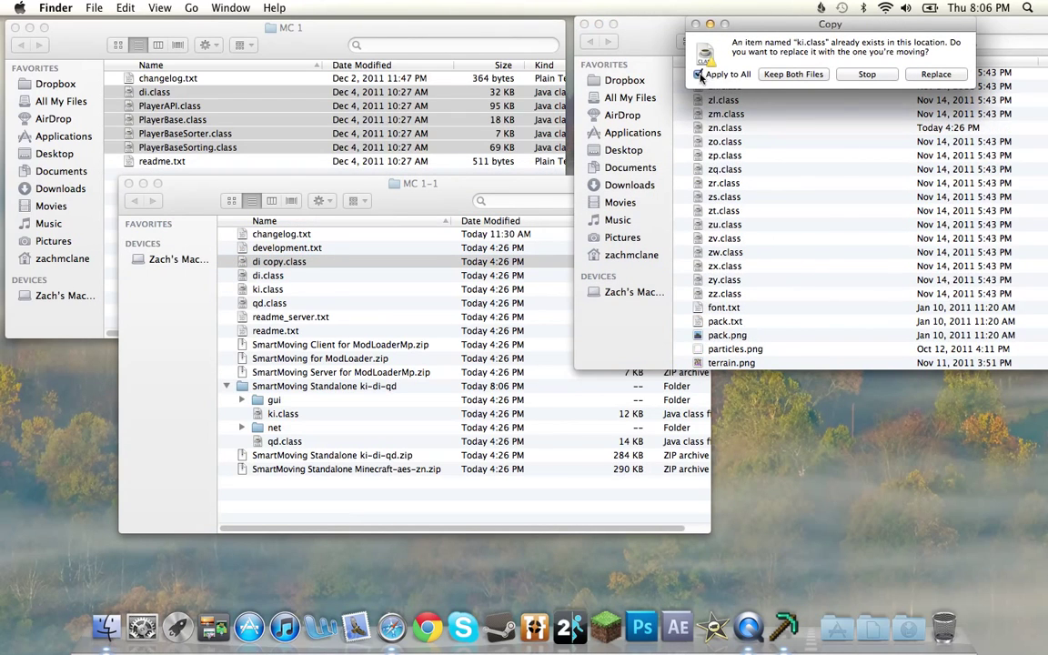
pyautogui.click(944, 74)
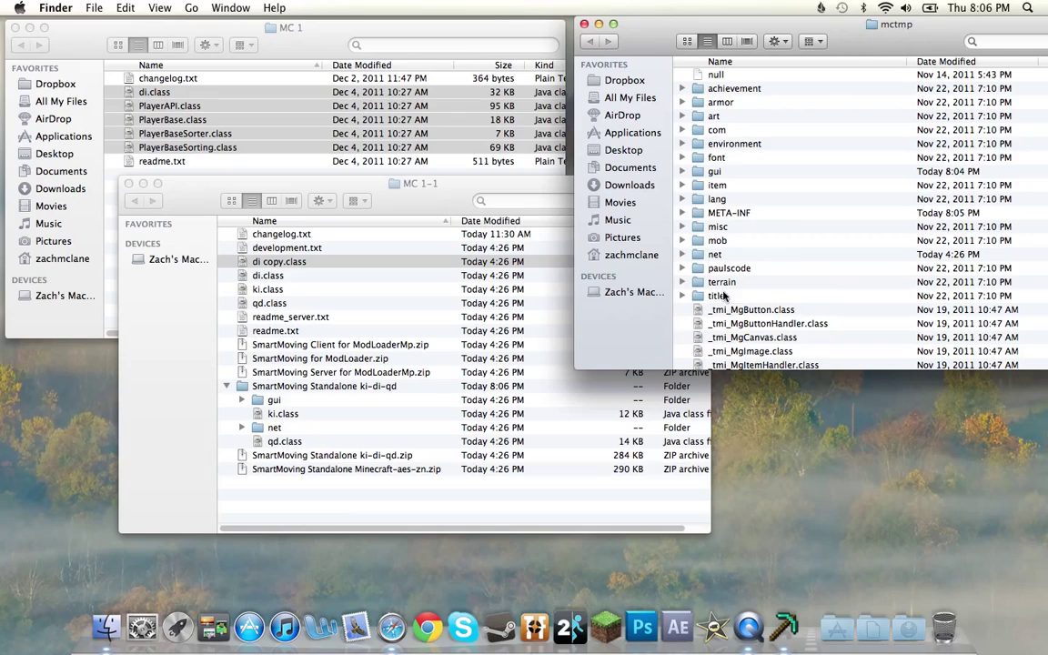
# Step: Place the MC 1-1 window over the MC 1 window, beside mctmp, and select the extracted SmartMoving folder's net folder
pyautogui.scroll(-3, 741, 357)
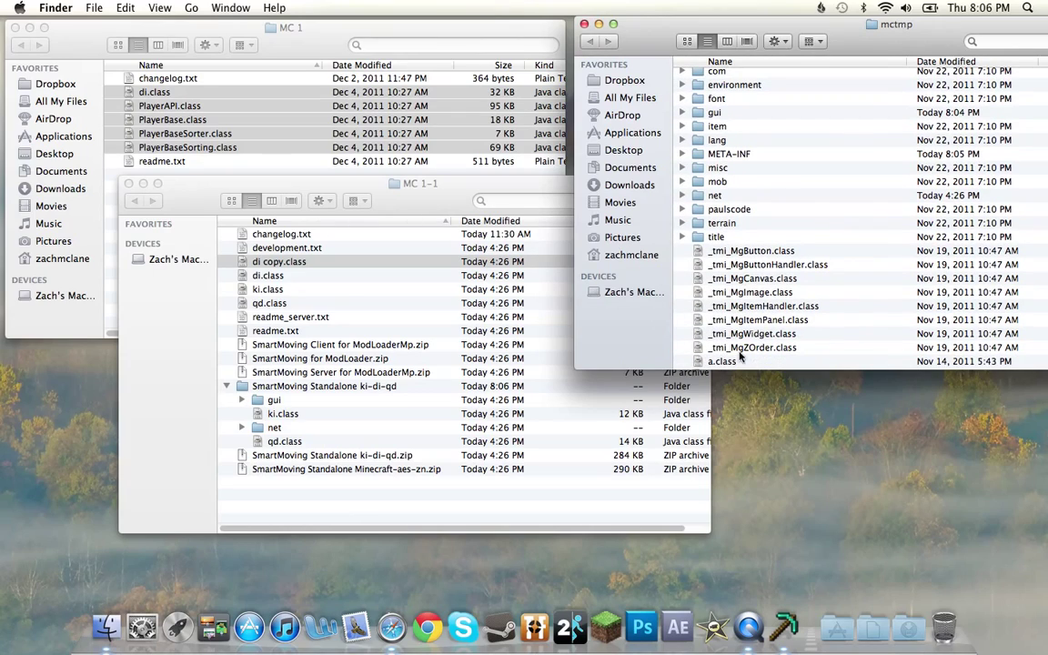
pyautogui.moveTo(367, 183); pyautogui.dragTo(254, 31)
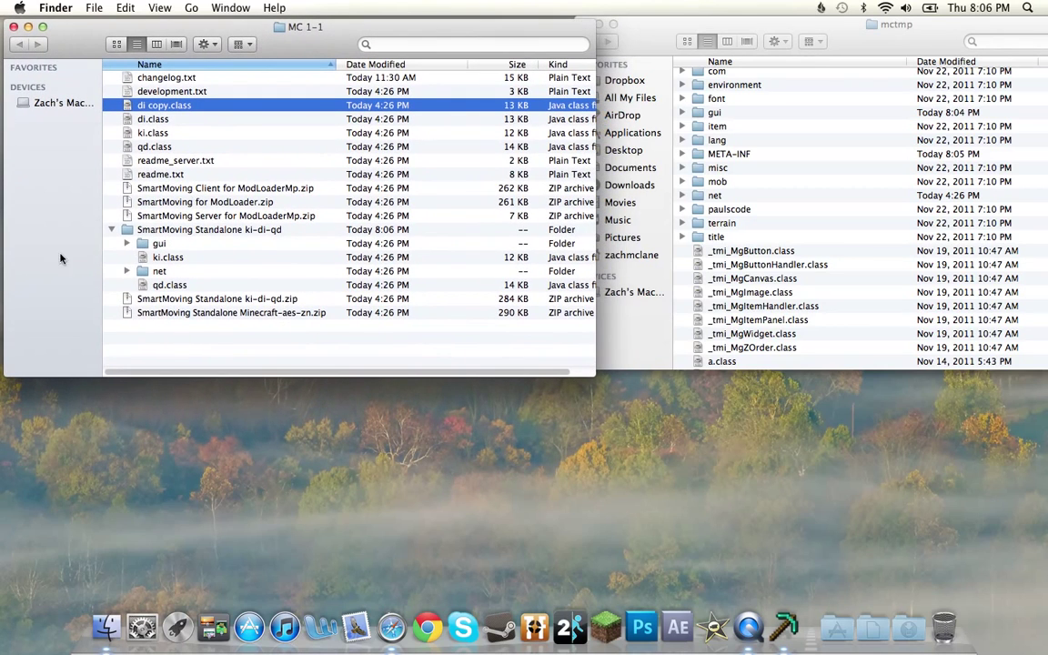
pyautogui.click(157, 245)
pyautogui.click(160, 272)
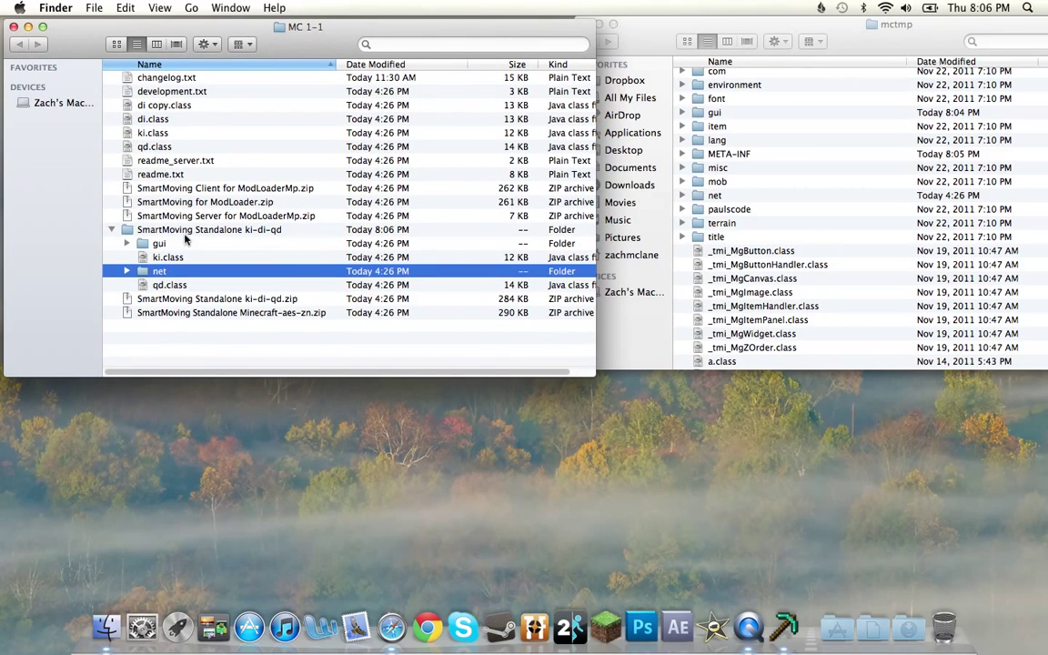
# Step: Expand the gui folder in both mctmp and the extracted SmartMoving Standalone ki-di-qd folder
pyautogui.scroll(3, 771, 211)
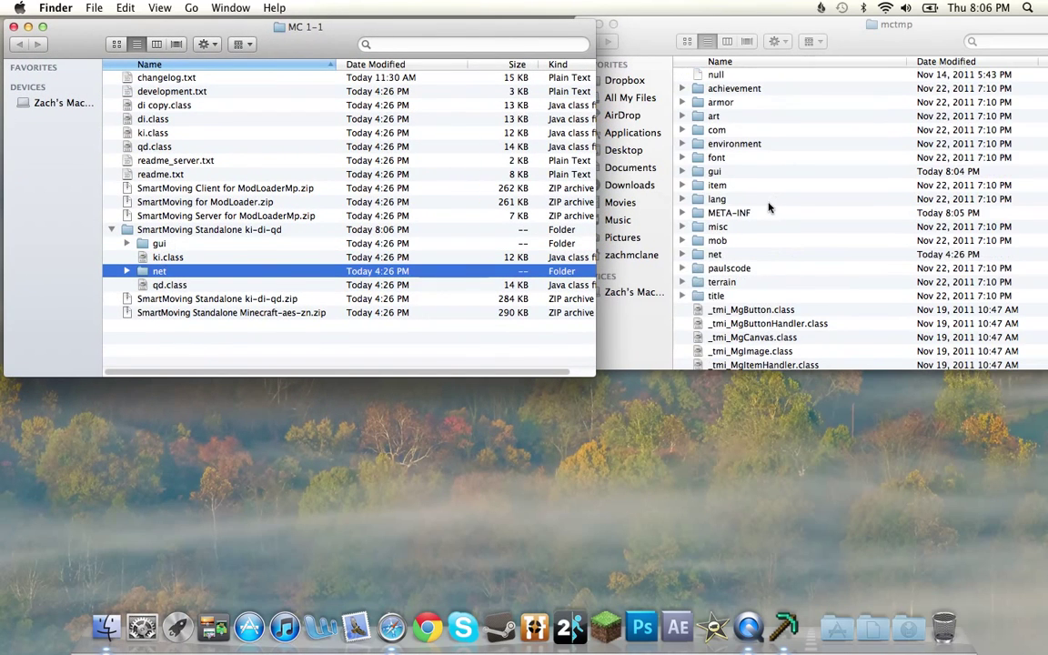
pyautogui.click(619, 159)
pyautogui.click(682, 171)
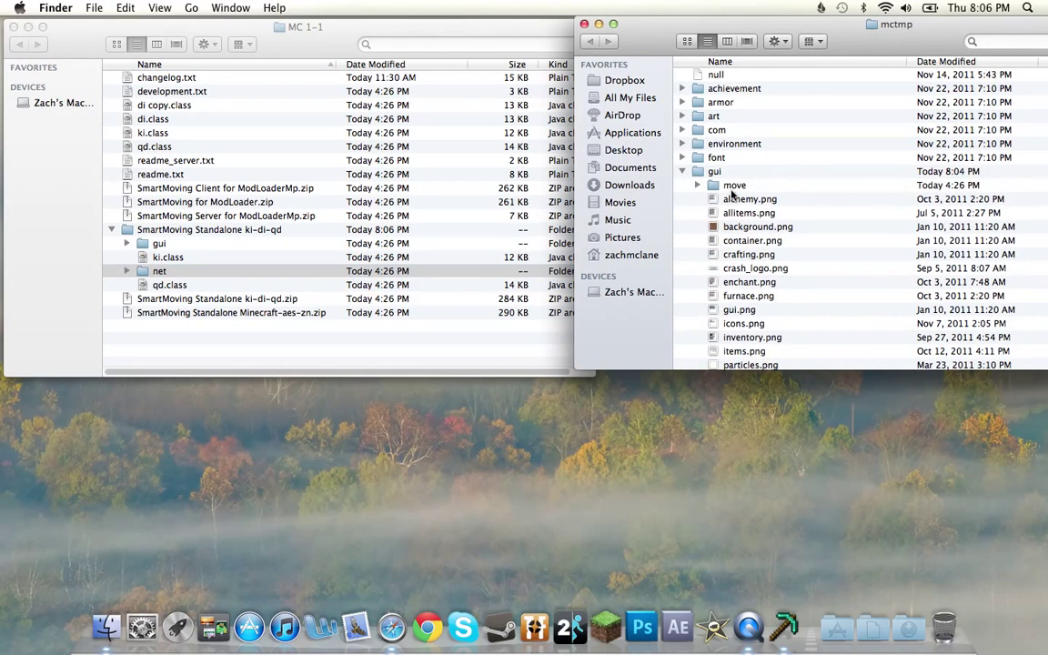
pyautogui.scroll(-1, 733, 192)
pyautogui.click(126, 242)
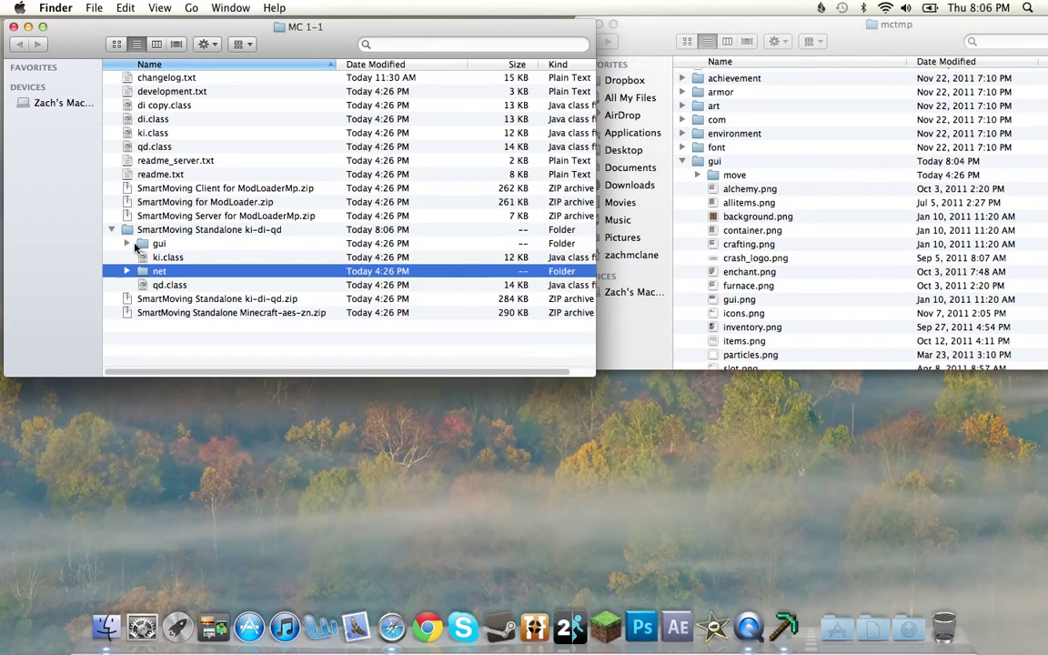
pyautogui.click(127, 243)
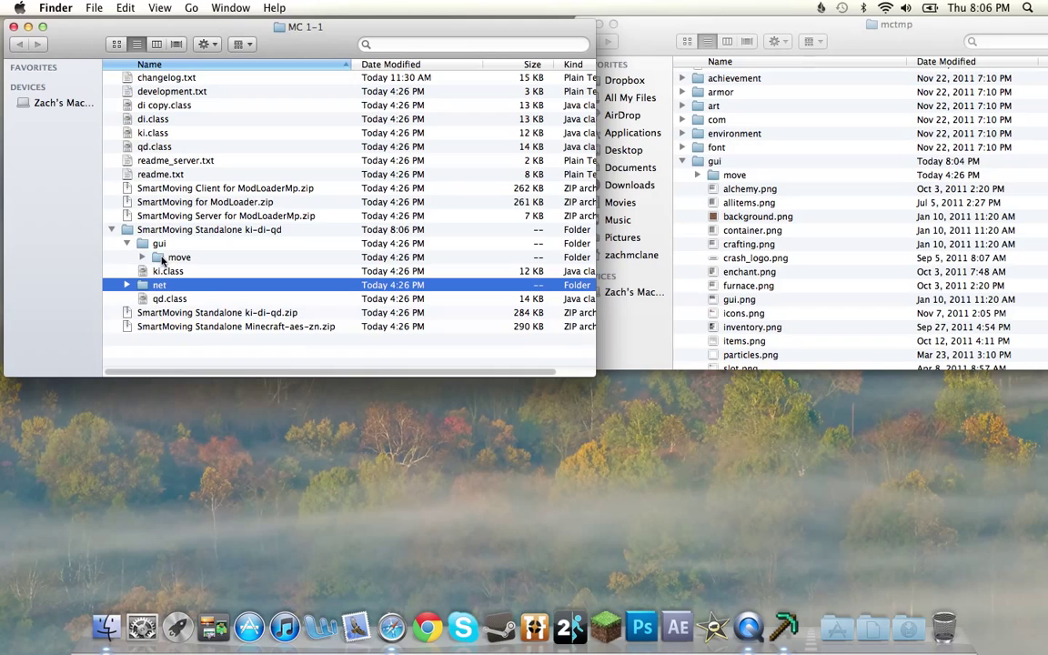
# Step: Move the extracted SmartMoving gui folder's move folder into mctmp's gui folder, replacing the existing copy, and collapse mctmp's gui folder
pyautogui.moveTo(162, 259); pyautogui.dragTo(715, 160)
pyautogui.click(934, 138)
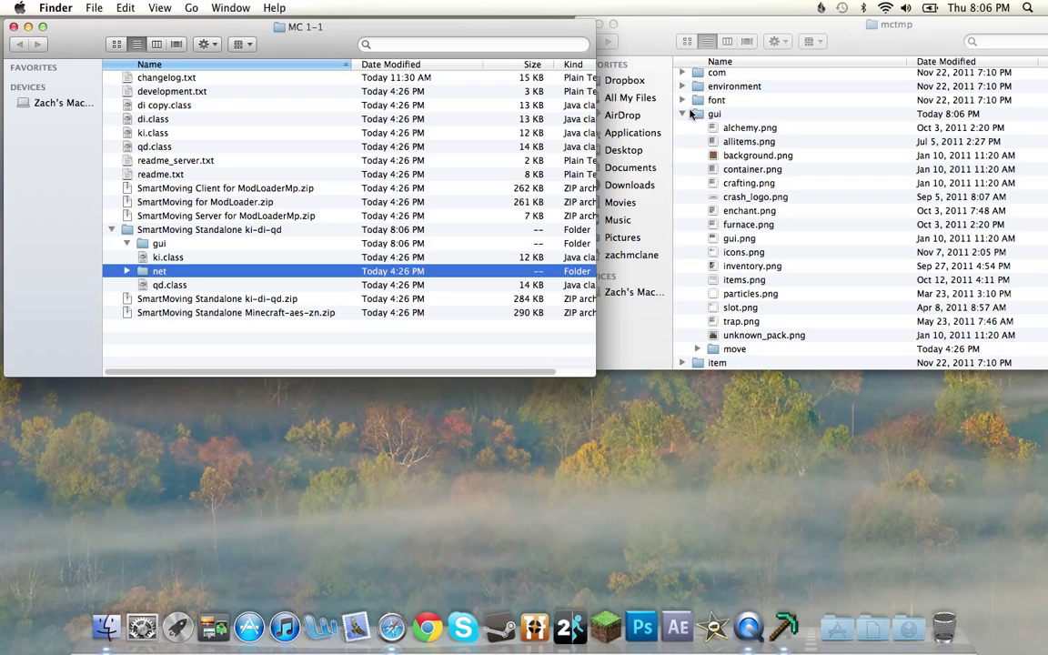
pyautogui.click(615, 102)
pyautogui.click(682, 113)
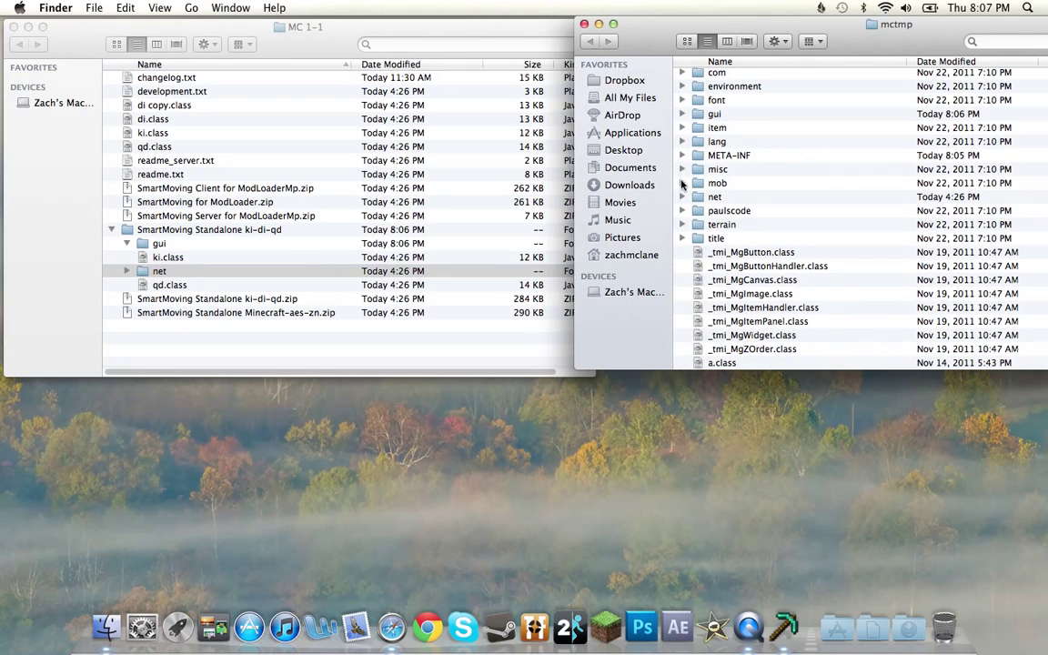
# Step: Move the move folder from the extracted net/minecraft folder into mctmp's net/minecraft folder, replacing the existing copy
pyautogui.click(683, 197)
pyautogui.scroll(4, 681, 199)
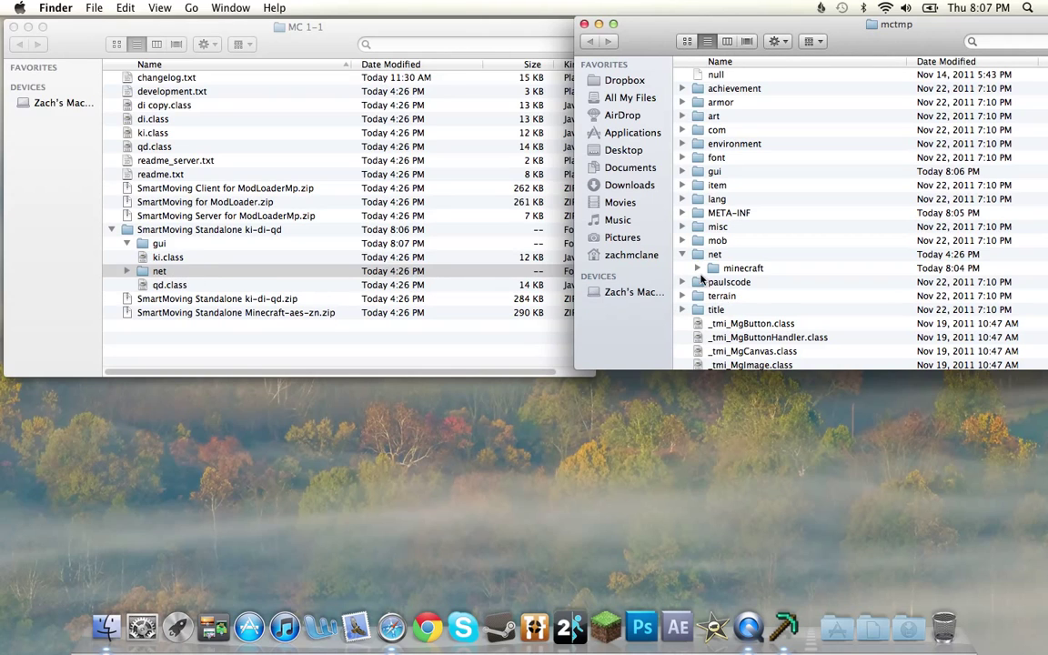
pyautogui.click(696, 268)
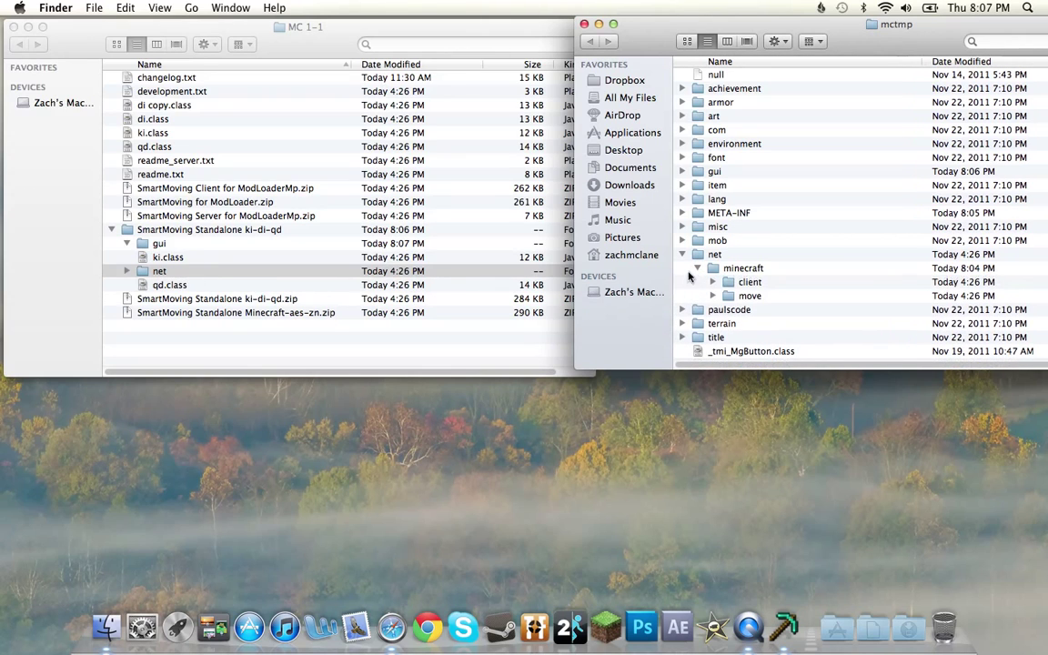
pyautogui.click(125, 271)
pyautogui.click(142, 285)
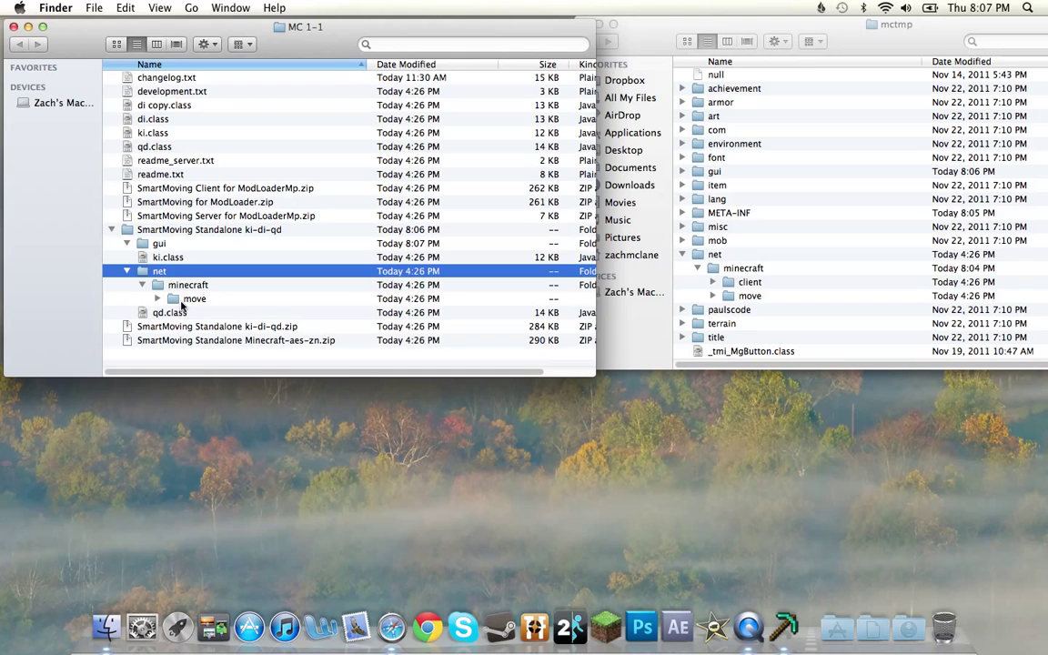
pyautogui.moveTo(182, 300); pyautogui.dragTo(748, 272)
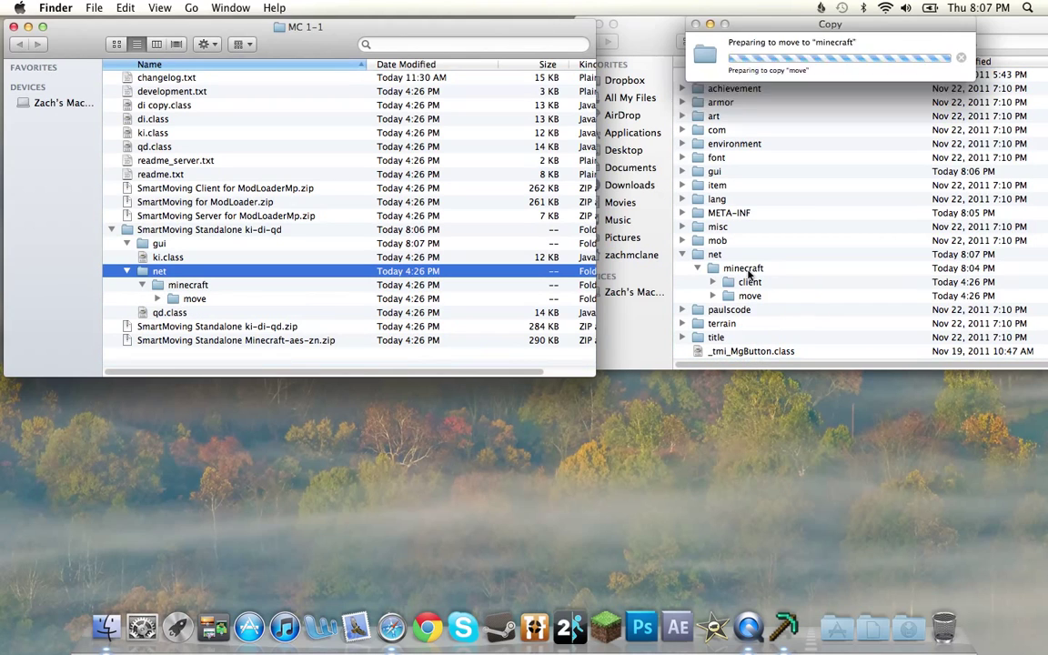
pyautogui.click(936, 74)
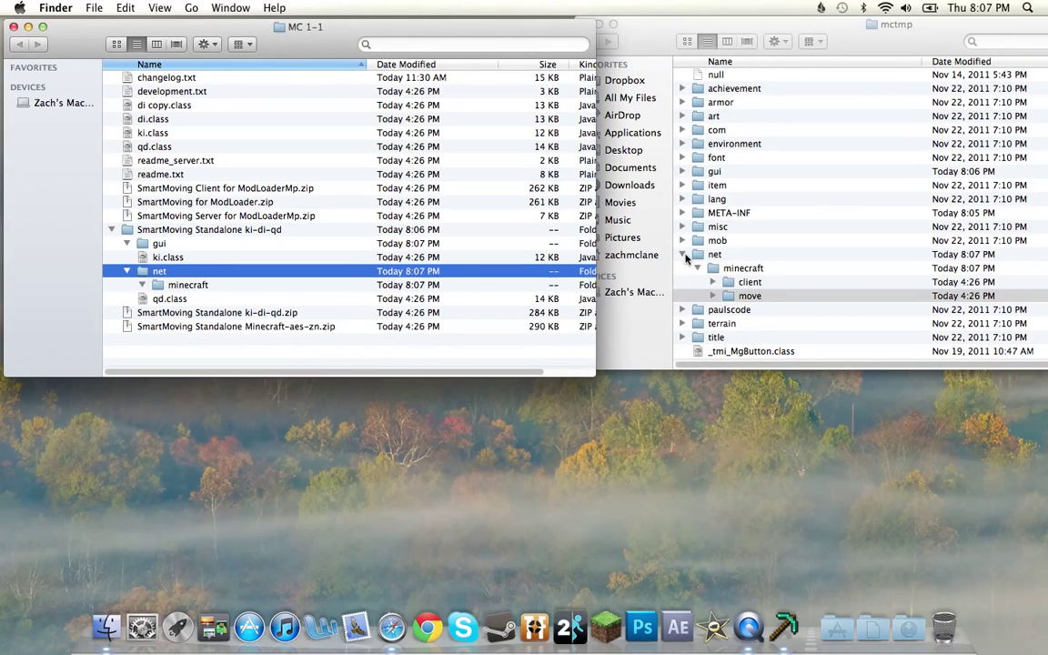
pyautogui.click(686, 259)
# Step: Close the mctmp and MC 1-1 windows, and recompile Minecraft.jar with the Minecraft Jar Tool
pyautogui.press('super+w')
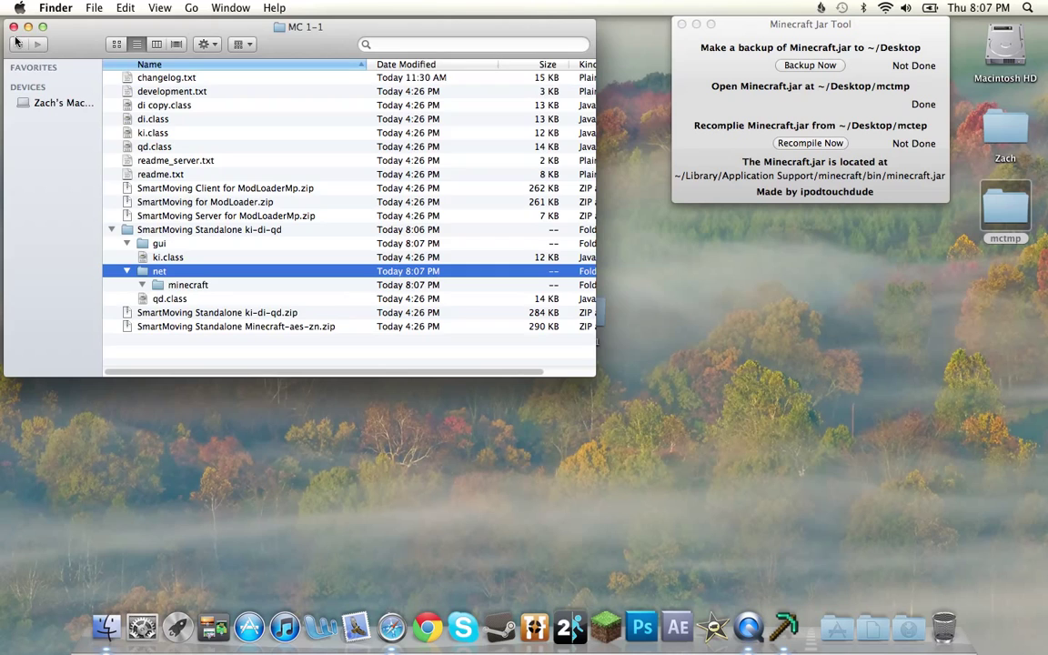
pyautogui.click(14, 27)
pyautogui.click(796, 152)
pyautogui.click(793, 147)
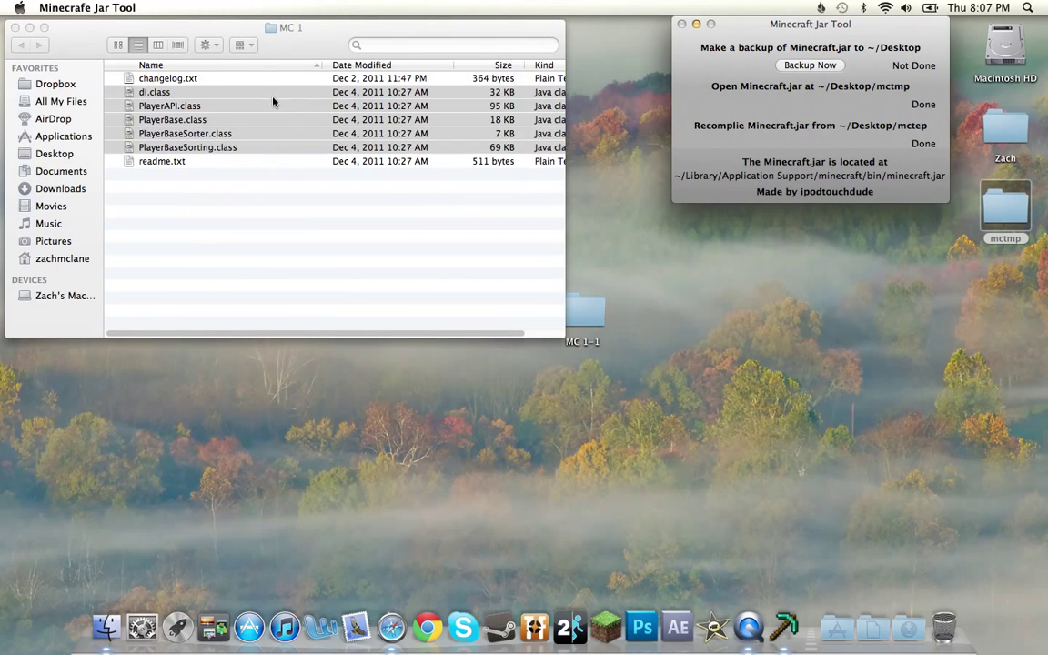
# Step: Close the MC 1 window, and tidy the desktop with the Jar Tool out of the way and MC 1 beside MC 1-1
pyautogui.click(91, 30)
pyautogui.click(13, 27)
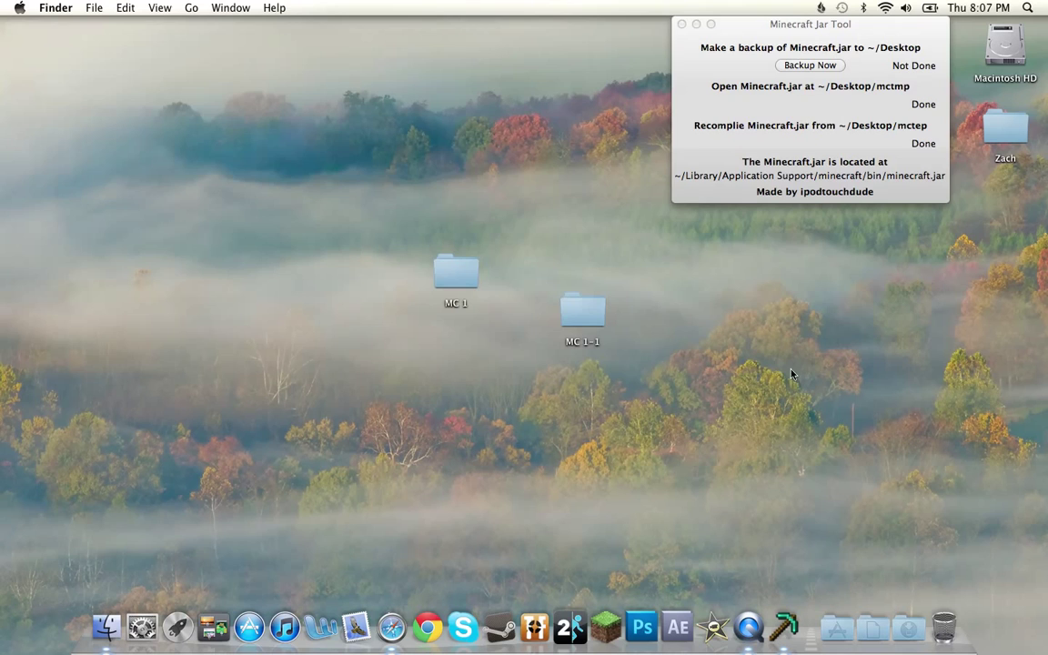
pyautogui.moveTo(808, 25); pyautogui.dragTo(646, 26)
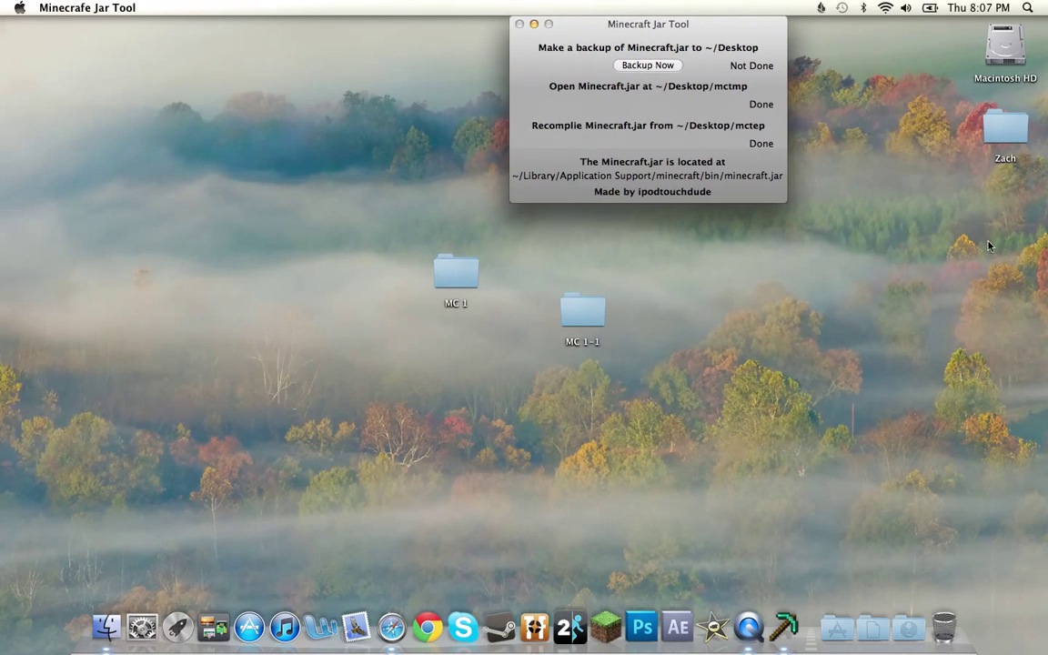
pyautogui.moveTo(981, 227)
pyautogui.mouseDown()
pyautogui.moveTo(877, 333)
pyautogui.moveTo(968, 231)
pyautogui.mouseUp()
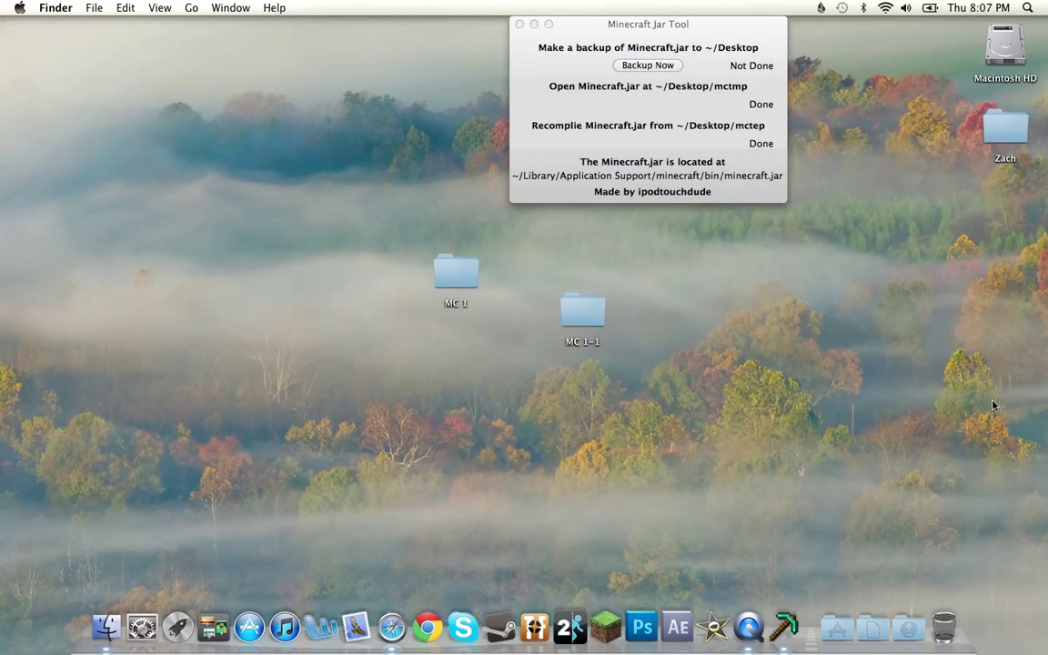
pyautogui.moveTo(677, 33); pyautogui.dragTo(193, 44)
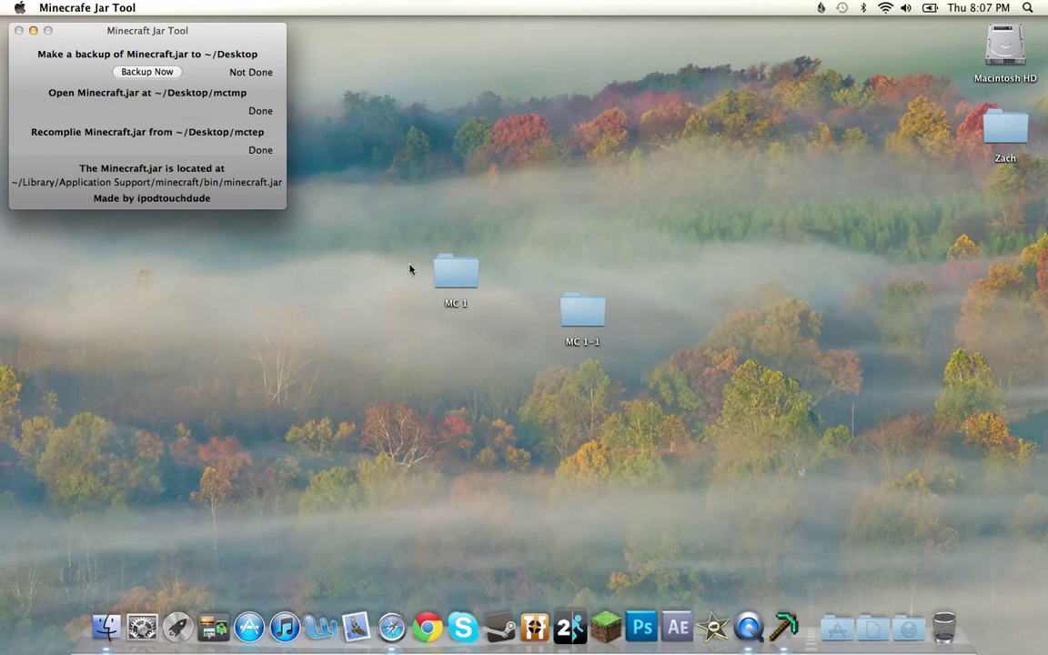
pyautogui.moveTo(445, 275); pyautogui.dragTo(501, 314)
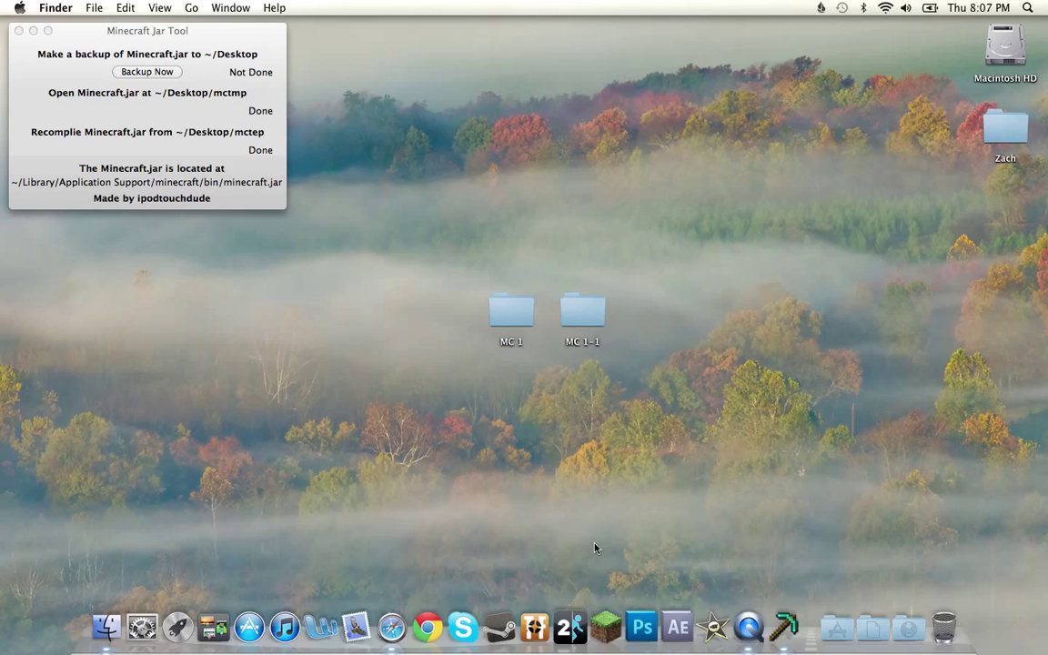
# Step: Launch Minecraft, and view the force-update setting in the launcher options without applying it
pyautogui.click(605, 624)
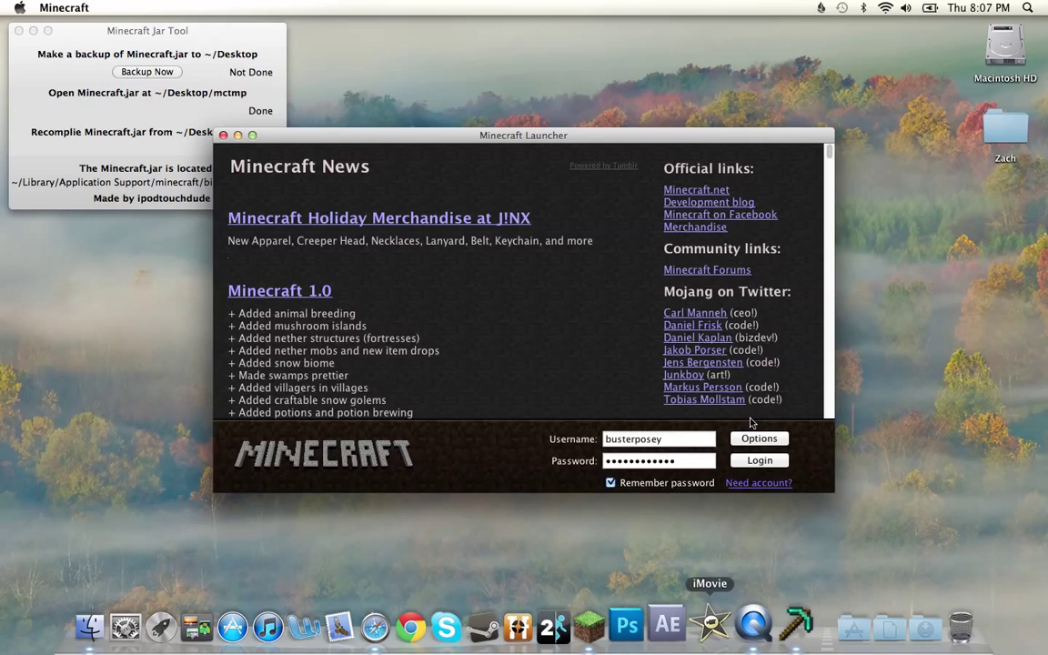
pyautogui.click(757, 441)
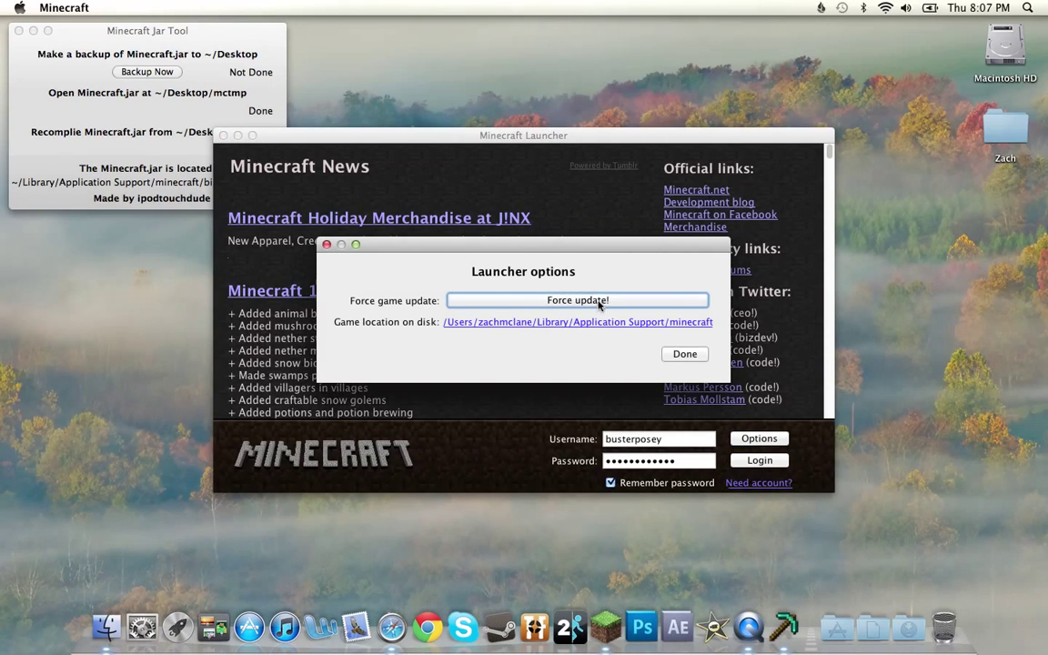
pyautogui.click(705, 358)
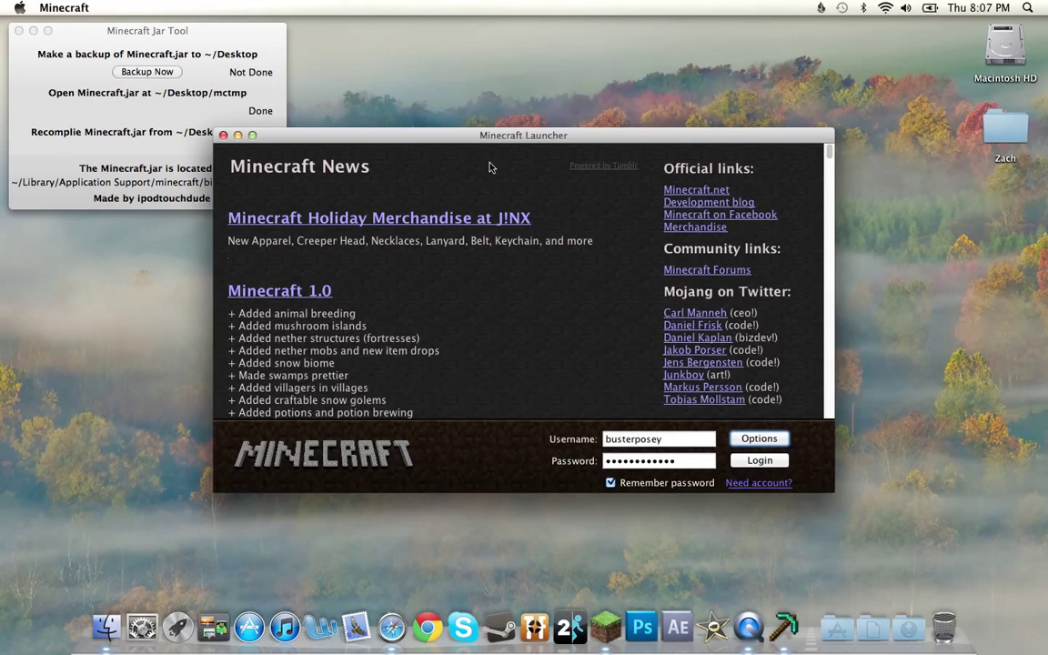
# Step: Place the Minecraft Launcher beside the Jar Tool window, and log in with the remembered account
pyautogui.moveTo(488, 139); pyautogui.dragTo(571, 32)
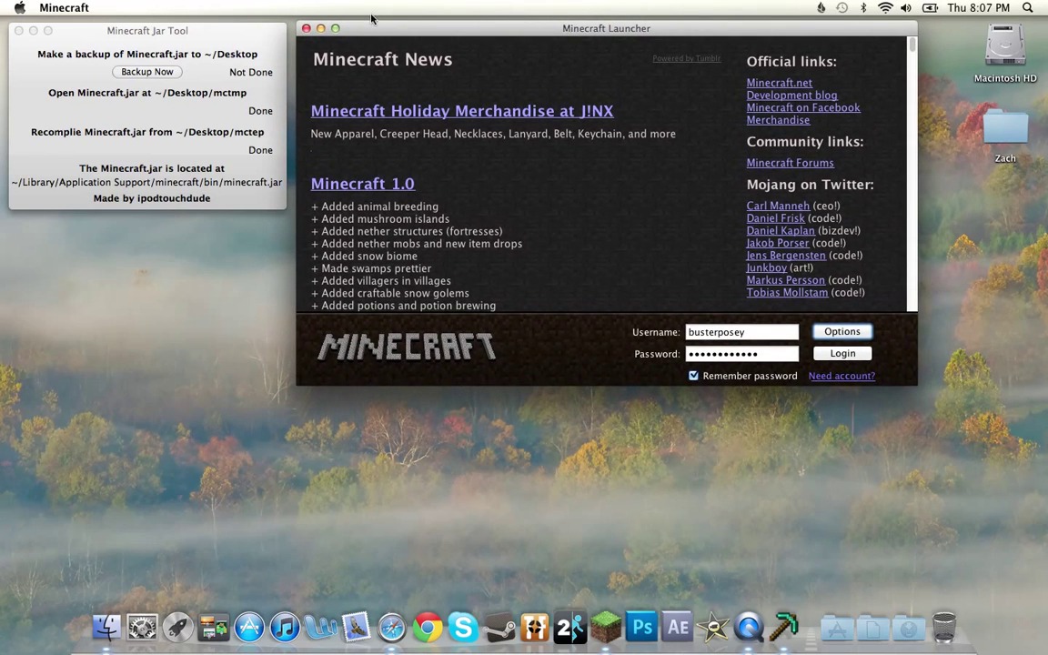
pyautogui.moveTo(358, 25); pyautogui.dragTo(378, 29)
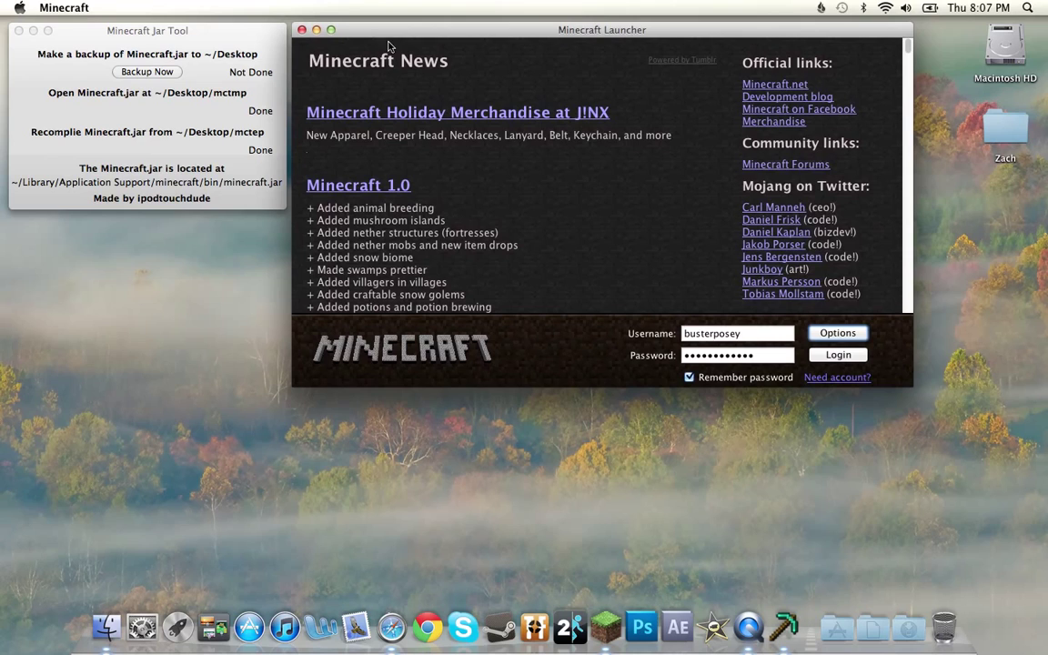
pyautogui.click(840, 355)
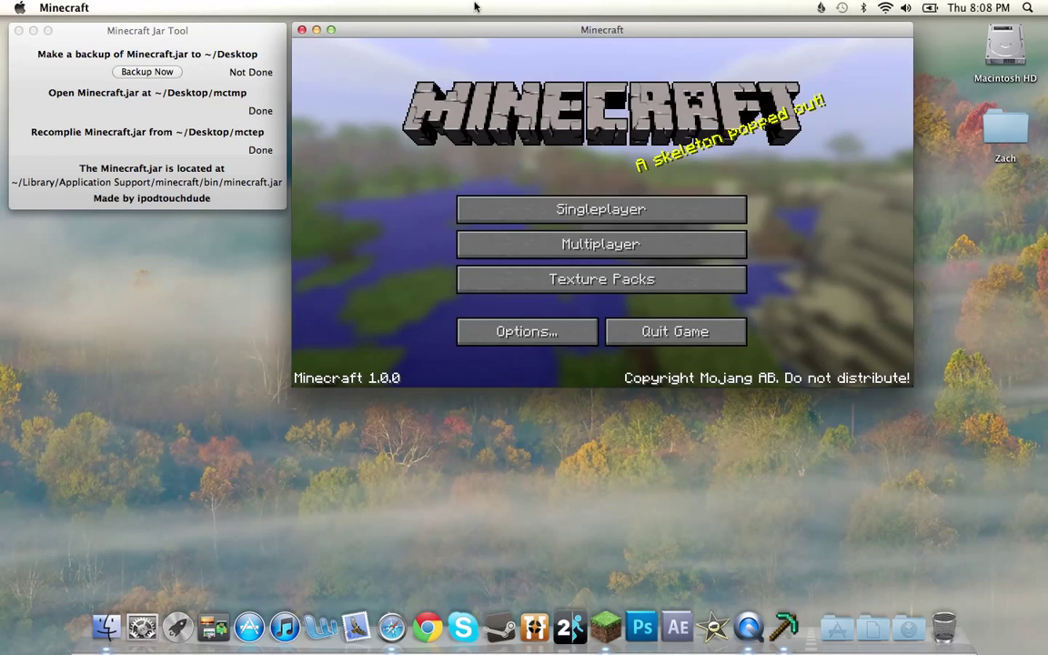
# Step: Open the singleplayer world, enlarge the game window to fill the screen, and resume the game
pyautogui.click(505, 208)
pyautogui.doubleClick(499, 164)
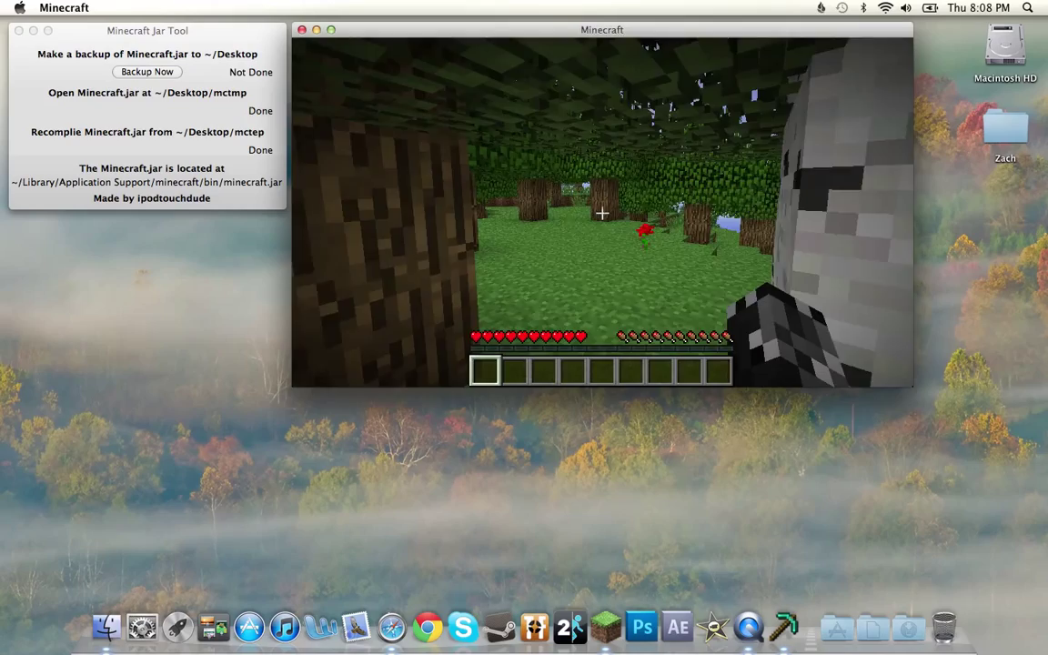
pyautogui.press('Escape')
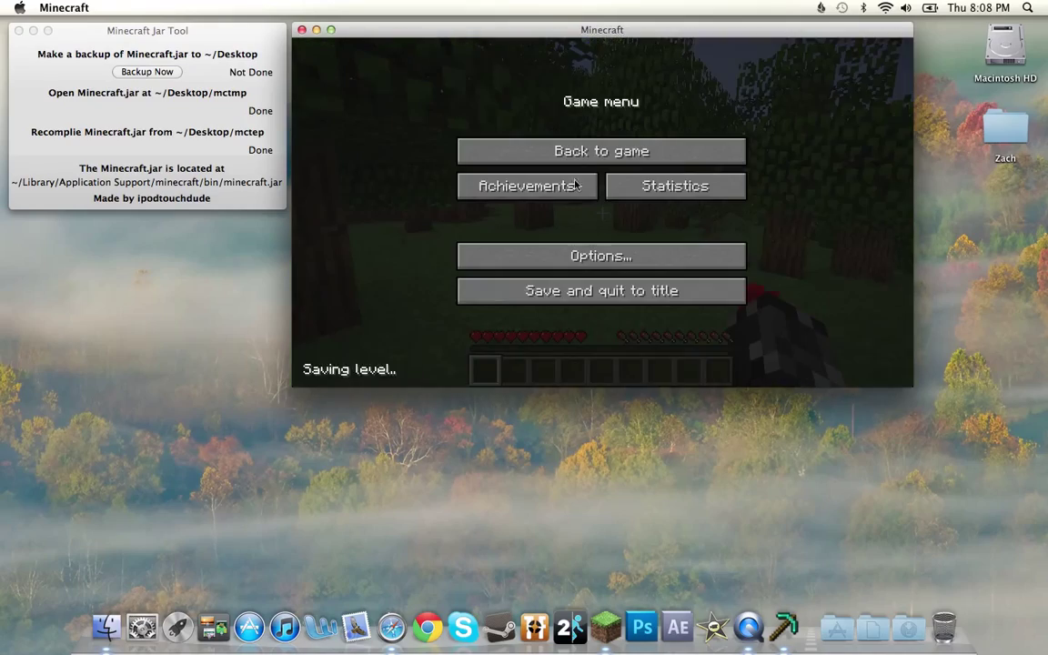
pyautogui.click(331, 30)
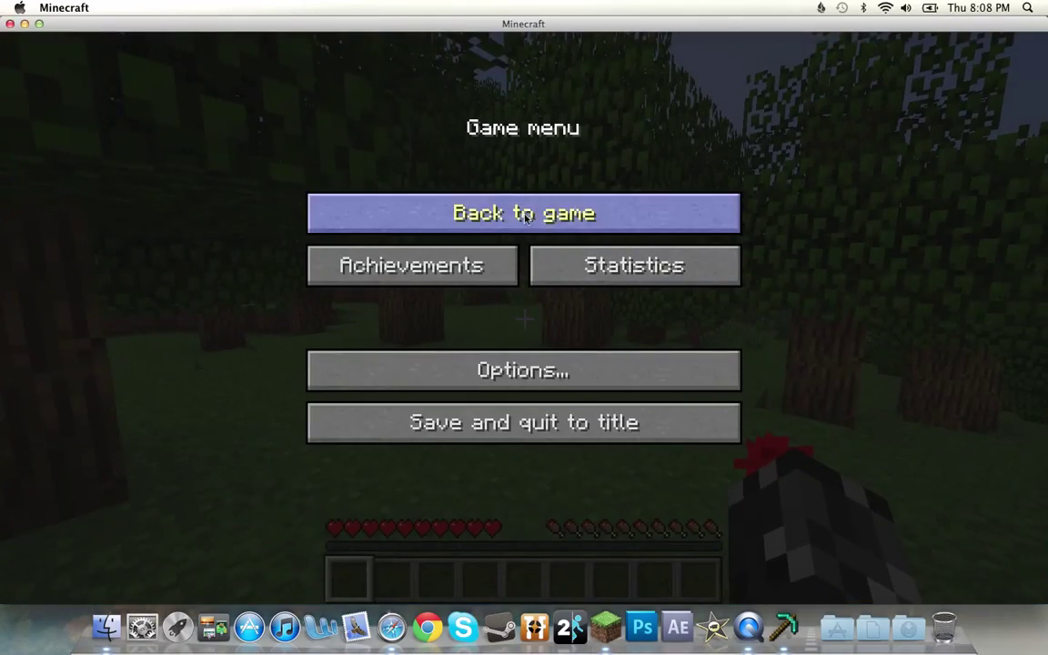
pyautogui.click(471, 196)
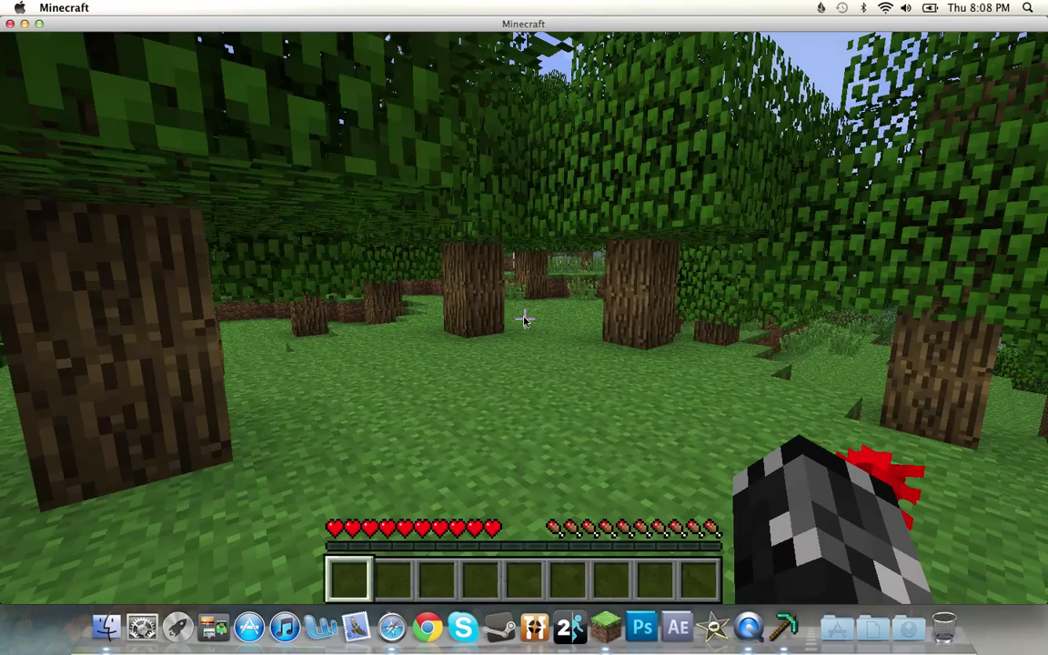
# Step: Pause the game and examine the key bindings in the Controls options, including those for Grab and Sprint
pyautogui.press('e')
pyautogui.press('e')
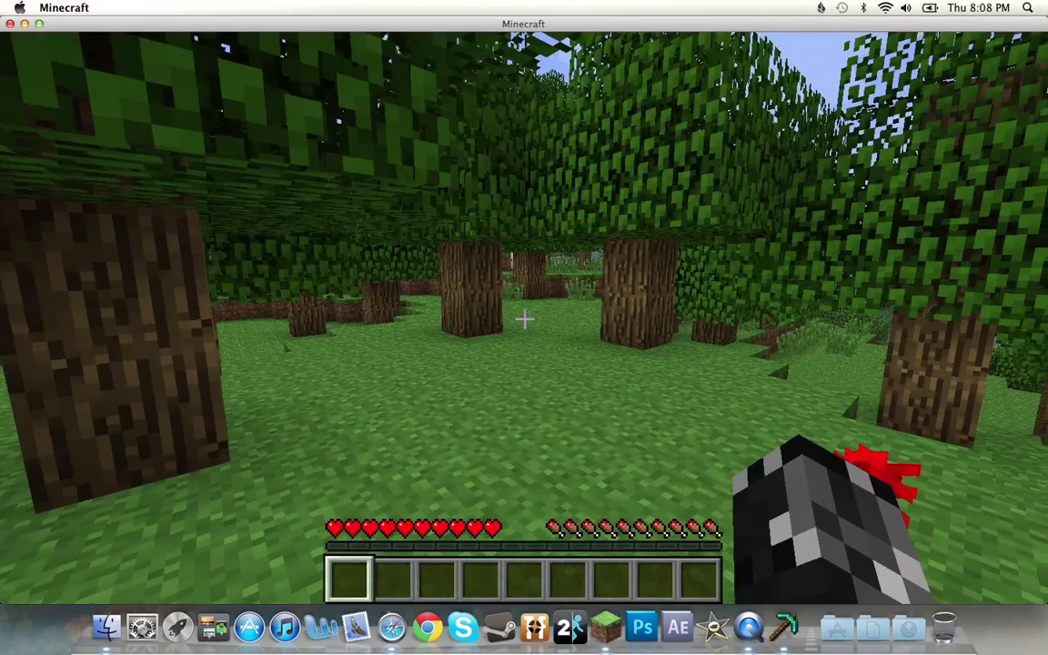
pyautogui.press('Escape')
pyautogui.click(532, 385)
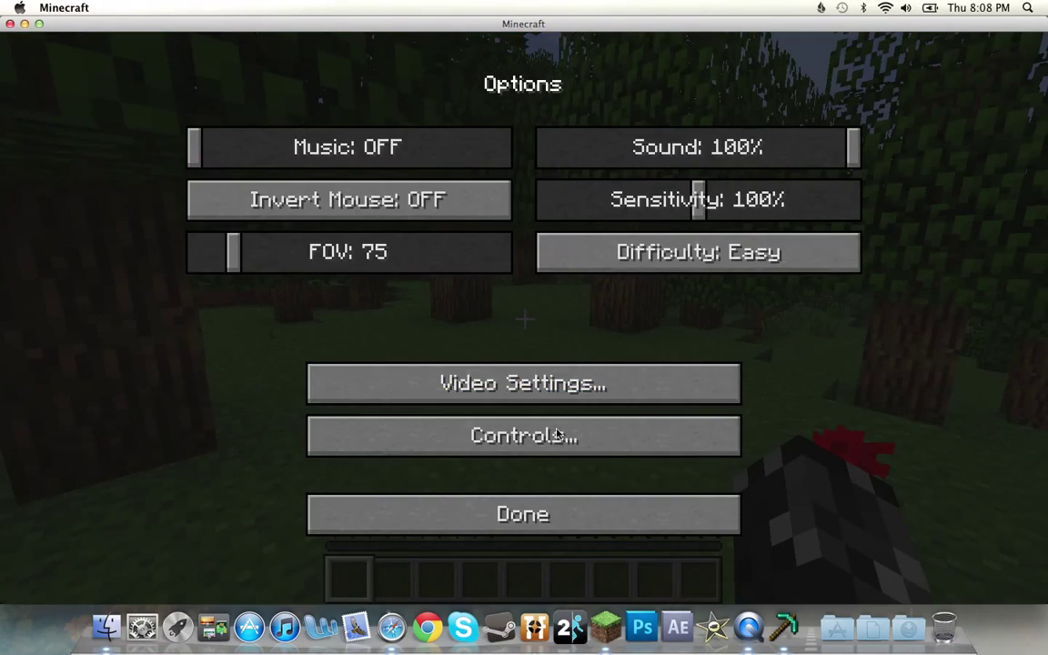
pyautogui.click(550, 437)
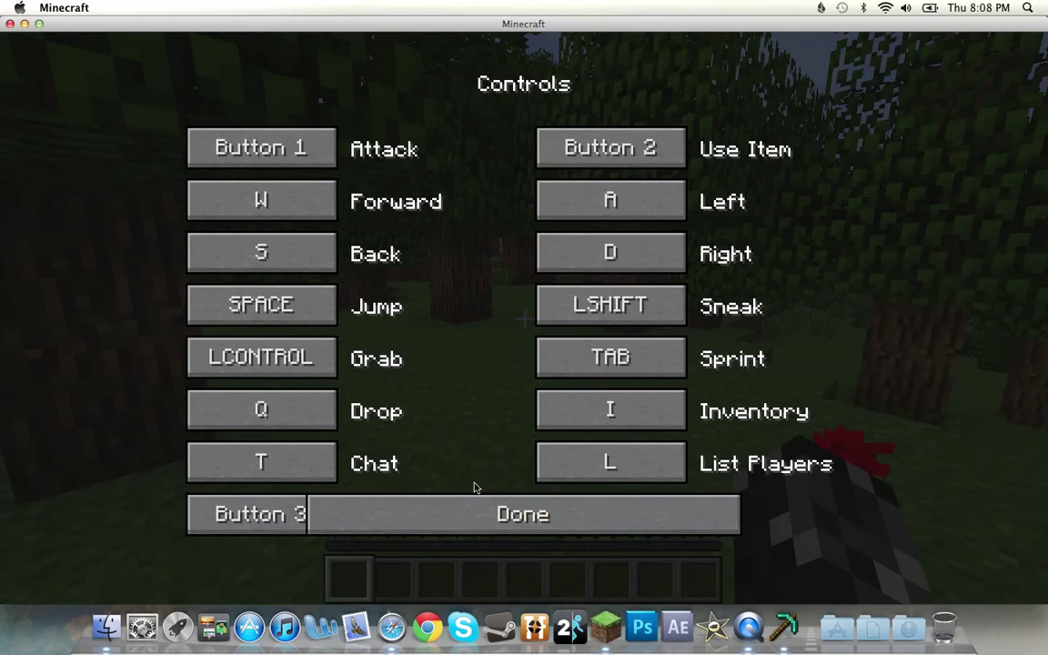
pyautogui.click(475, 509)
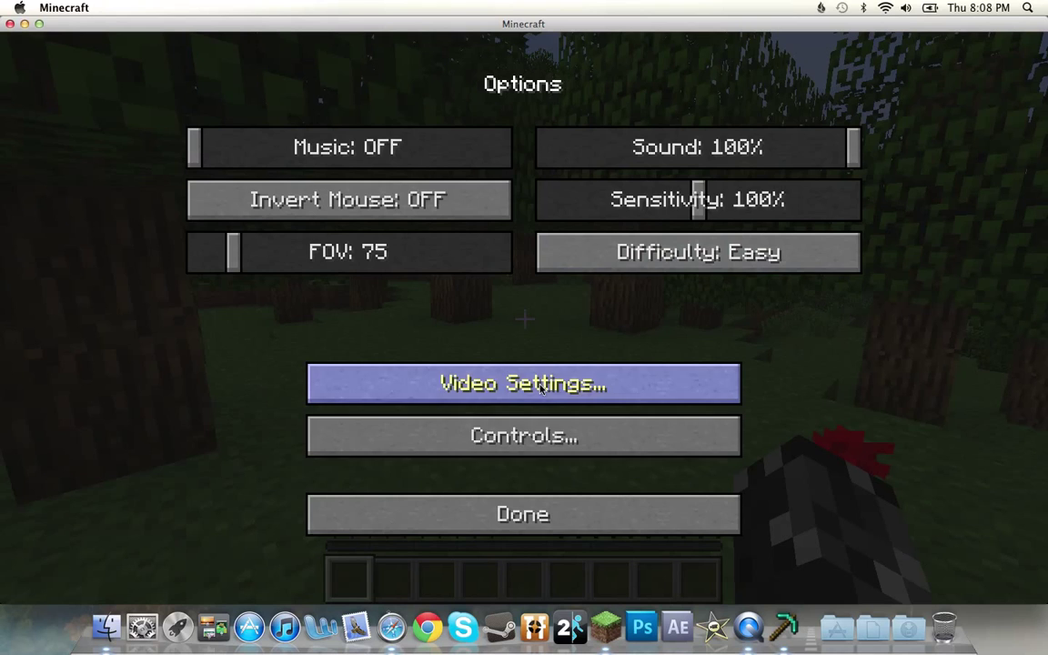
# Step: Set the GUI Scale to Normal in the video settings
pyautogui.click(487, 384)
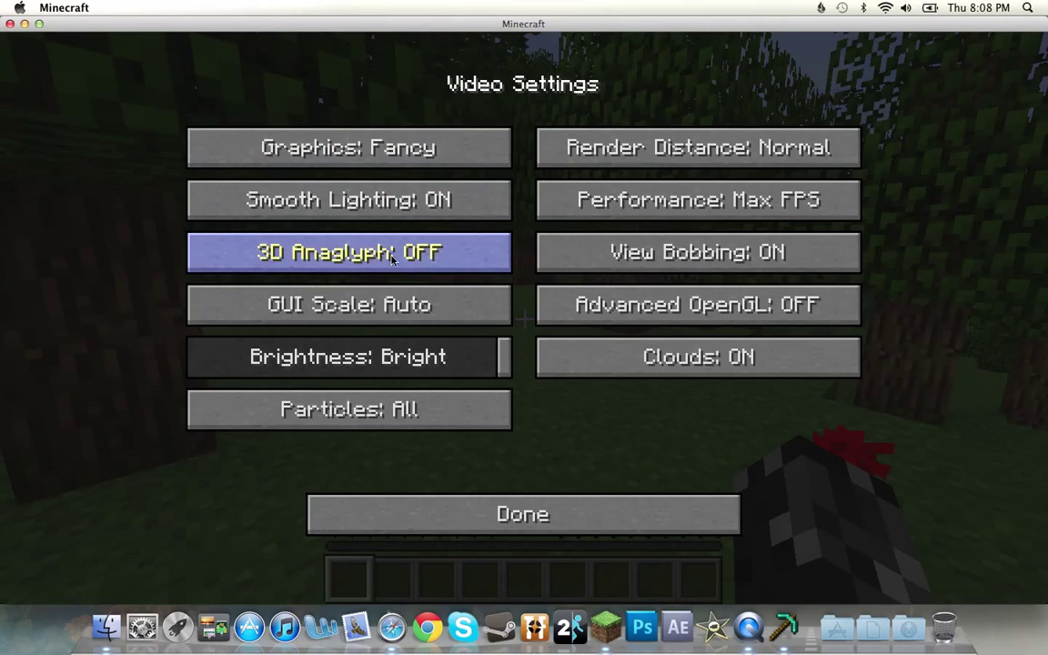
pyautogui.click(373, 305)
pyautogui.click(466, 187)
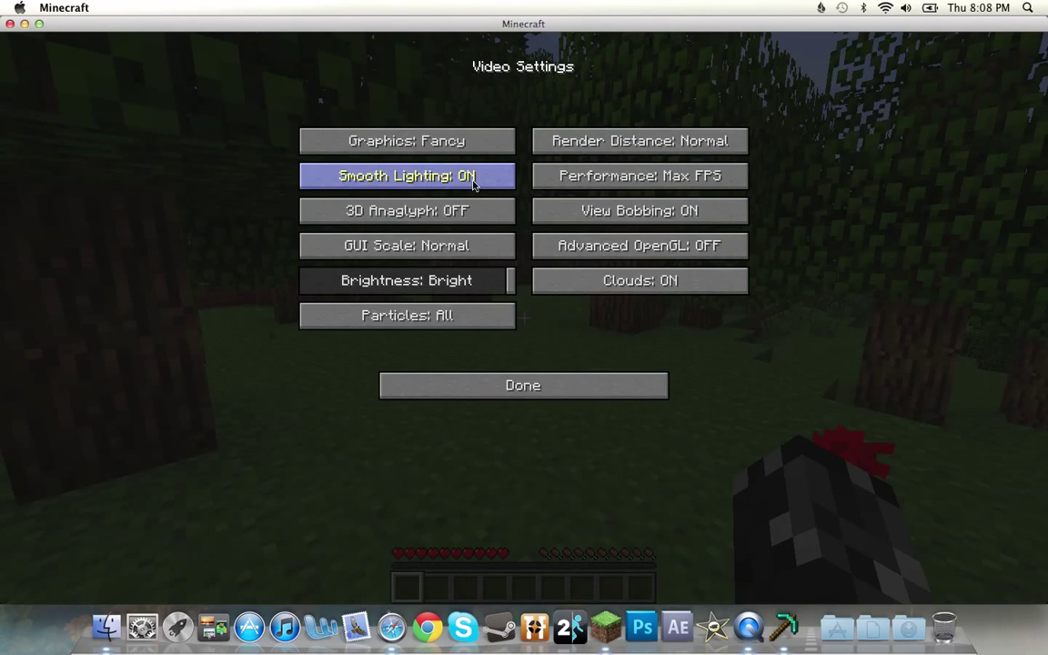
pyautogui.click(516, 387)
# Step: Review the Controls options again at the smaller GUI scale, and return to the game
pyautogui.click(524, 338)
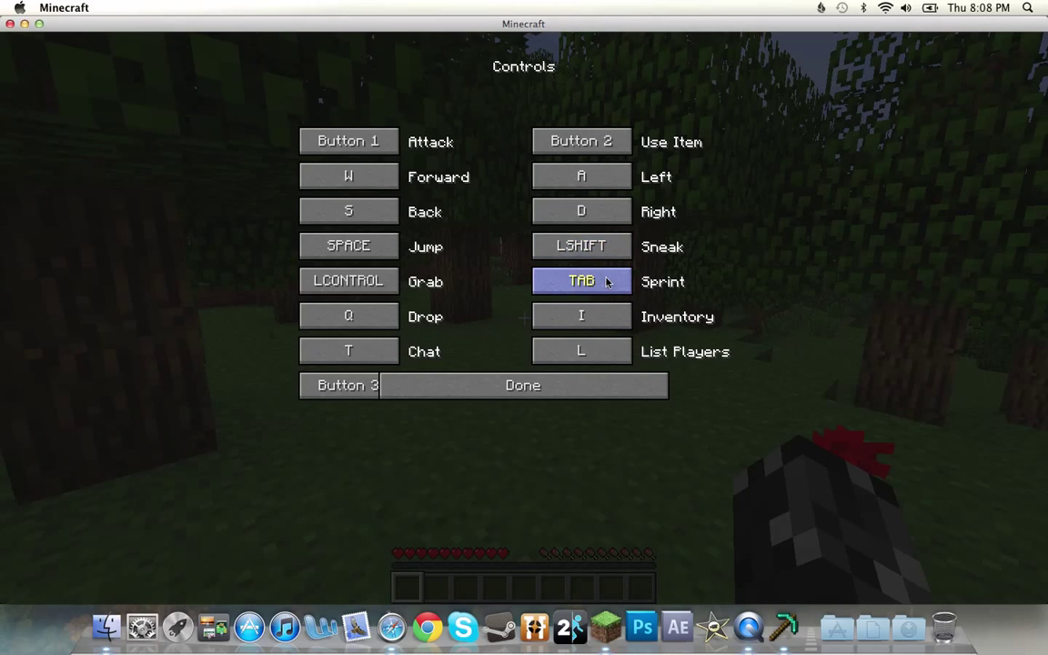
pyautogui.click(607, 384)
pyautogui.click(564, 386)
pyautogui.click(473, 200)
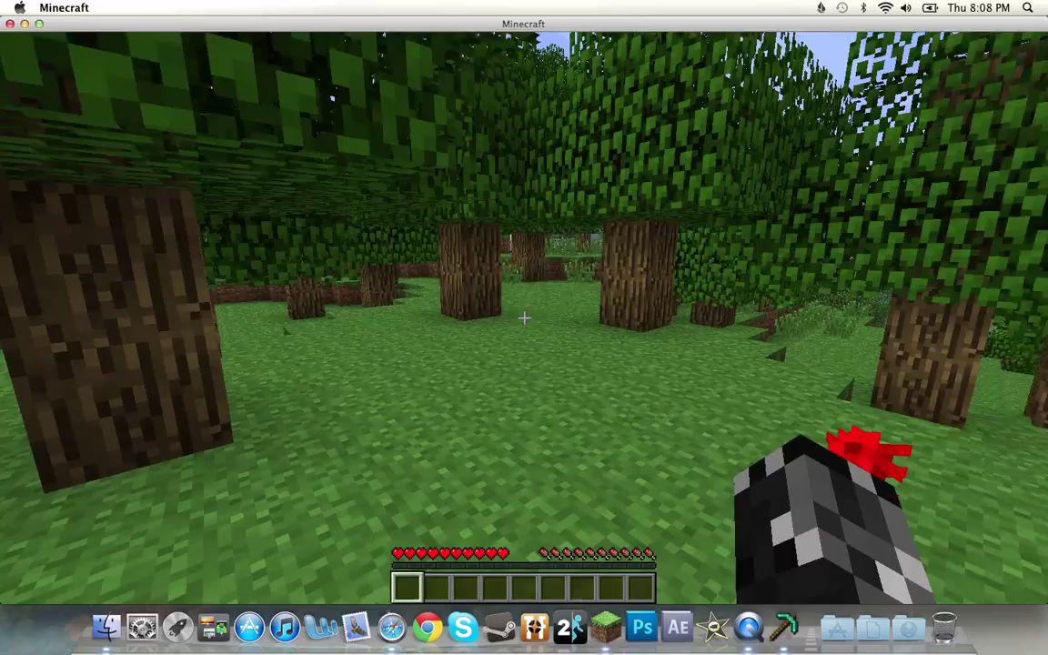
# Step: Walk forward through the forest and across the open grass to try out the modded game
pyautogui.press('w')
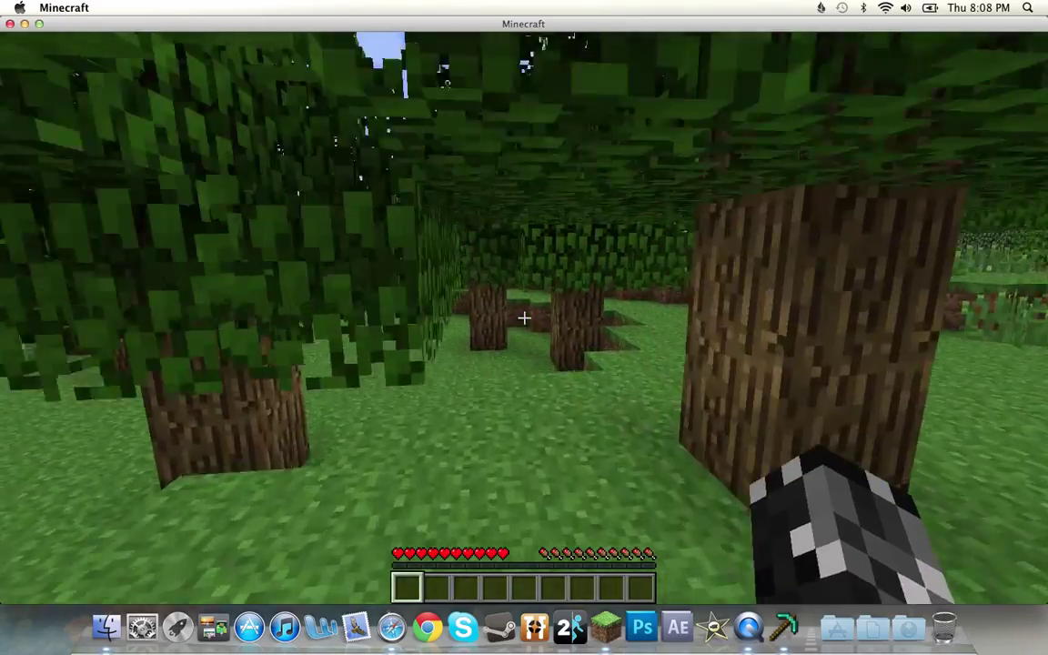
pyautogui.press('w')
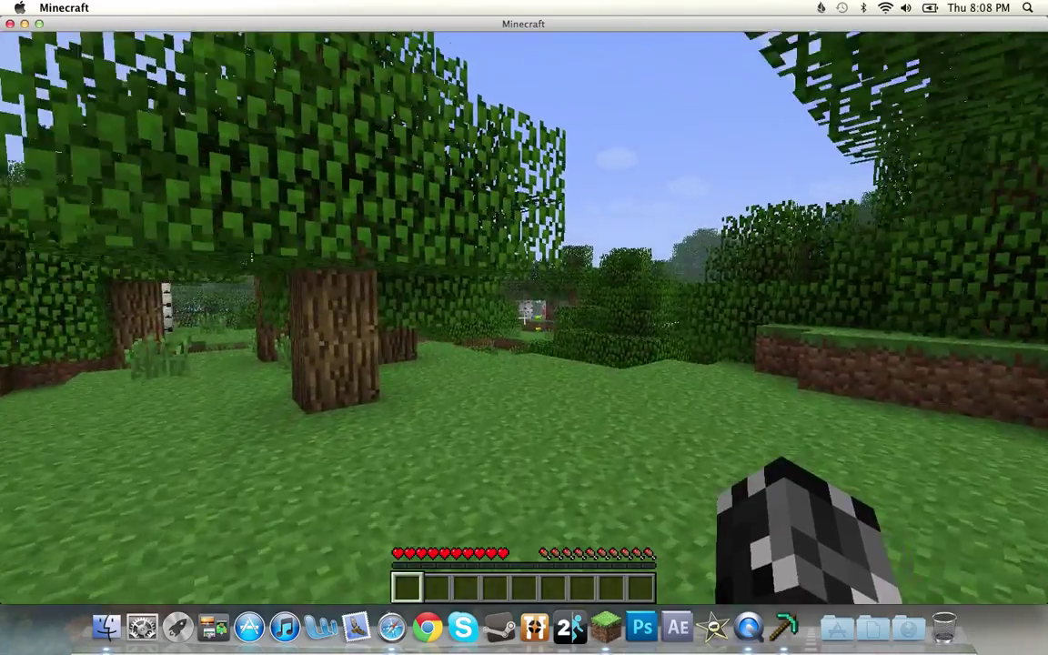
pyautogui.press('w')
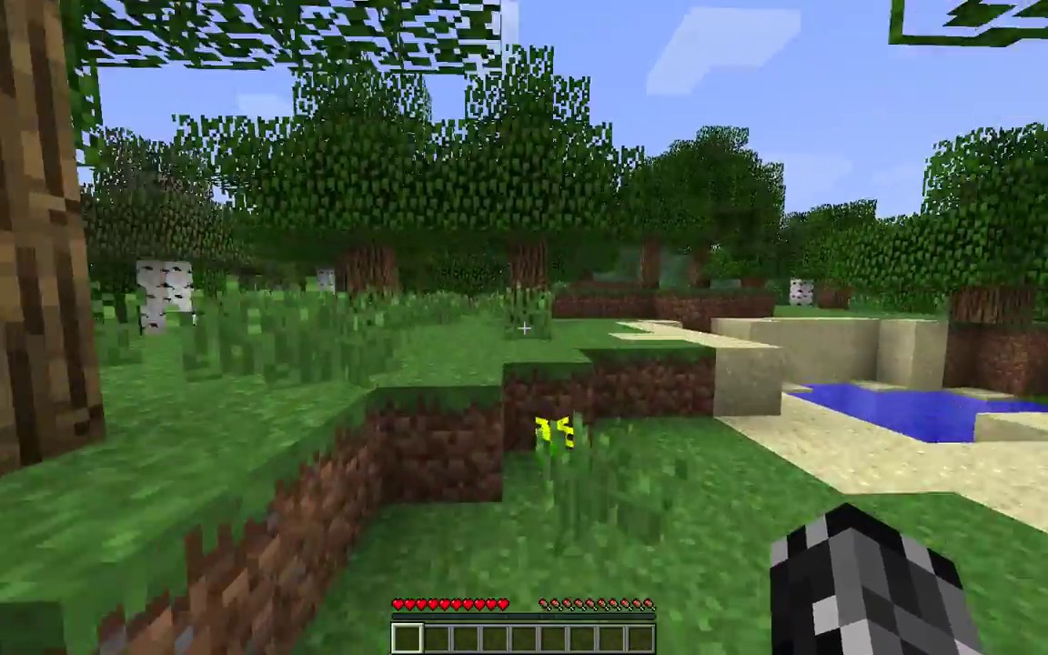
# Step: Run through the forest clearing, strike at the pig on the way, and continue to the birch beside the dirt ledges
pyautogui.press('w')
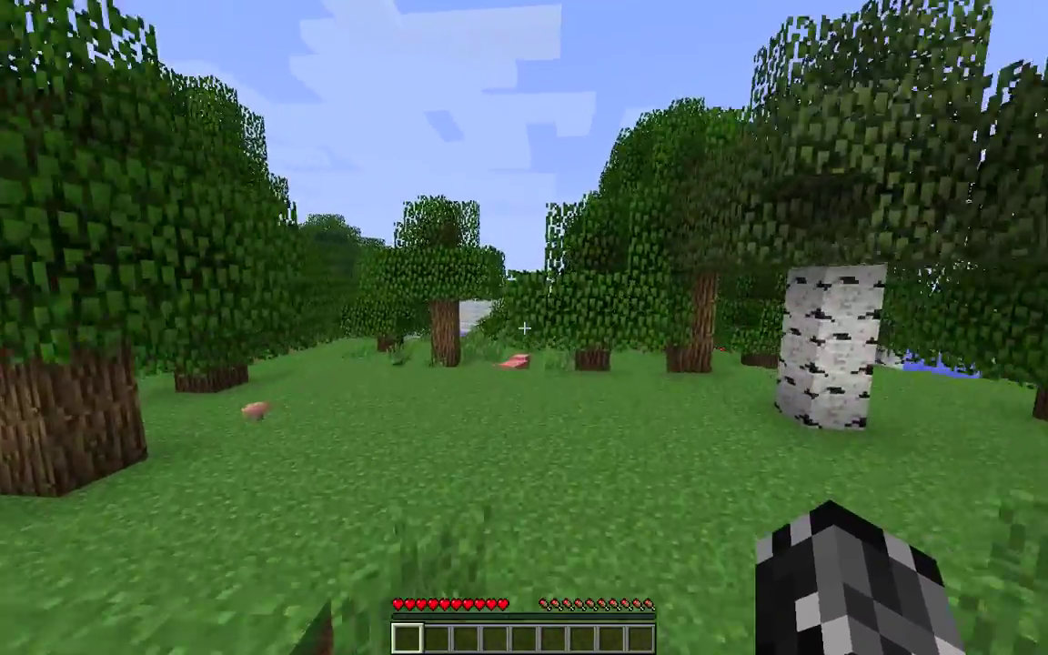
pyautogui.press('w')
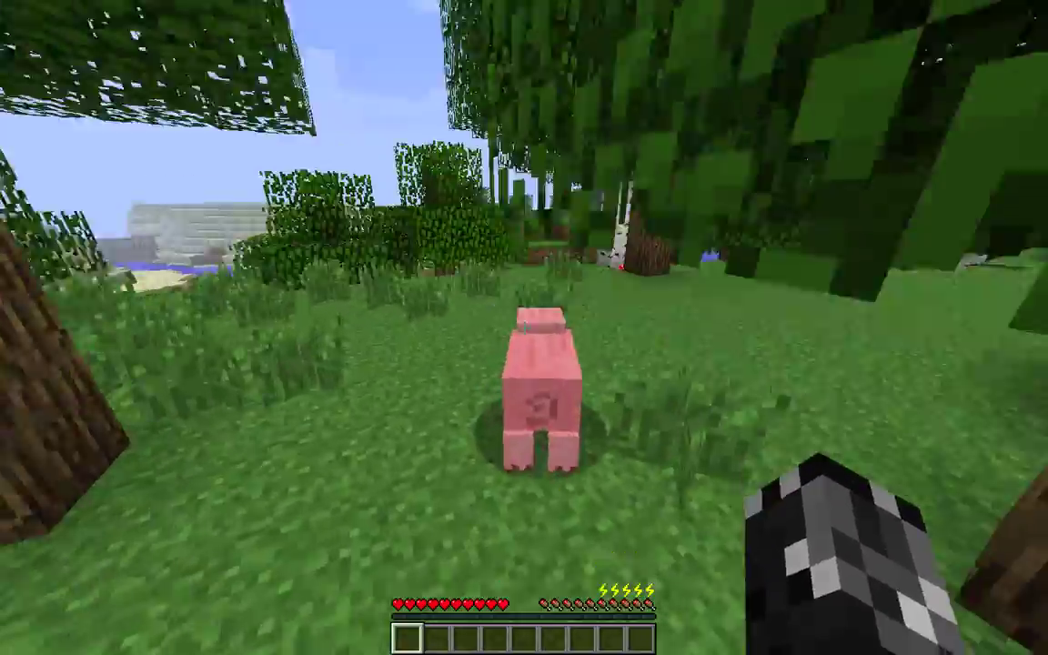
pyautogui.press('w')
pyautogui.click(524, 329)
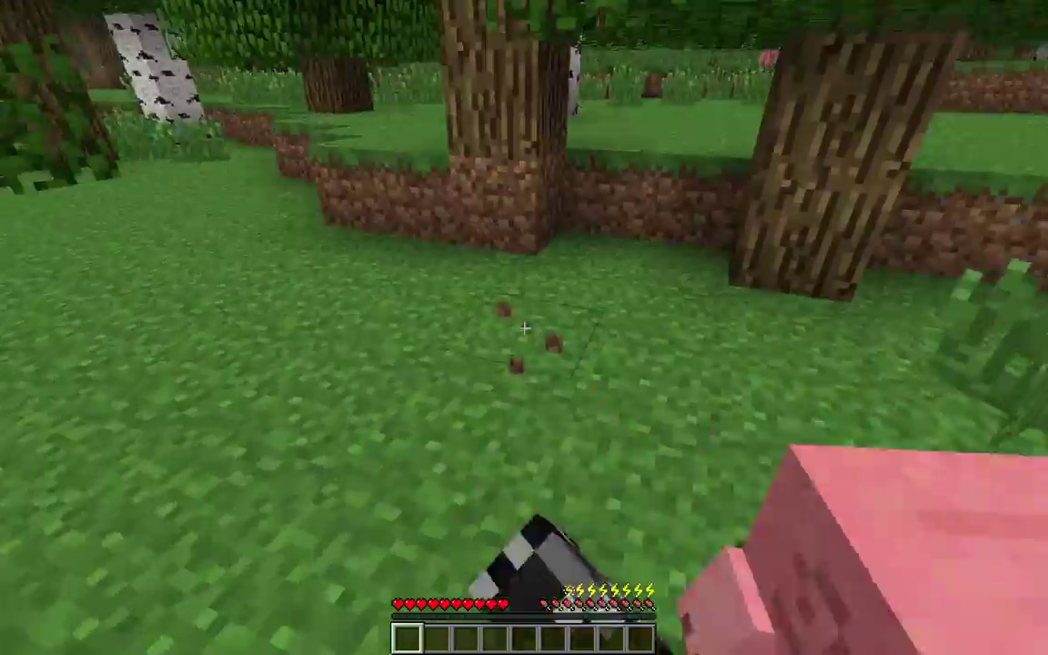
pyautogui.press('w')
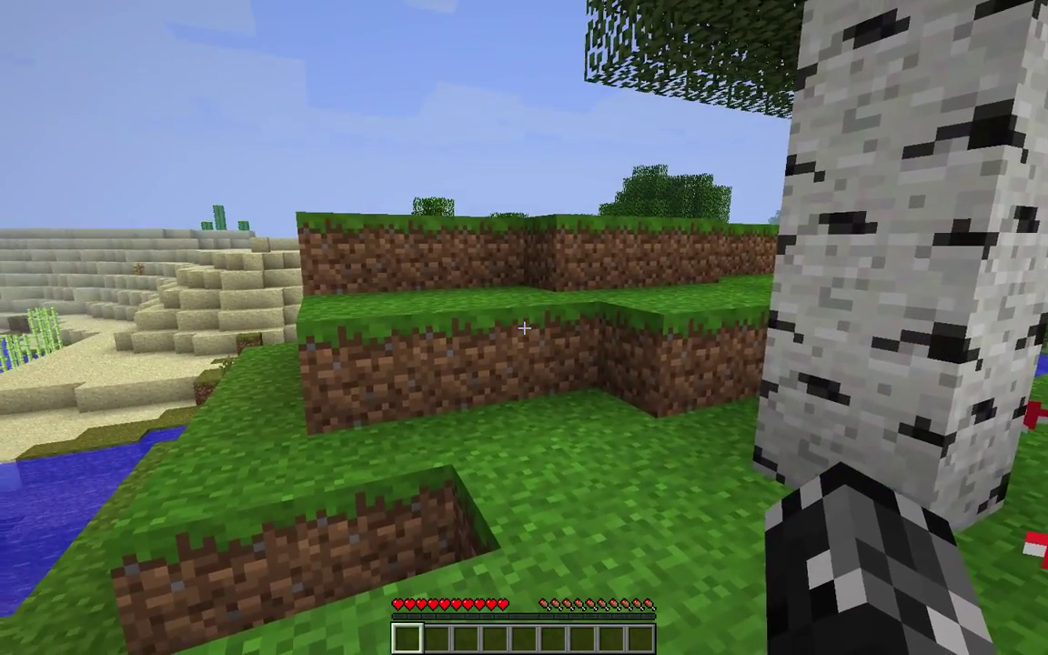
# Step: Open the Controls options, select the Grab key binding for reassignment, and return to the game
pyautogui.press('Escape')
pyautogui.click(507, 292)
pyautogui.click(538, 323)
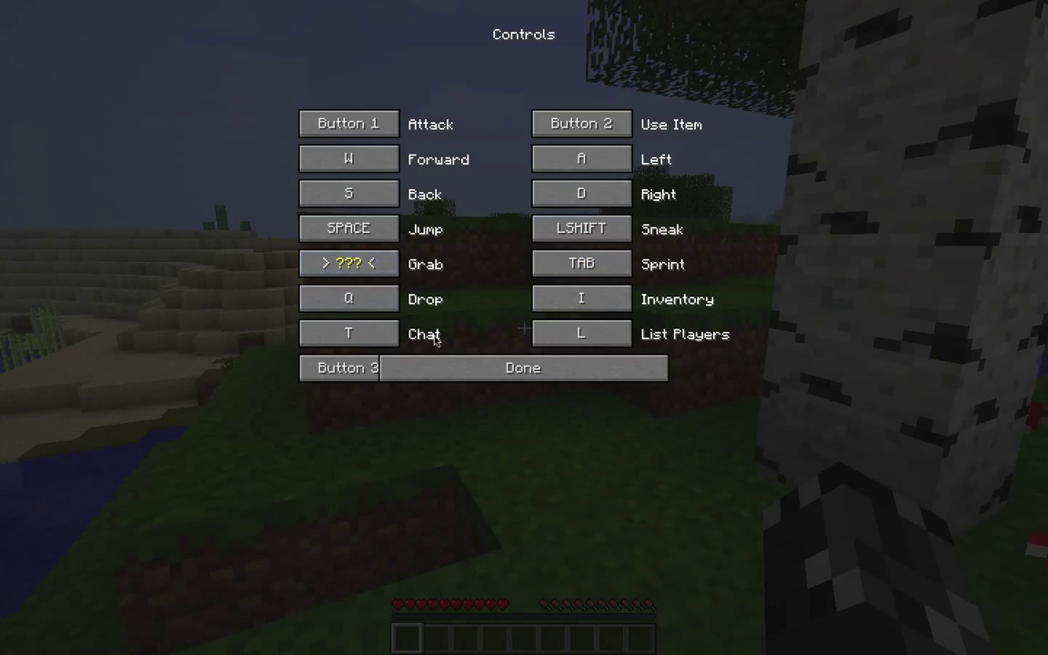
pyautogui.click(459, 365)
pyautogui.click(463, 363)
pyautogui.click(521, 188)
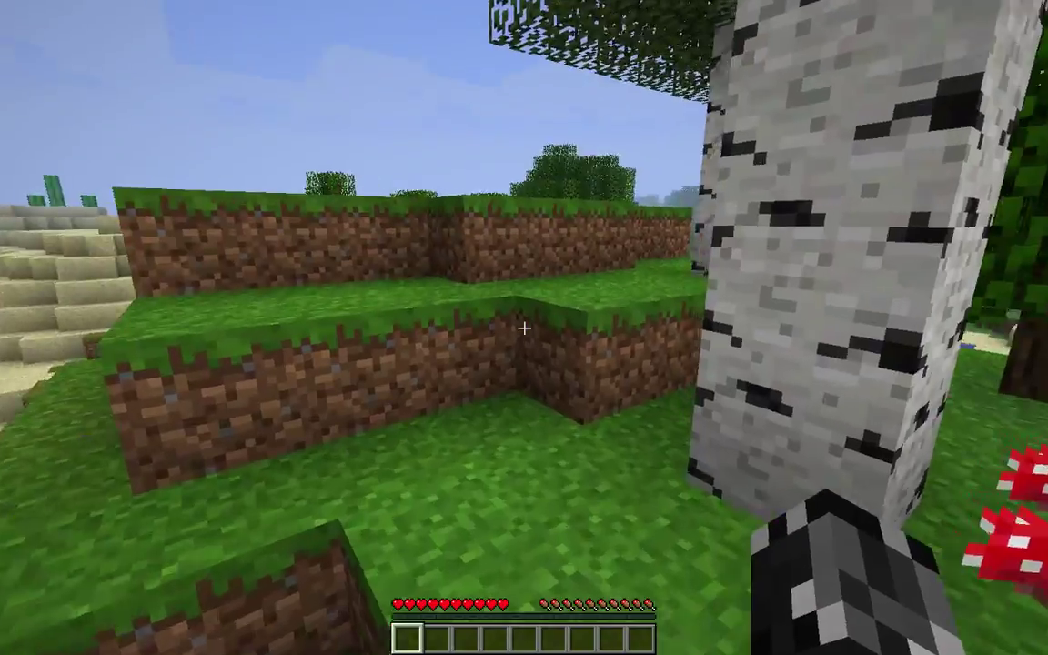
# Step: Add a stack of 64 Diamond Ore to the inventory and carry it to the forest clearing
pyautogui.press('e')
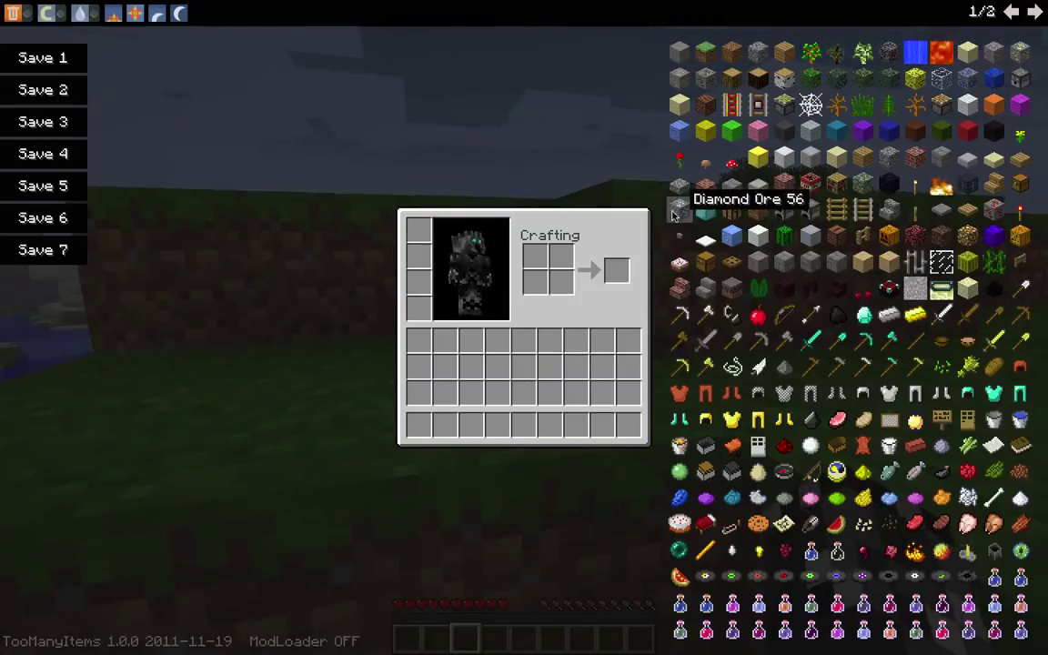
pyautogui.press('e')
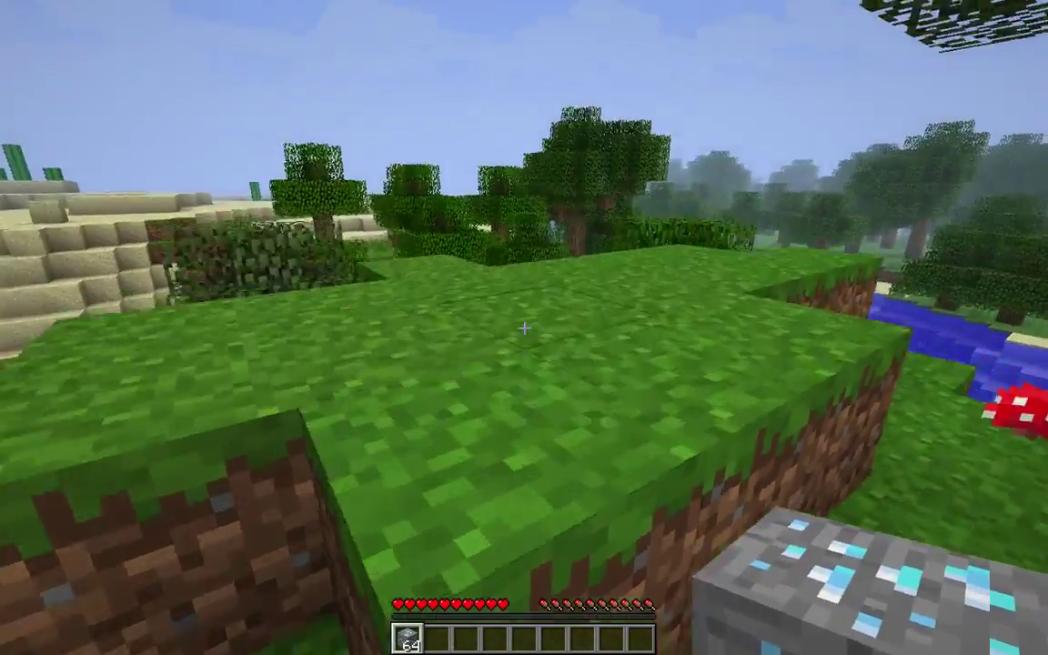
pyautogui.press('w')
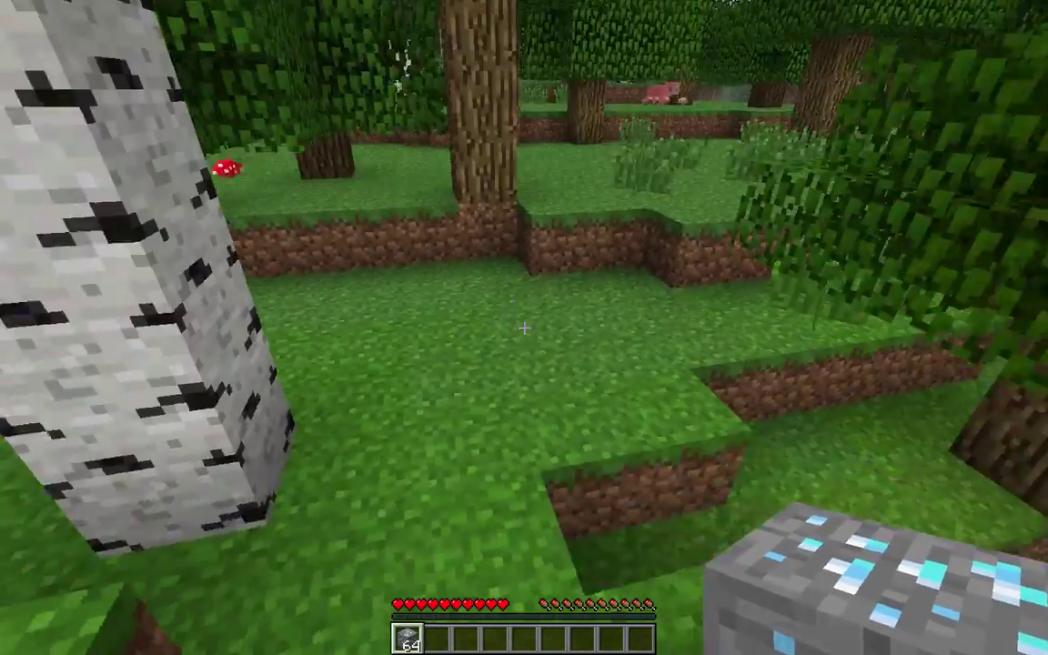
# Step: Clear the tall grass in the clearing and place the first diamond ore block on the ground
pyautogui.click(524, 327)
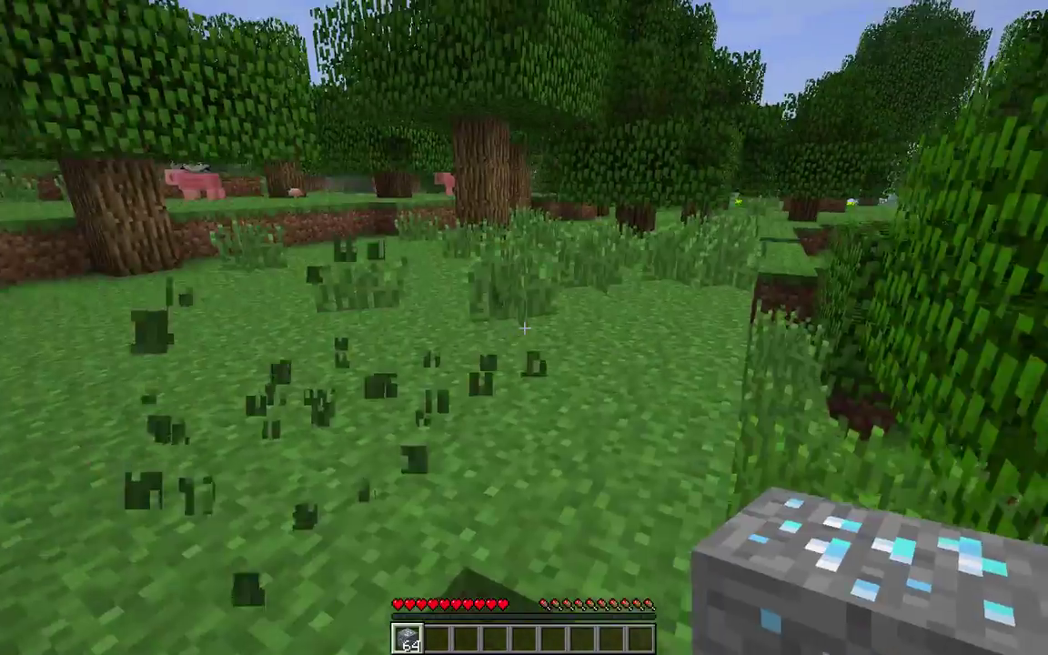
pyautogui.click(524, 328)
pyautogui.click(524, 328)
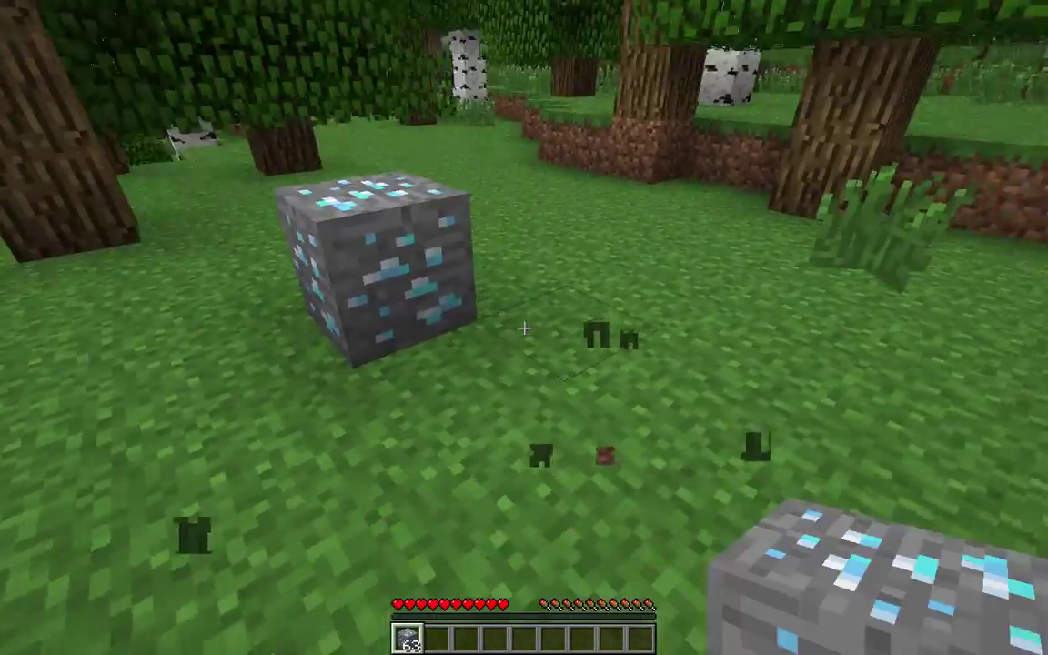
pyautogui.click(525, 329)
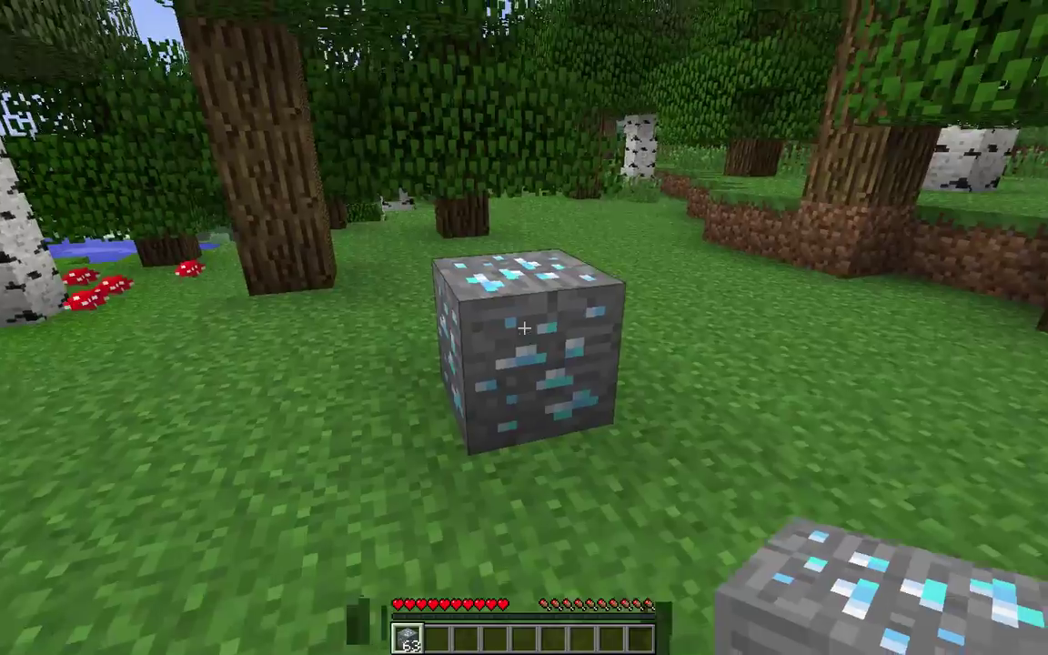
# Step: Build a raised row of diamond ore outward from above the first block, with another ore block on the ground at its end
pyautogui.rightClick(524, 328)
pyautogui.rightClick(524, 328)
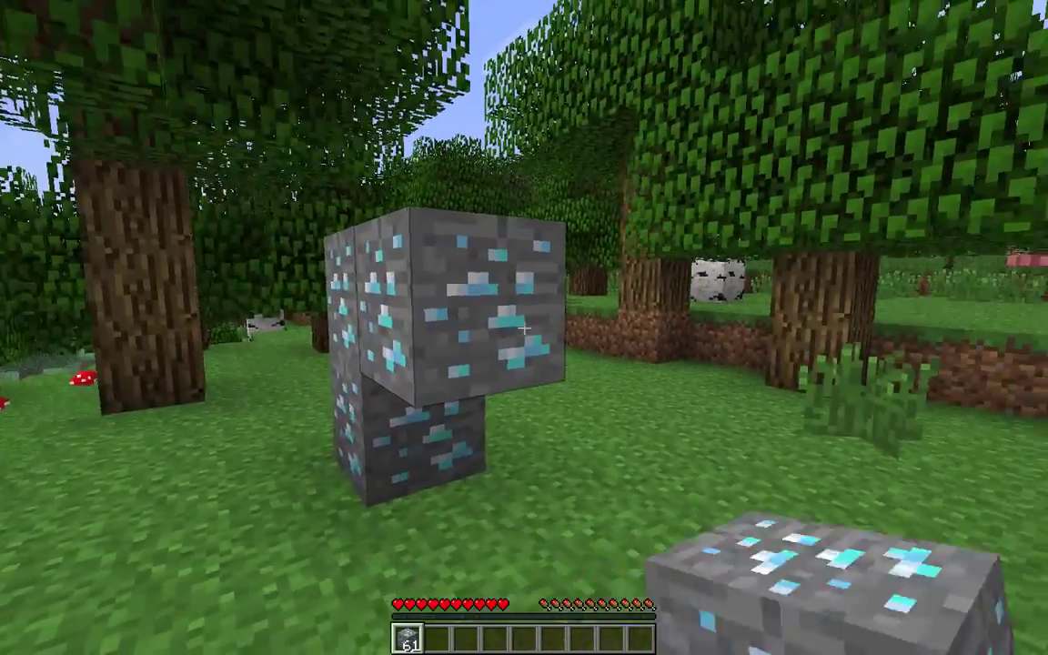
pyautogui.rightClick(524, 327)
pyautogui.rightClick(524, 328)
pyautogui.rightClick(524, 327)
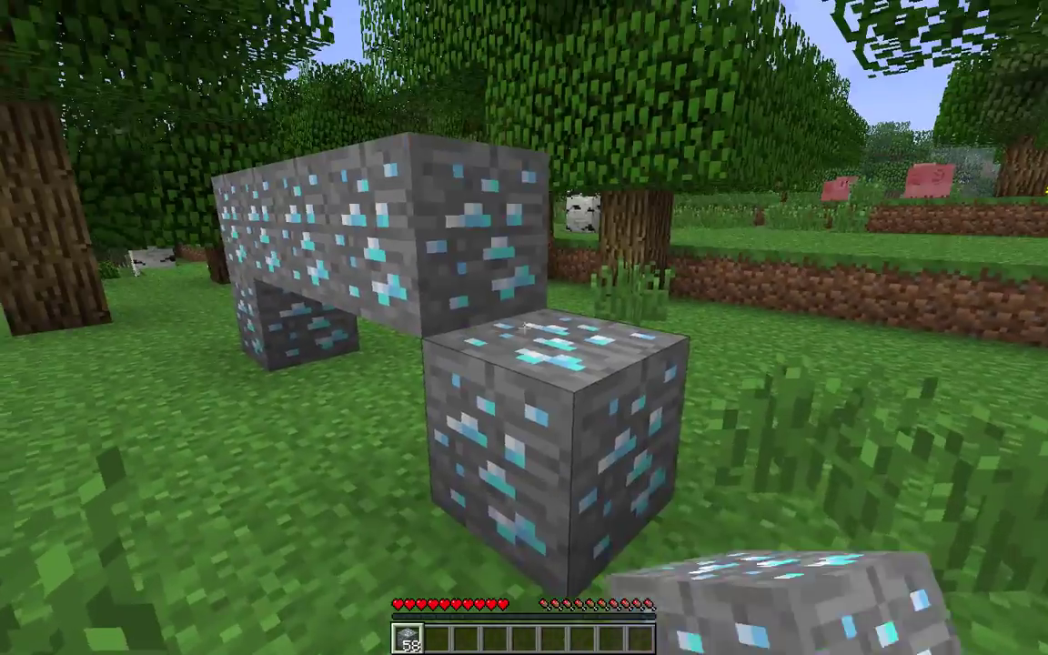
pyautogui.rightClick(525, 329)
# Step: Climb onto the raised row, add a second row of diamond ore on top, and step back to face the wall
pyautogui.press('w')
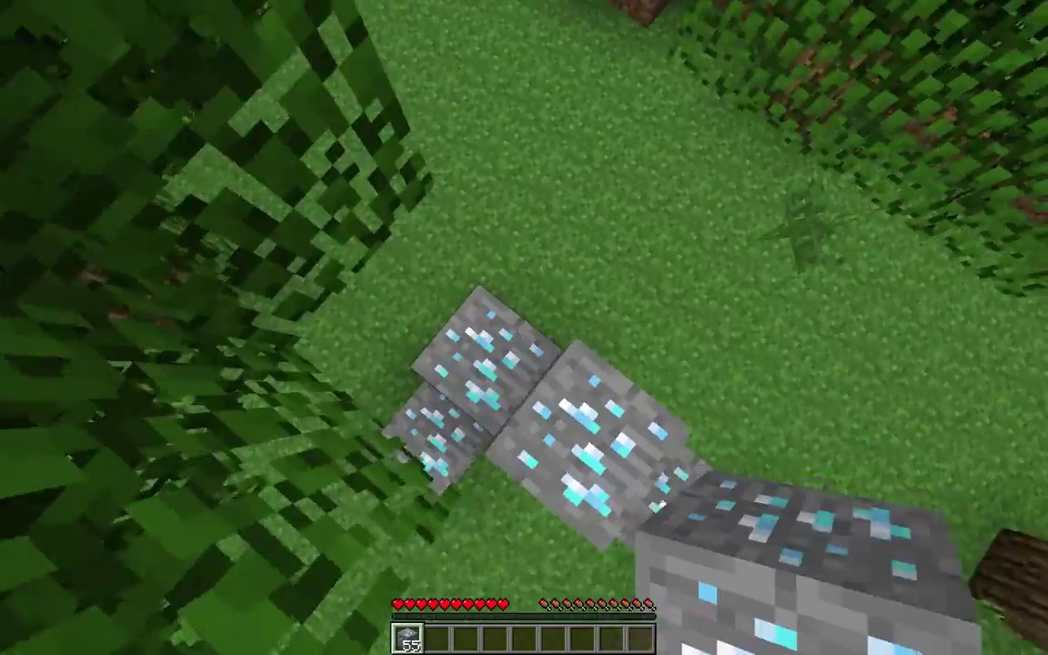
pyautogui.rightClick(524, 328)
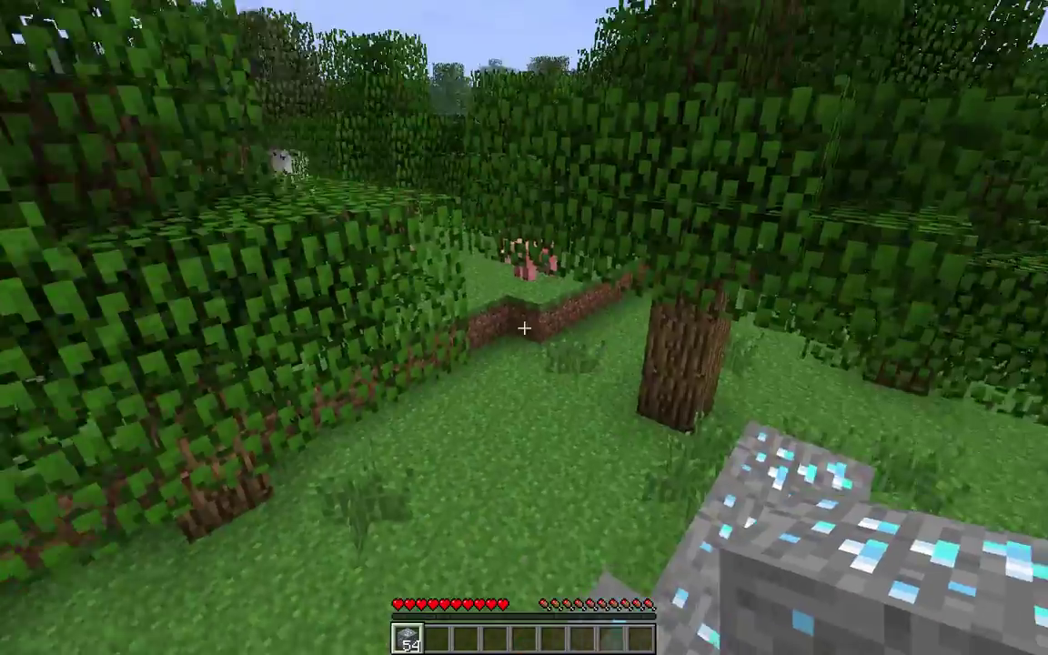
pyautogui.rightClick(524, 328)
pyautogui.rightClick(524, 328)
pyautogui.rightClick(524, 327)
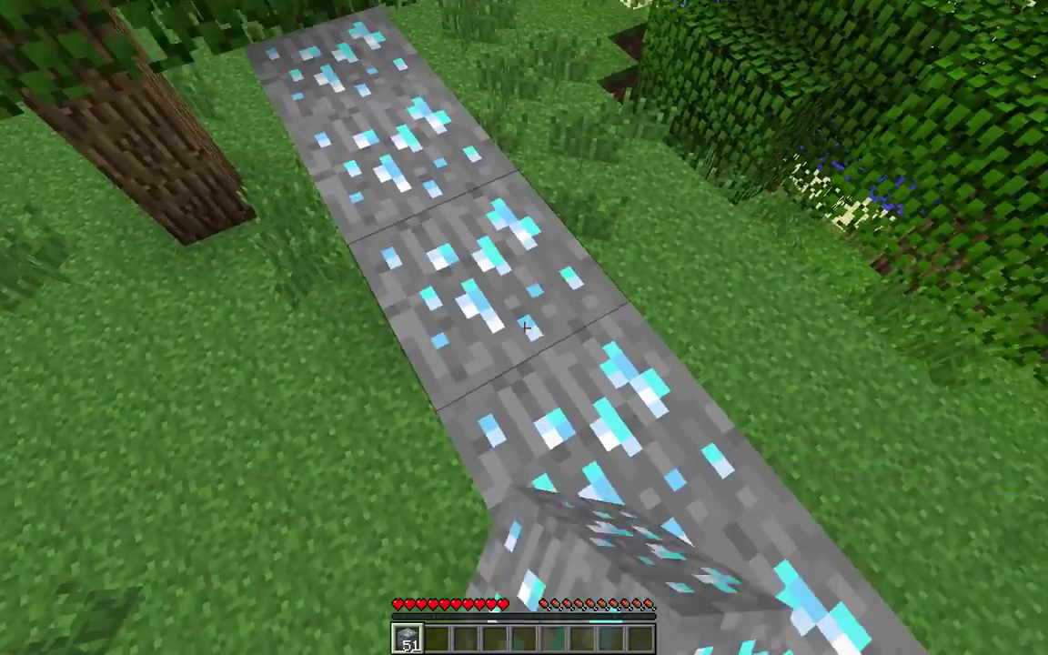
pyautogui.press('w')
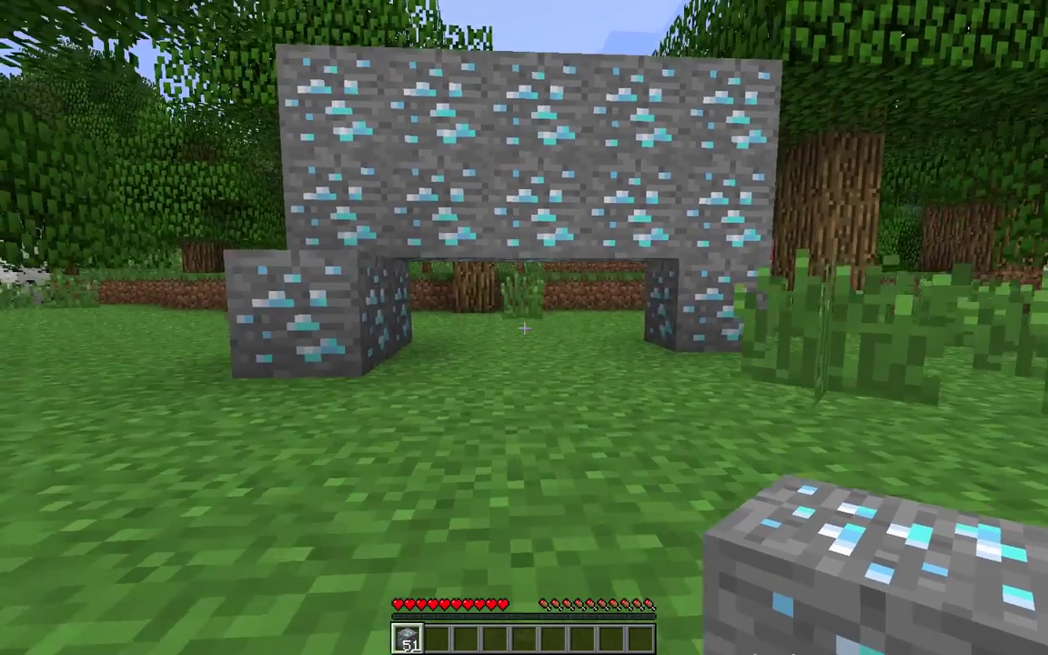
# Step: Switch to the third-person view and climb onto the top of the diamond ore wall
pyautogui.press('Escape')
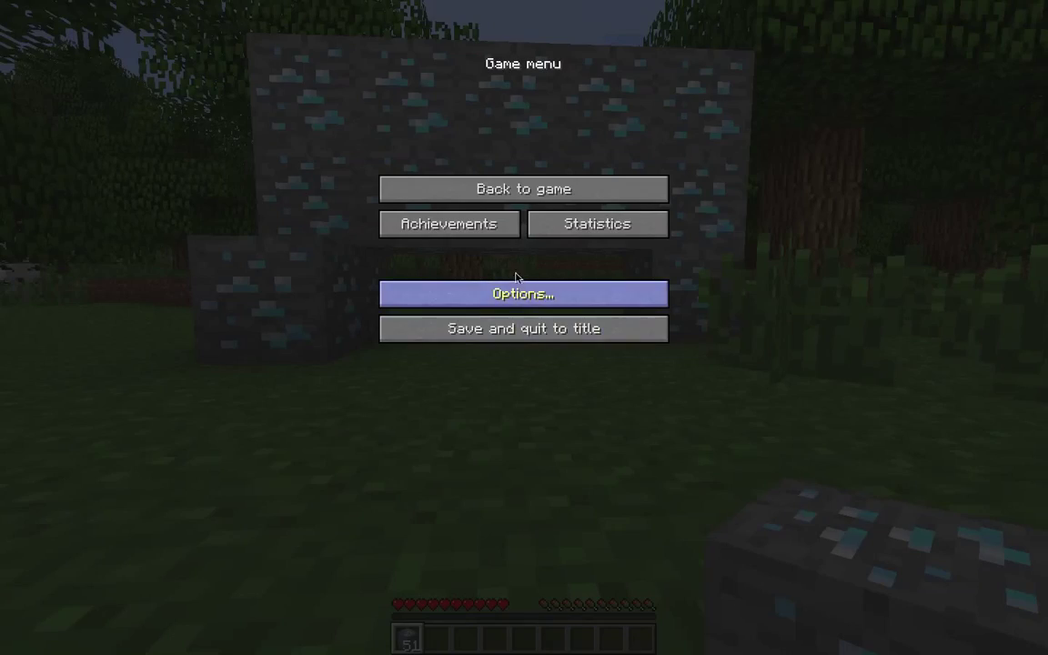
pyautogui.click(524, 187)
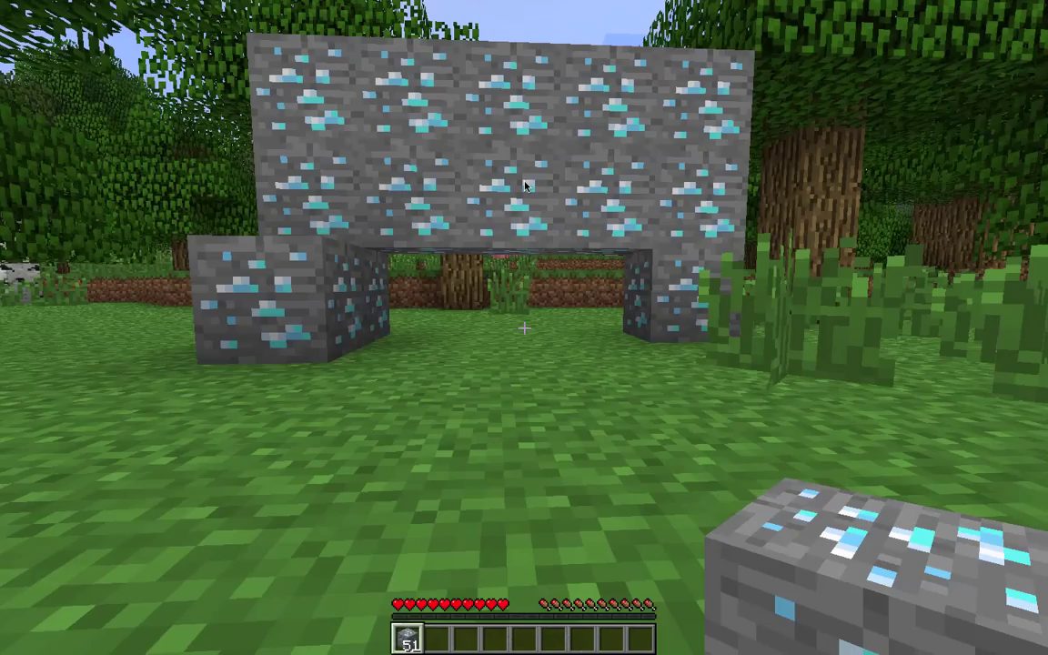
pyautogui.press('F5')
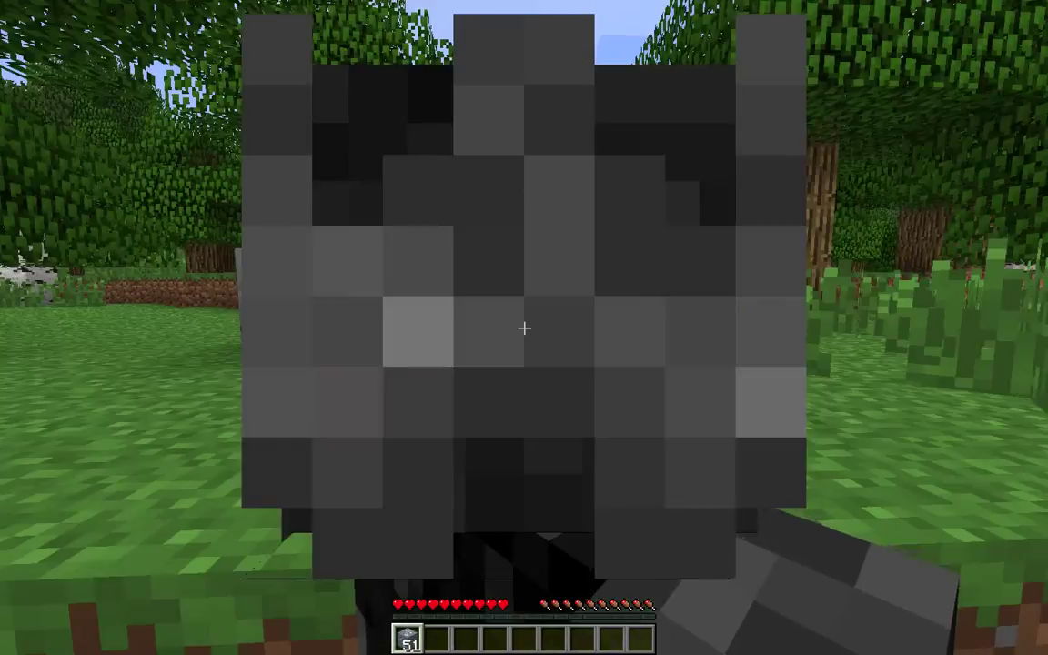
pyautogui.press('w')
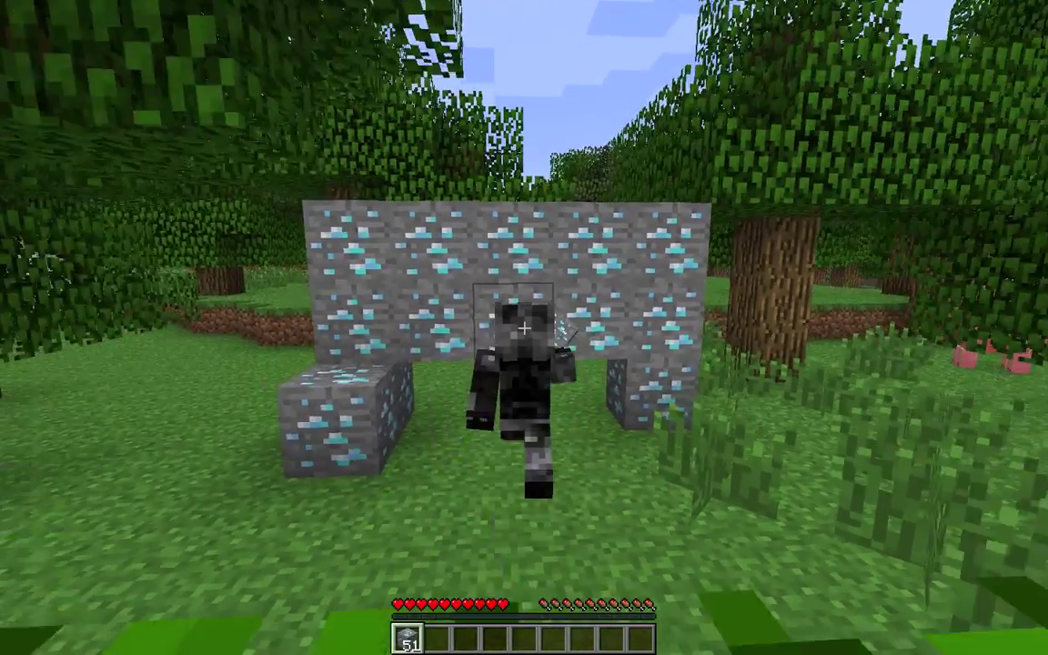
pyautogui.press('space')
pyautogui.press('w')
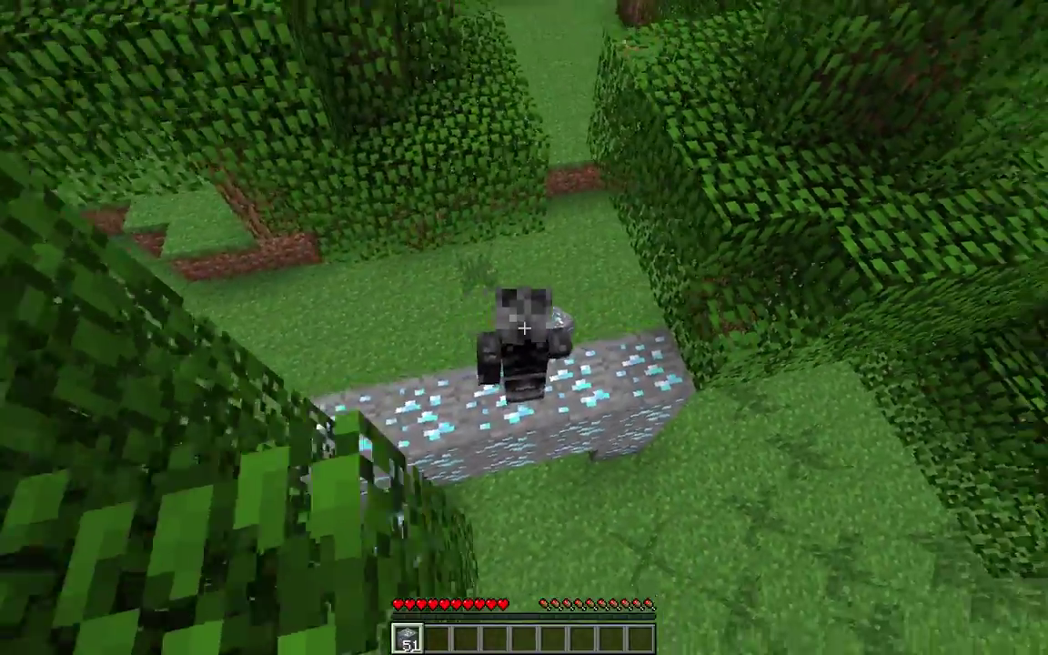
# Step: Leave the wall and test sprinting and jumping through the forest to the sandy pond in third-person view
pyautogui.press('w')
pyautogui.press('w')
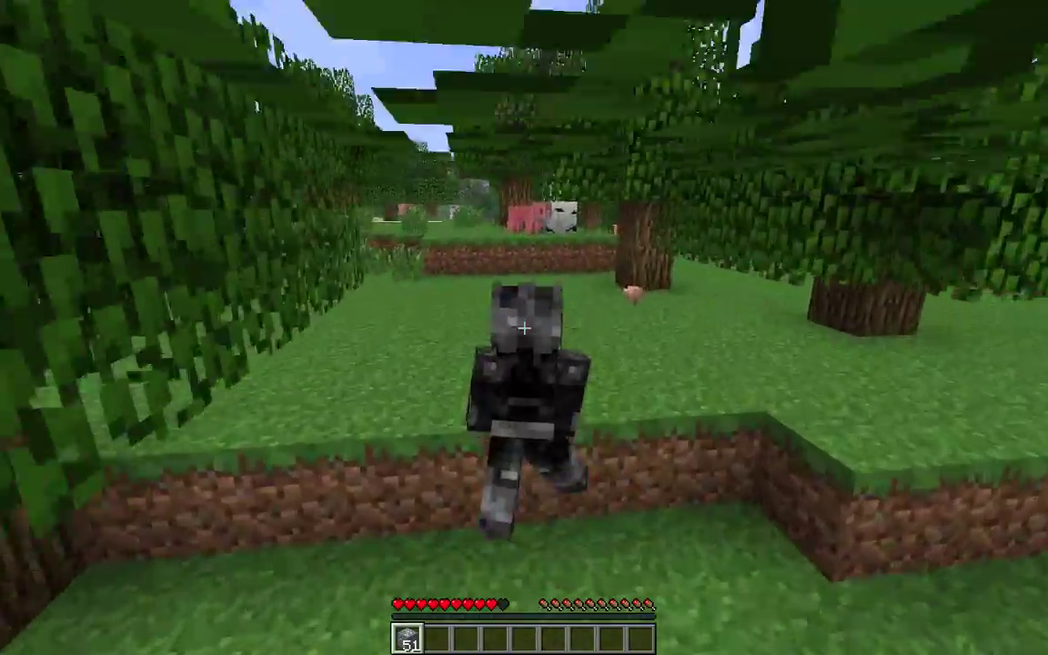
pyautogui.press('space')
pyautogui.press('w')
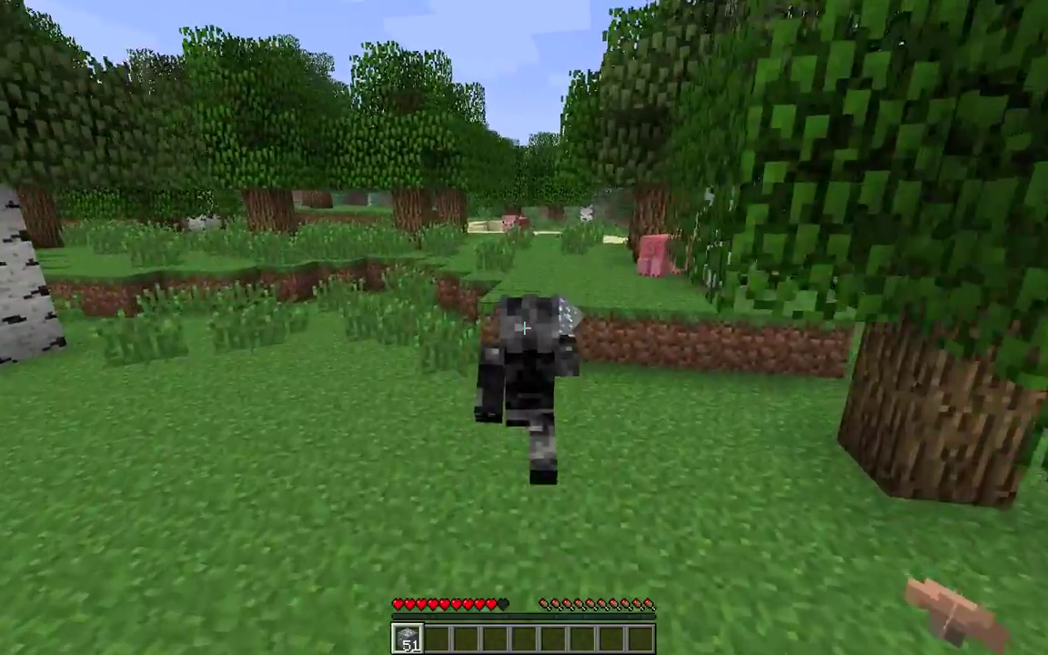
pyautogui.press('w')
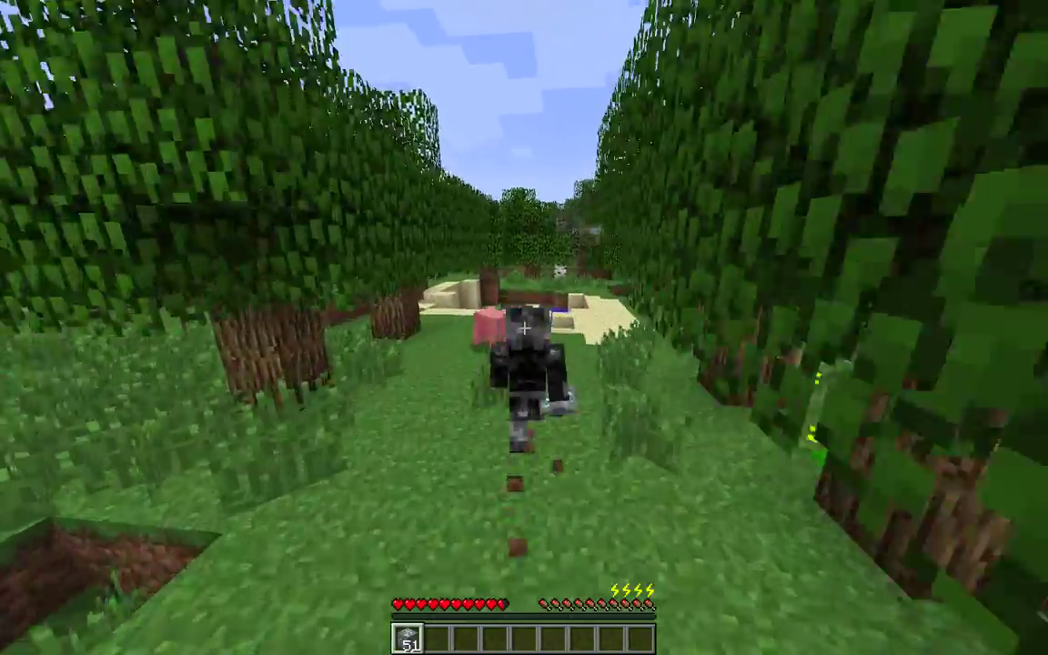
pyautogui.press('w')
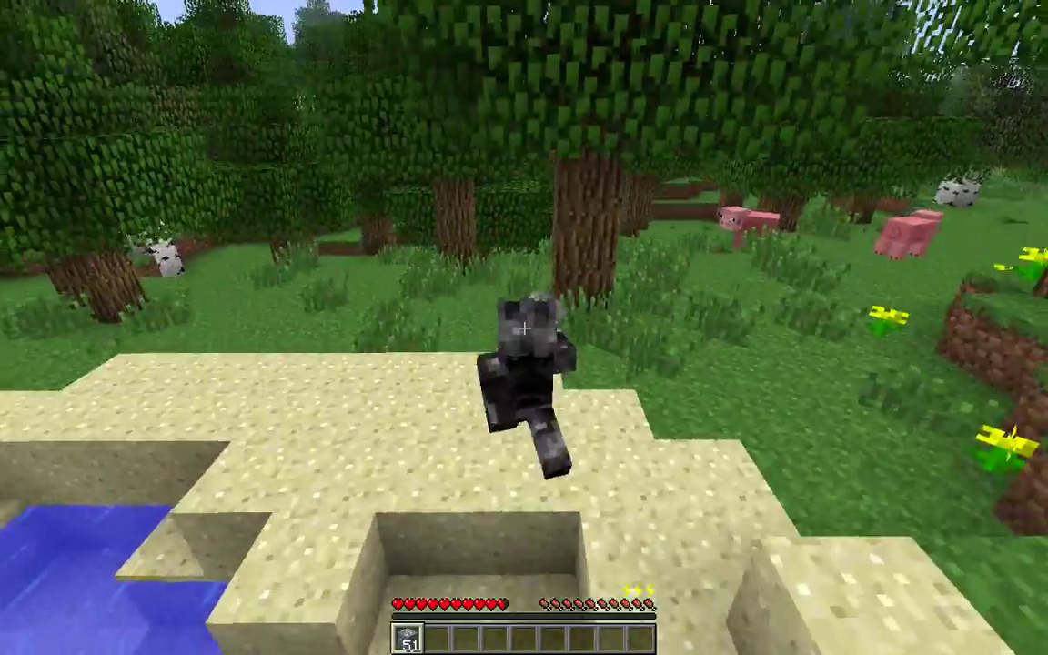
pyautogui.press('w')
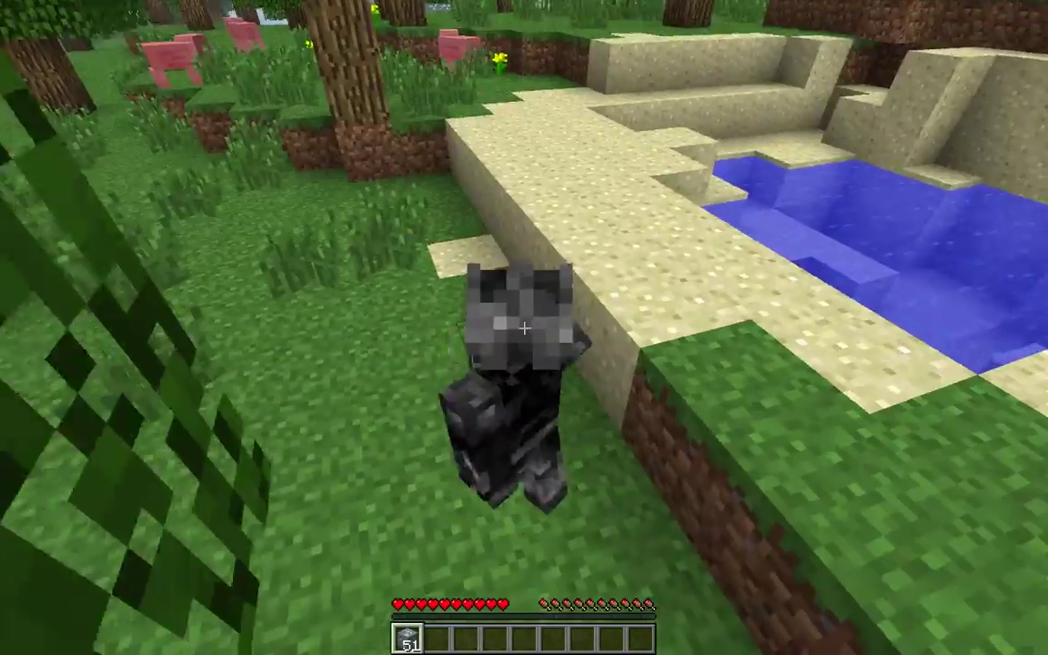
pyautogui.press('w')
pyautogui.press('space')
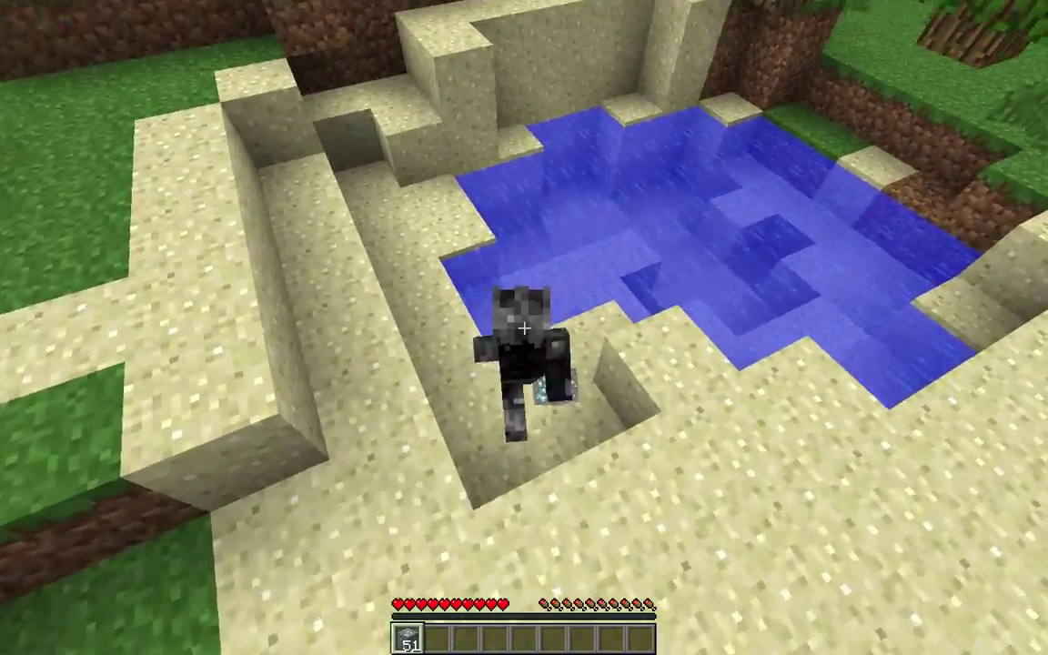
# Step: Place a straight line of diamond ore blocks across the pond's water surface while walking along it
pyautogui.rightClick(524, 328)
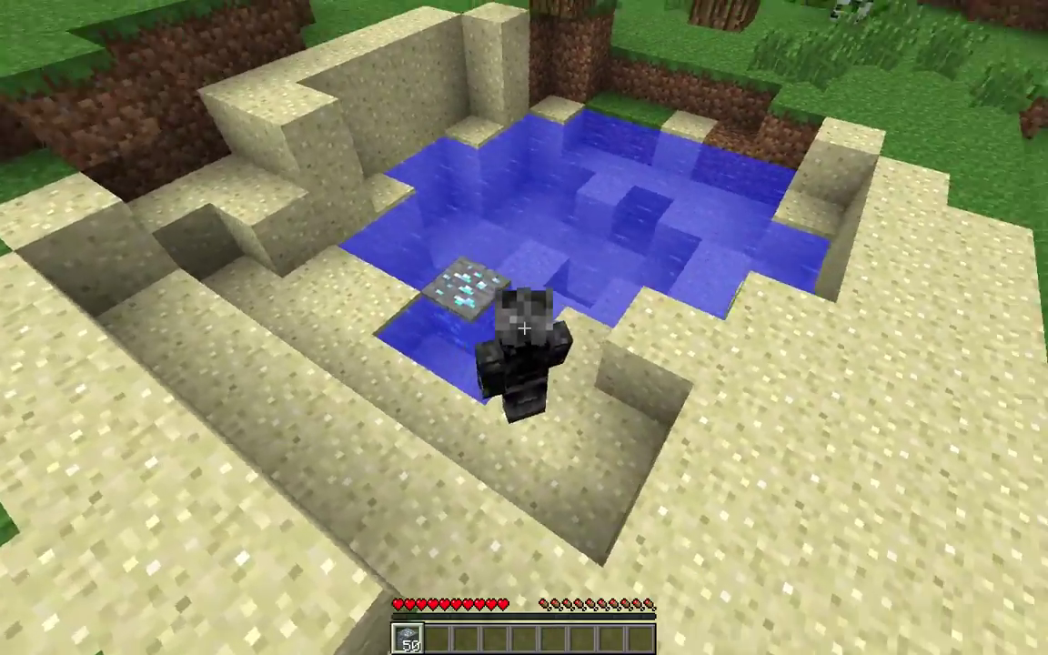
pyautogui.press('w')
pyautogui.rightClick(524, 327)
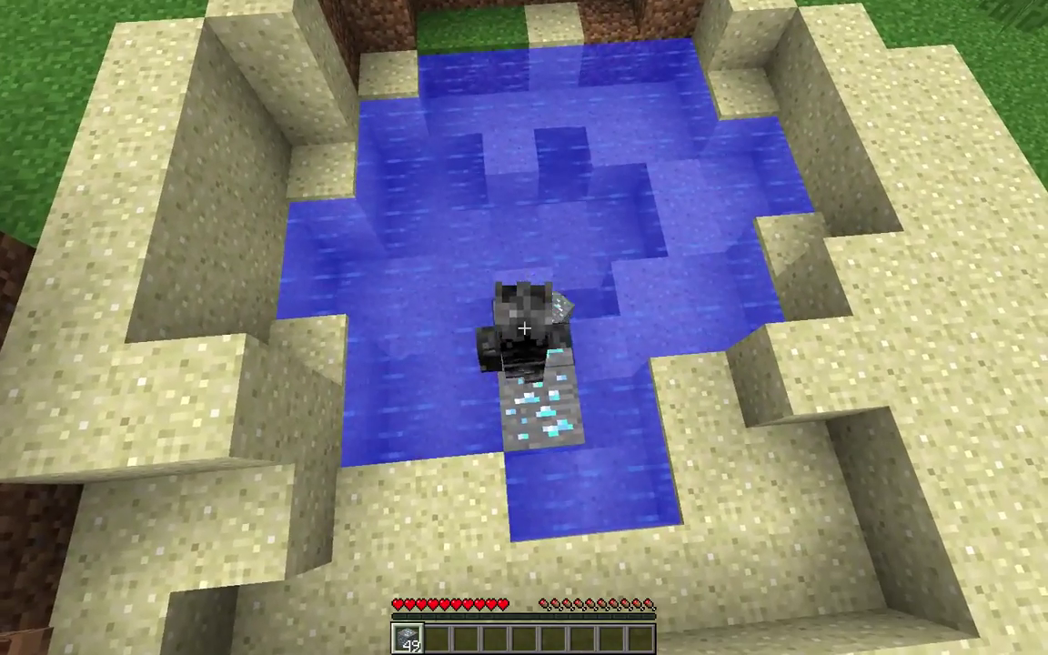
pyautogui.press('w')
pyautogui.rightClick(524, 328)
pyautogui.rightClick(524, 328)
pyautogui.rightClick(524, 328)
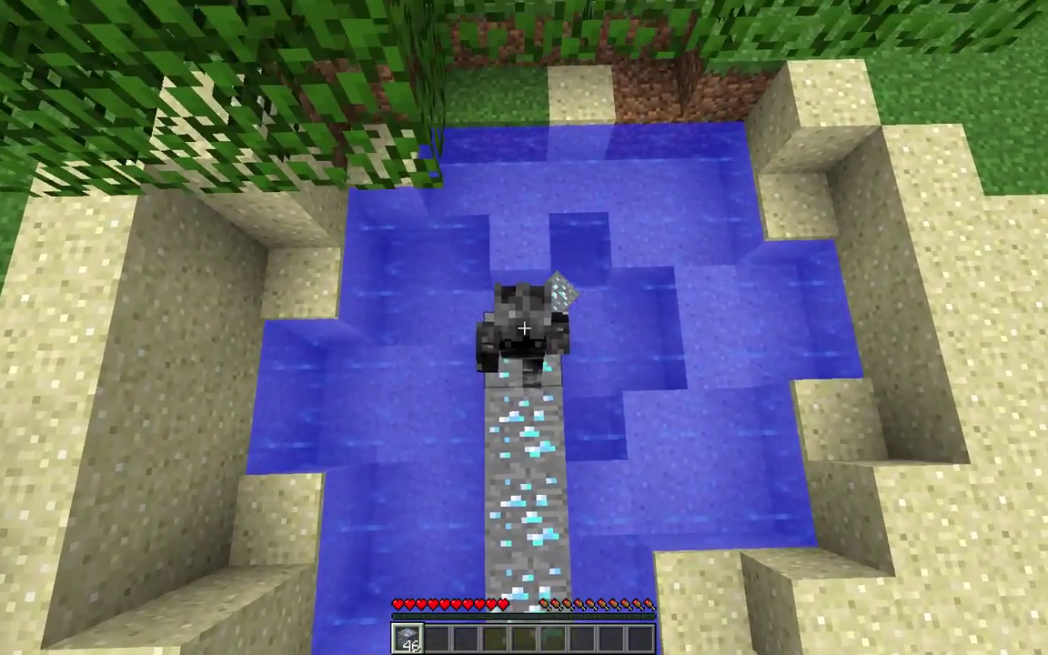
# Step: Extend the diamond ore line over the stepped sand bank toward the grass, and run off into the forest
pyautogui.rightClick(524, 328)
pyautogui.rightClick(524, 328)
pyautogui.rightClick(524, 328)
pyautogui.rightClick(524, 328)
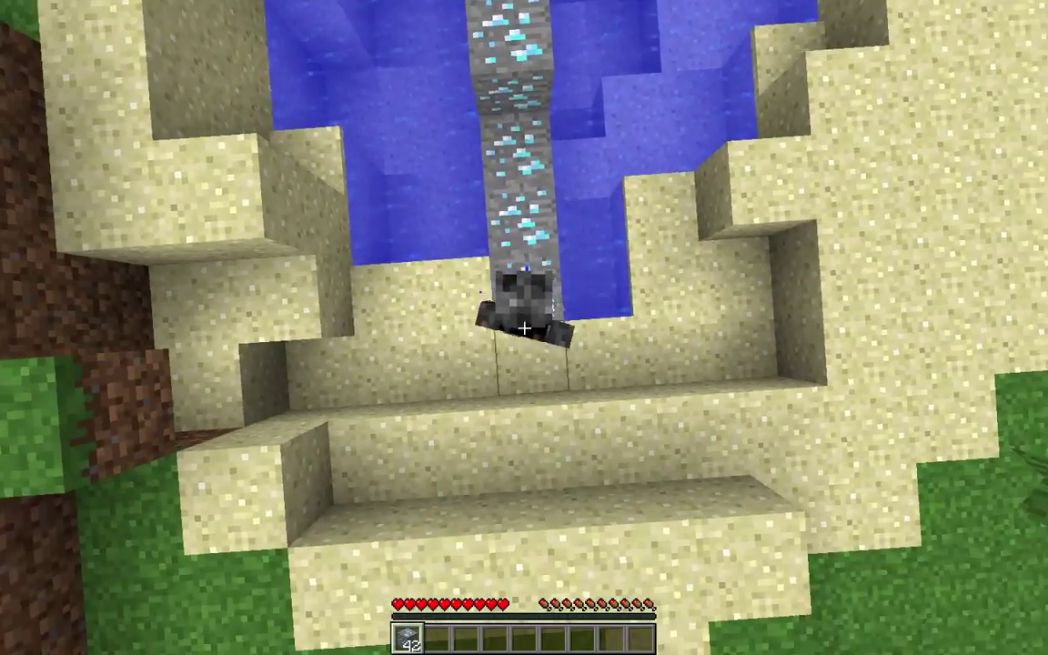
pyautogui.rightClick(524, 327)
pyautogui.rightClick(524, 328)
pyautogui.rightClick(524, 327)
pyautogui.rightClick(524, 328)
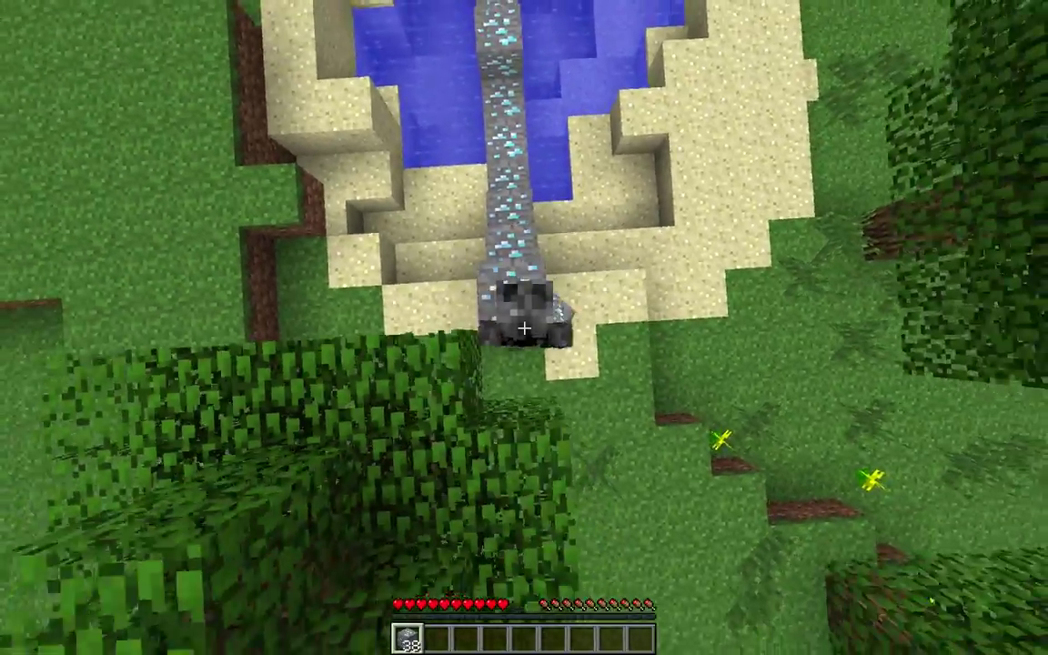
pyautogui.press('w')
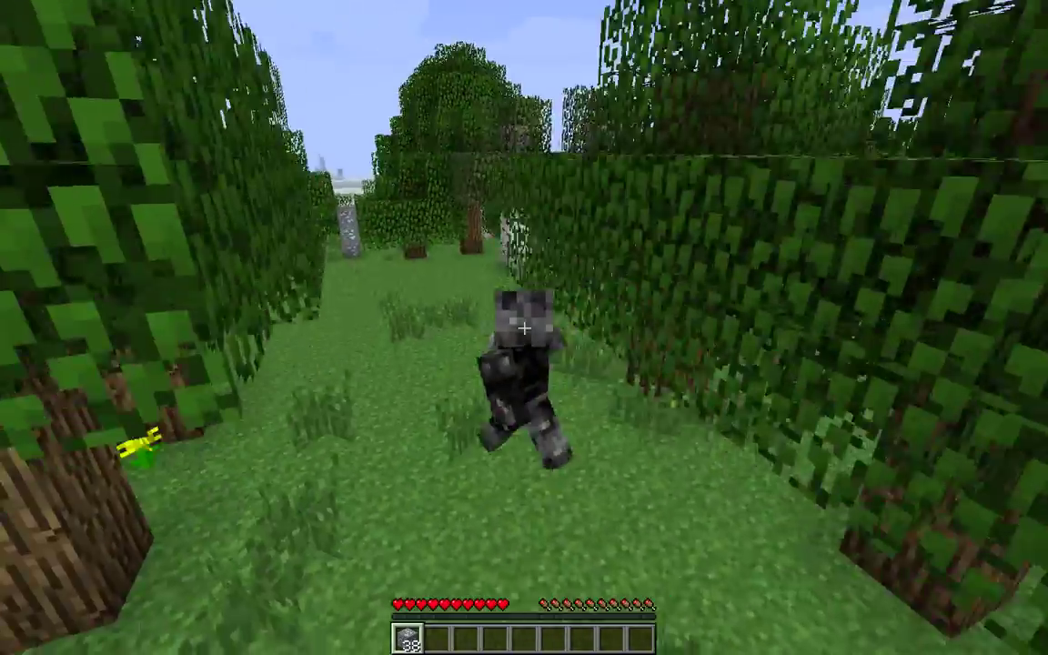
# Step: Place a few diamond ore blocks on the grassy path between the trees and move on to the clearing by the birches
pyautogui.rightClick(524, 328)
pyautogui.rightClick(524, 328)
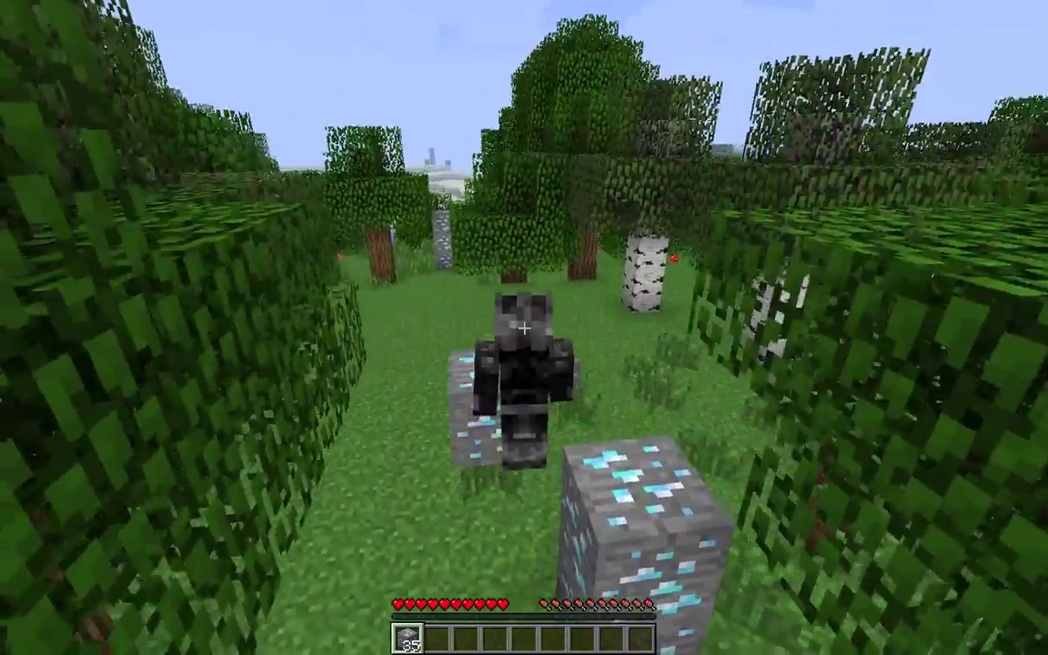
pyautogui.press('w')
pyautogui.press('w')
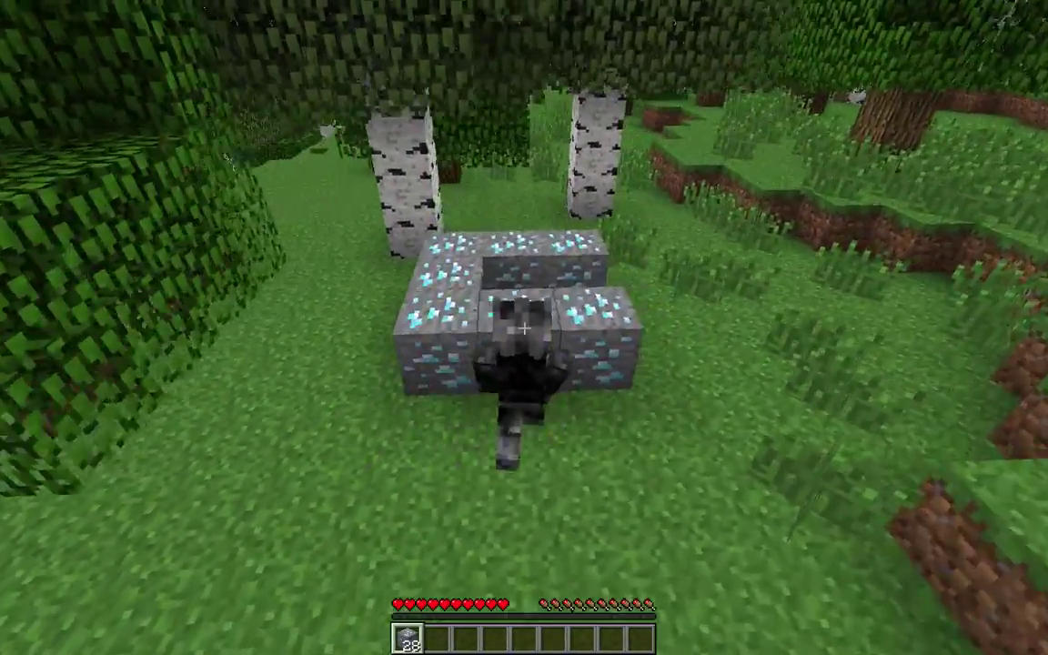
# Step: Build a stepped diamond ore structure beside the birch trees, with a three-by-three base and blocks stacked on top
pyautogui.rightClick(524, 328)
pyautogui.rightClick(524, 328)
pyautogui.rightClick(524, 327)
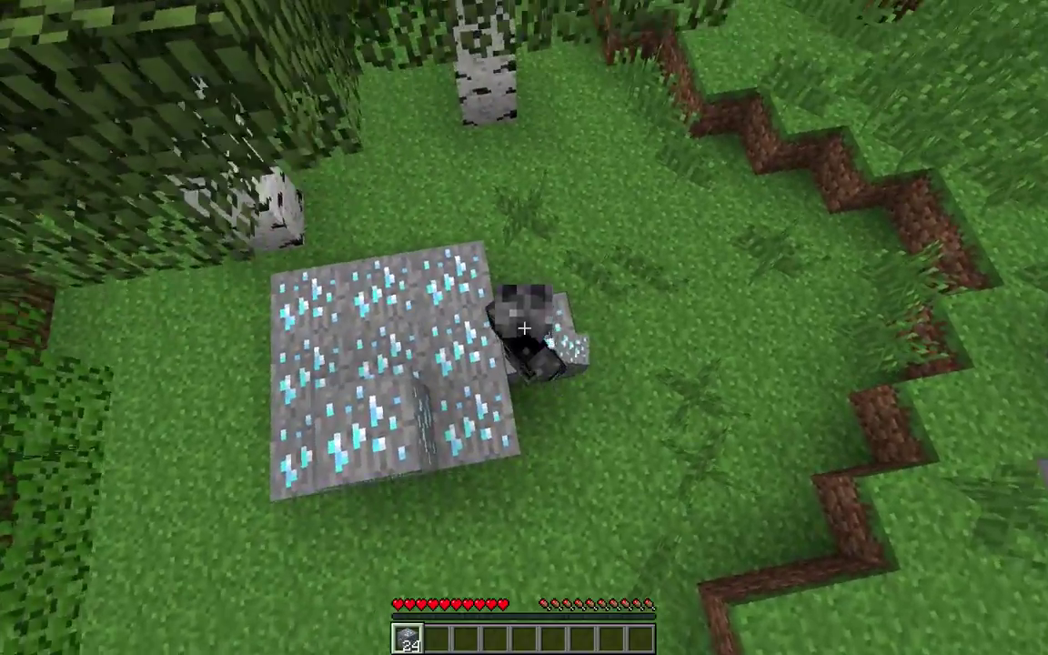
pyautogui.rightClick(524, 327)
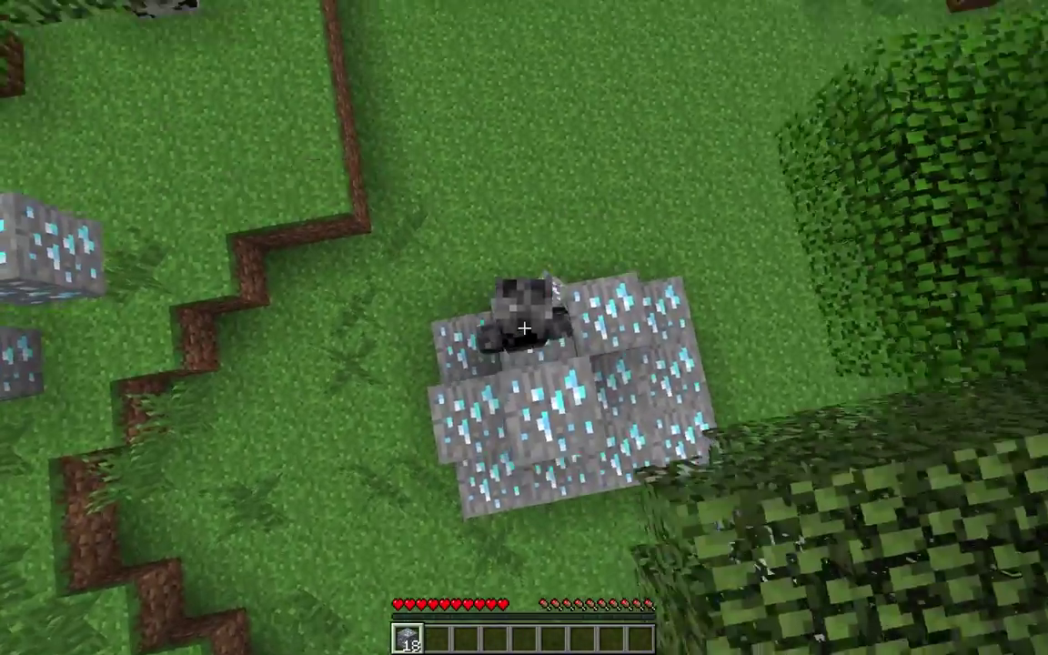
pyautogui.press('w')
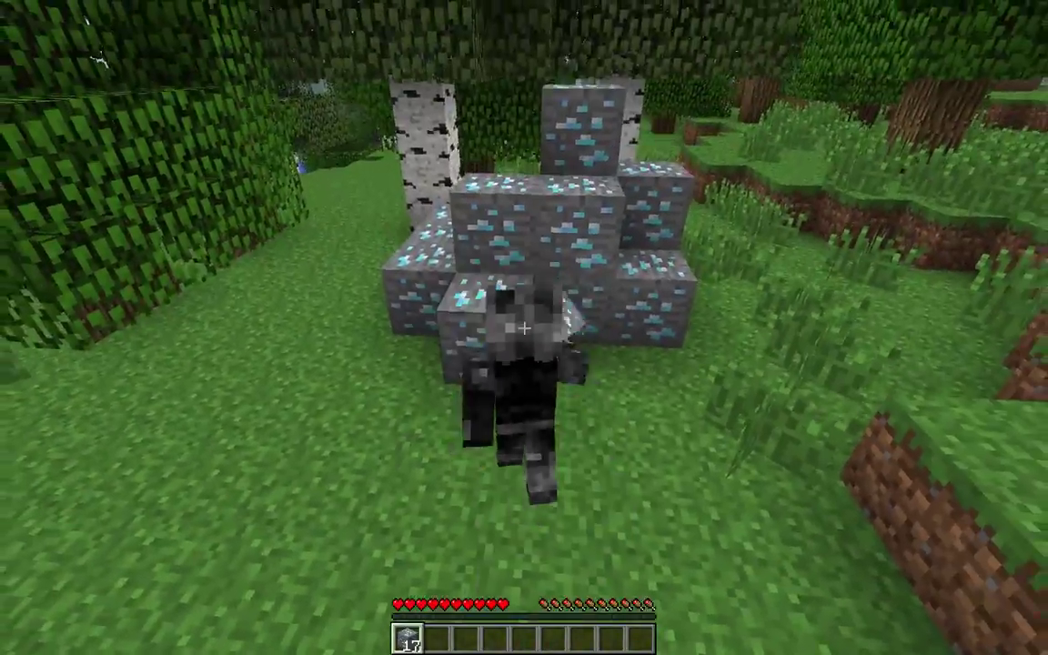
pyautogui.rightClick(524, 328)
# Step: Run back through the forest to the raised diamond ore wall and climb onto its top
pyautogui.press('w')
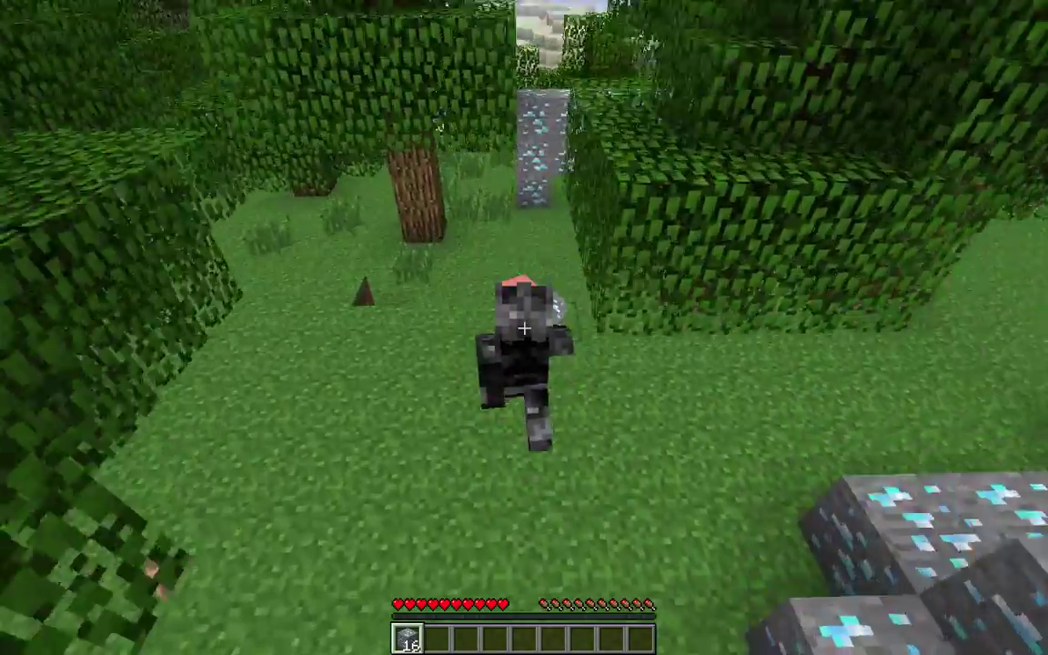
pyautogui.press('w')
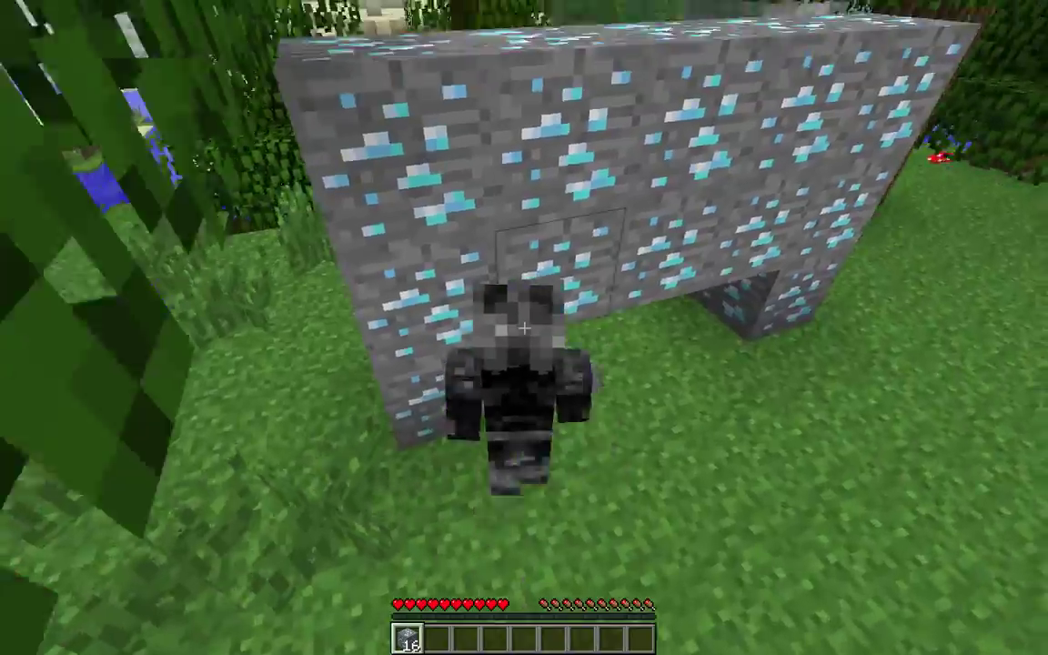
pyautogui.press('space')
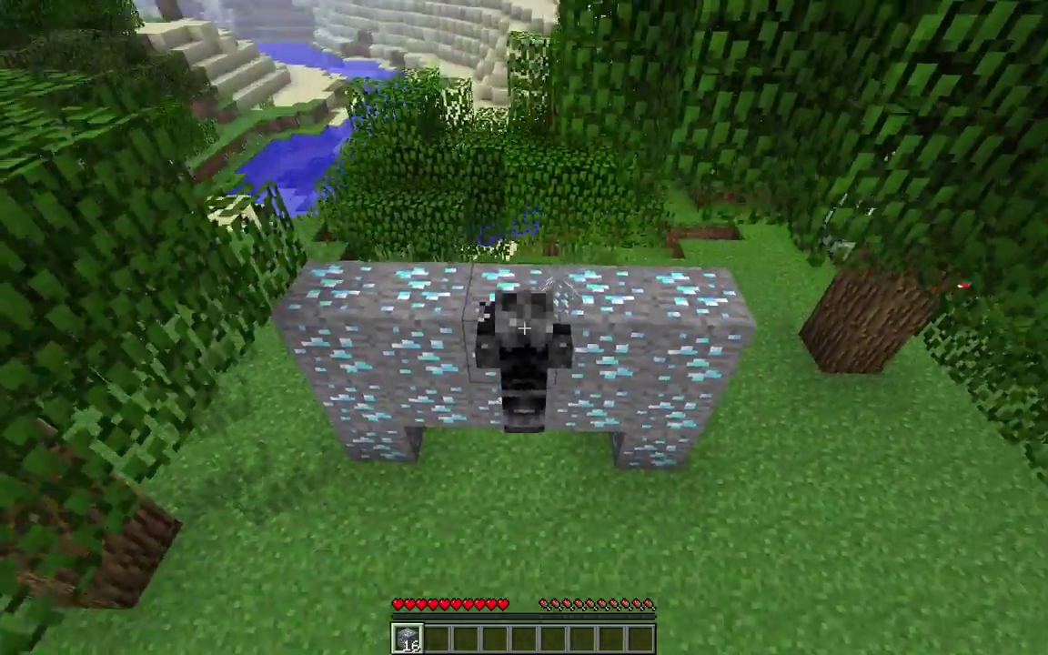
pyautogui.press('w')
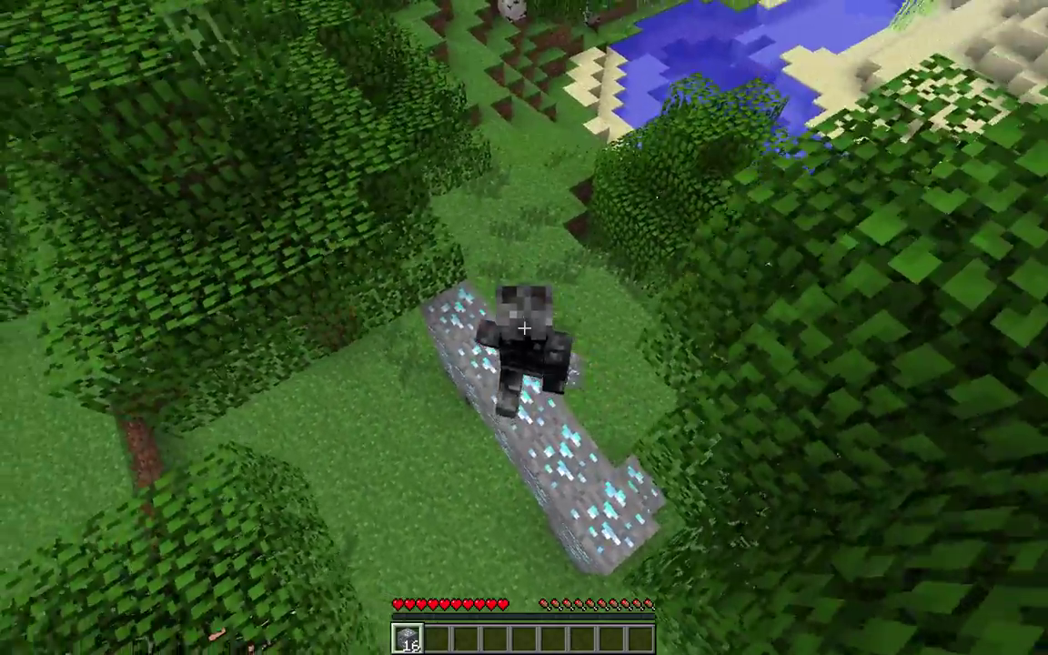
# Step: Test jumping from the wall across the leafy treetops and down to the grass beside the pond
pyautogui.press('w')
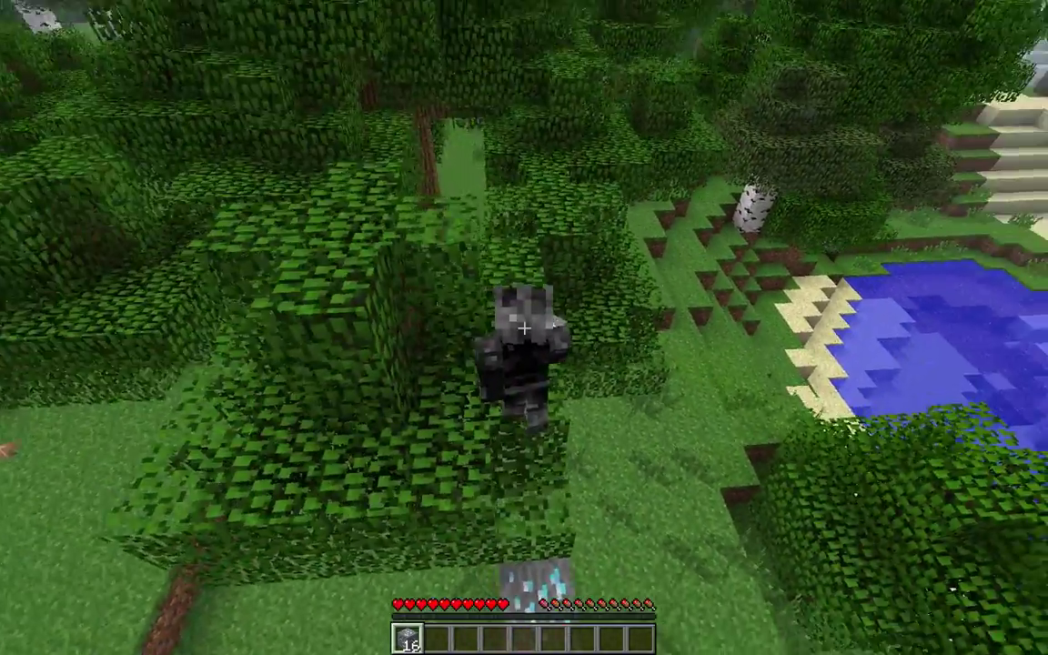
pyautogui.press('w')
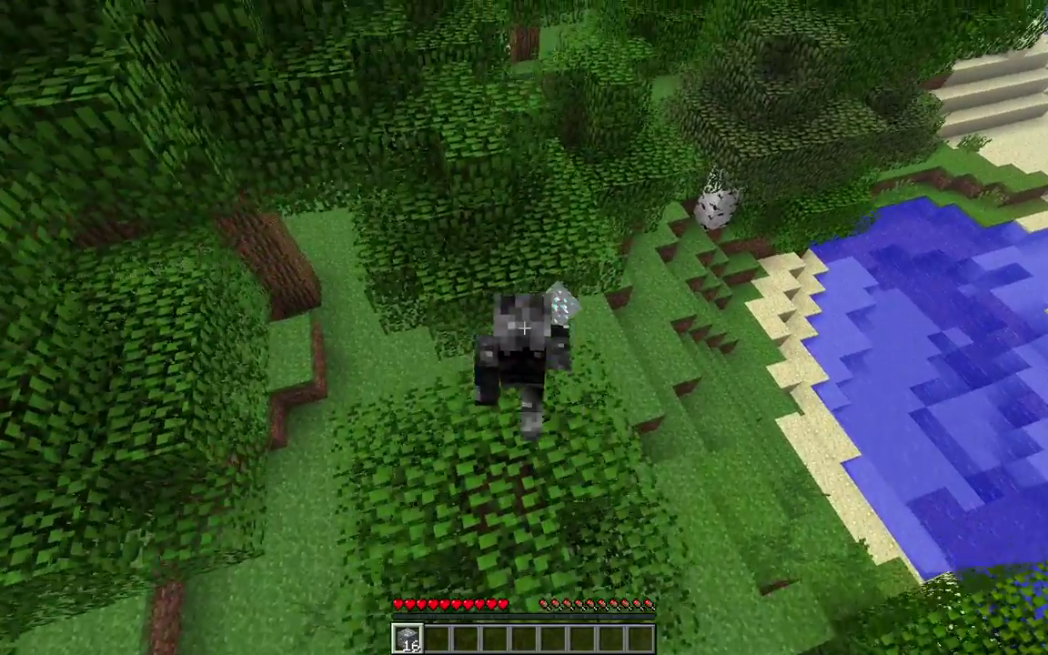
pyautogui.press('w')
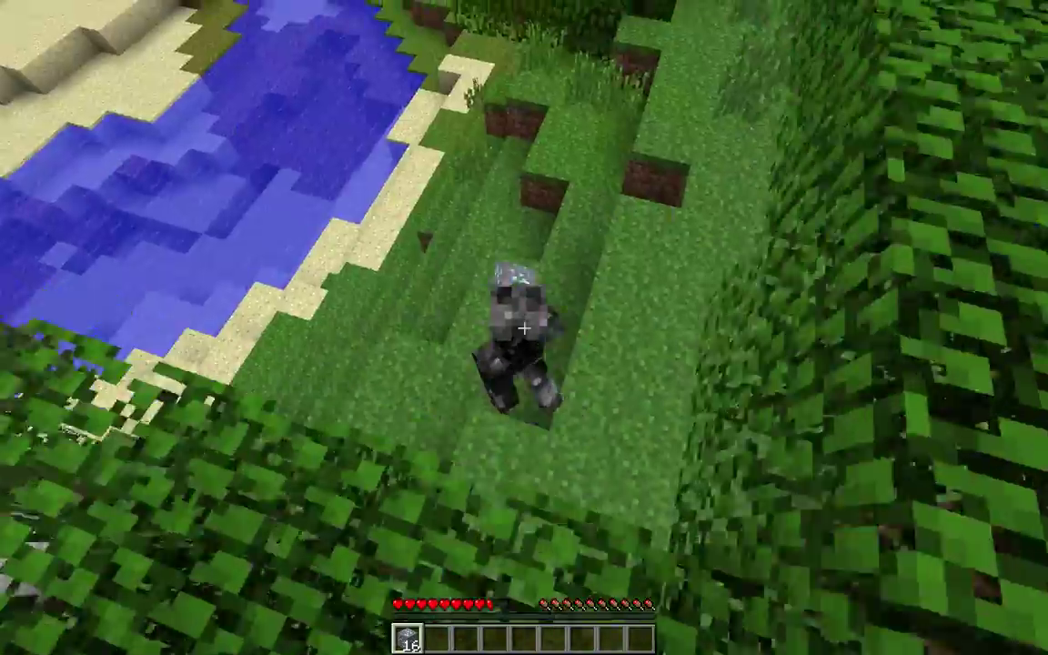
# Step: Return over the grass to the raised diamond ore wall and climb its face to the top again
pyautogui.press('w')
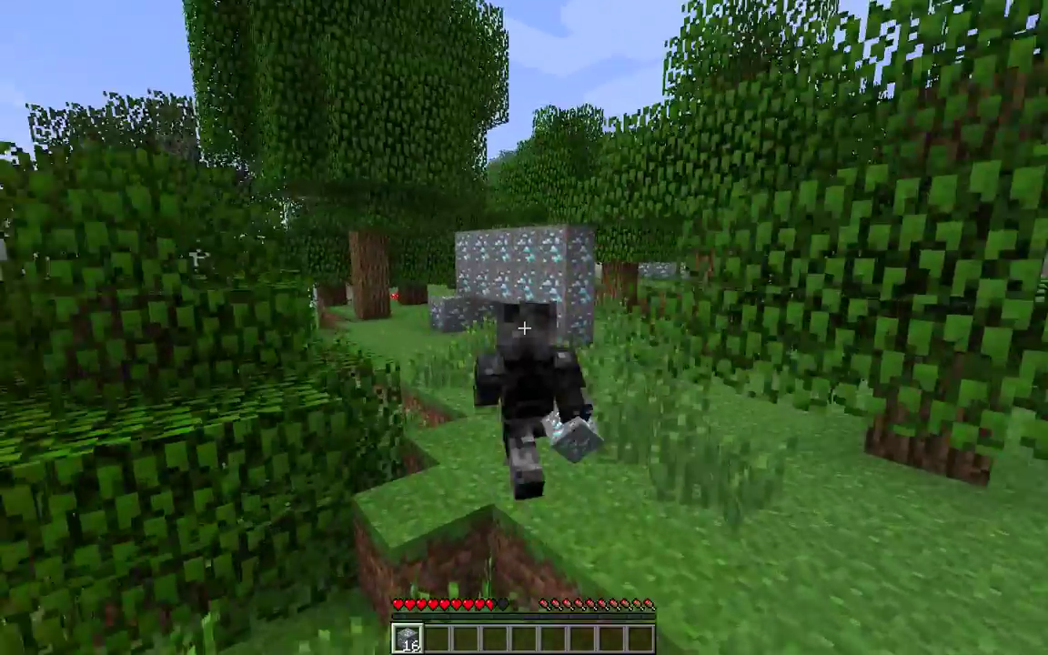
pyautogui.press('w')
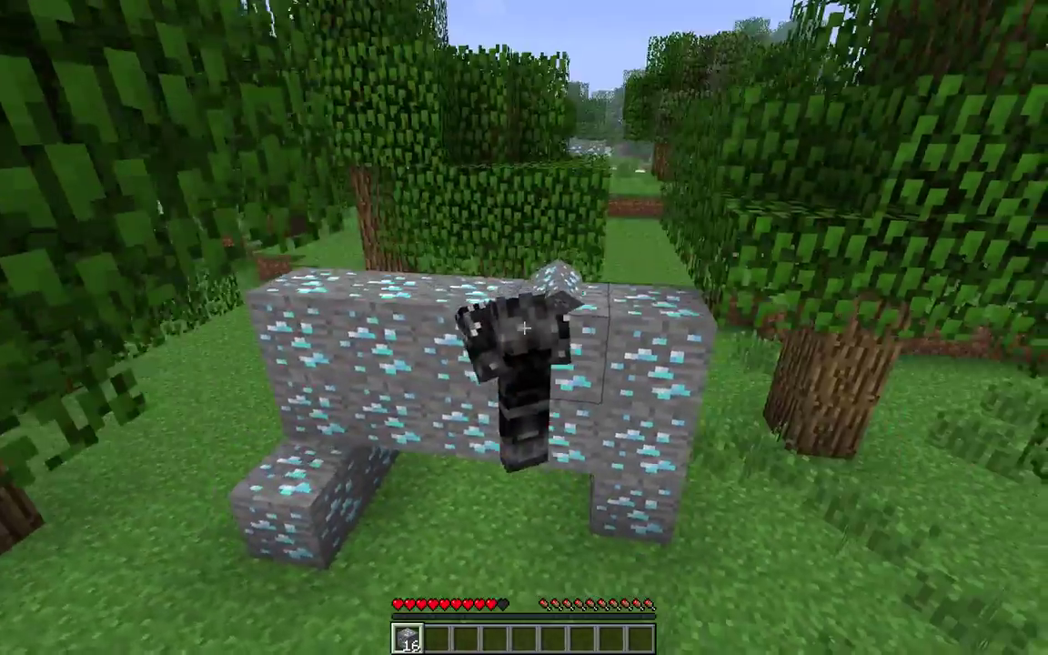
pyautogui.press('w')
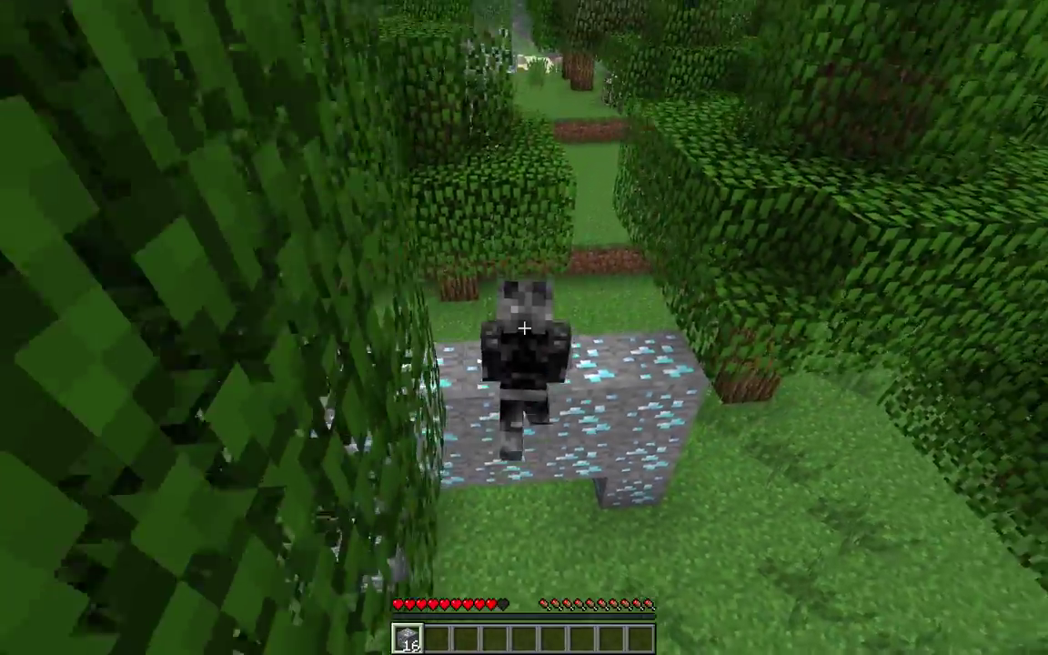